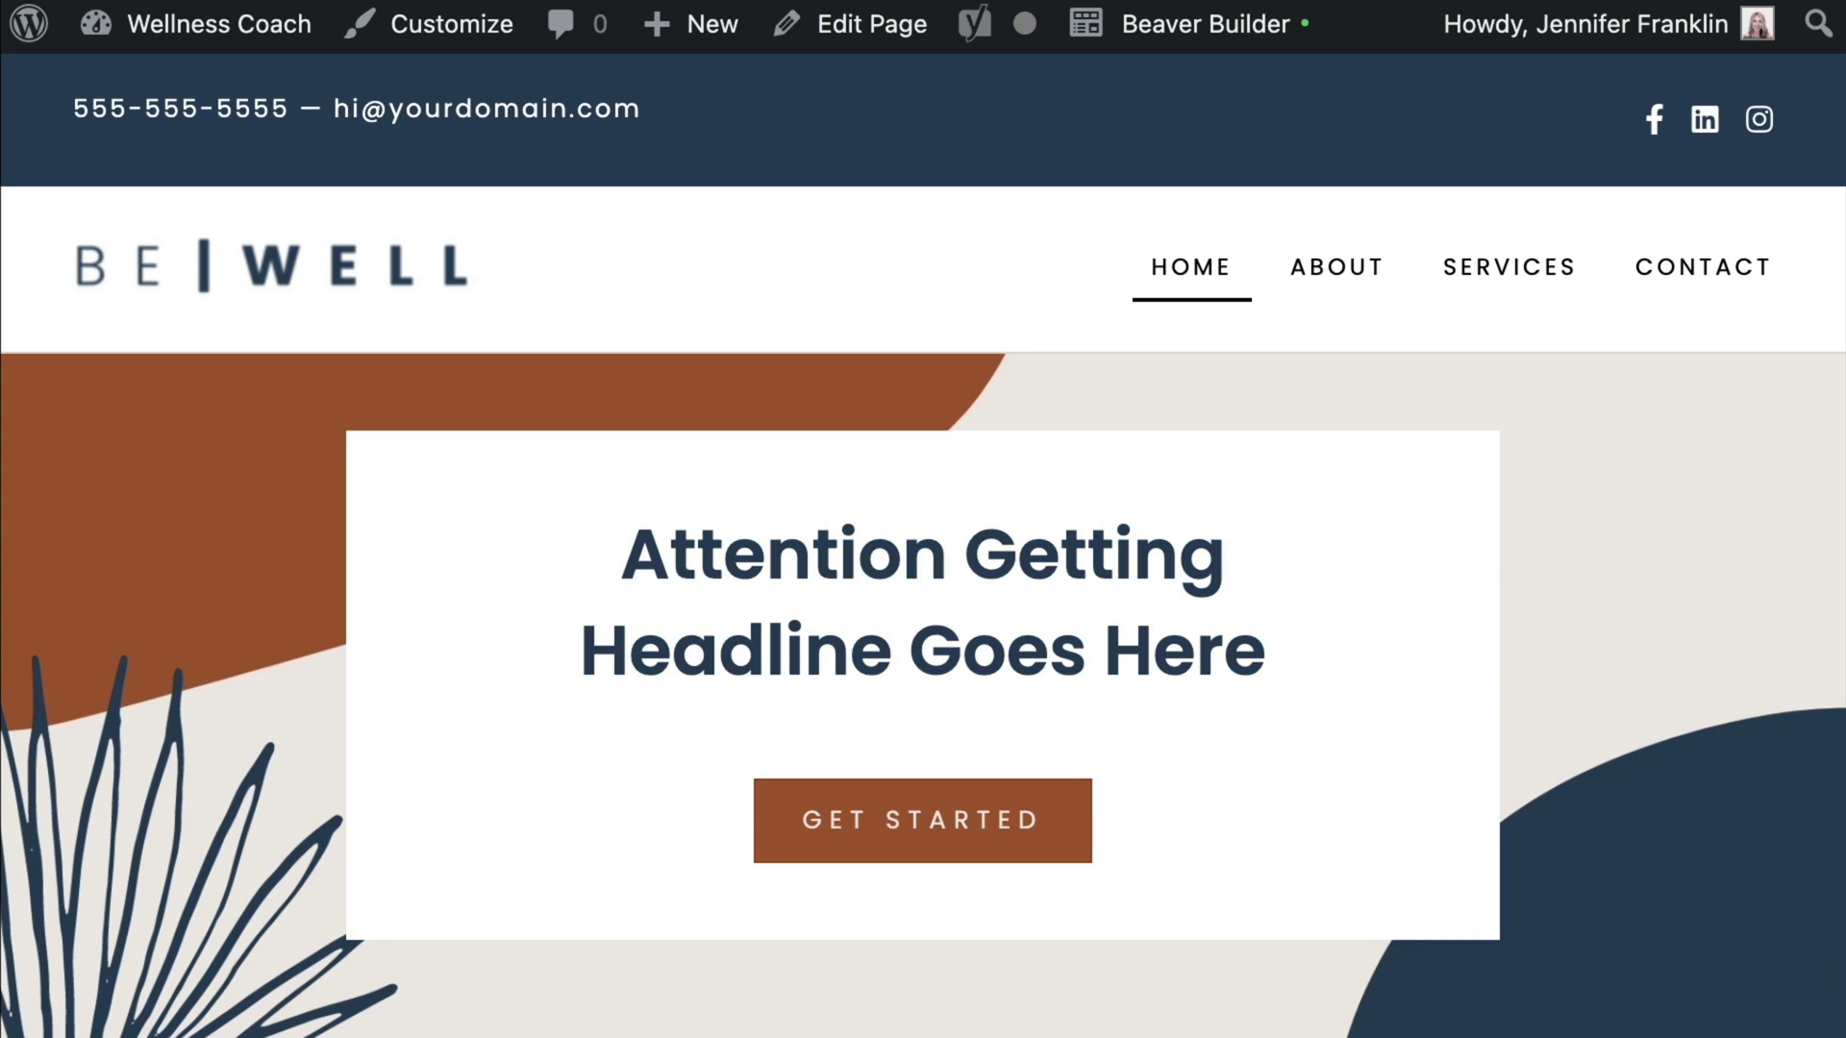
# Check the breadcrumb trail on the Services page, then return to the home page.
pyautogui.click(1536, 298)
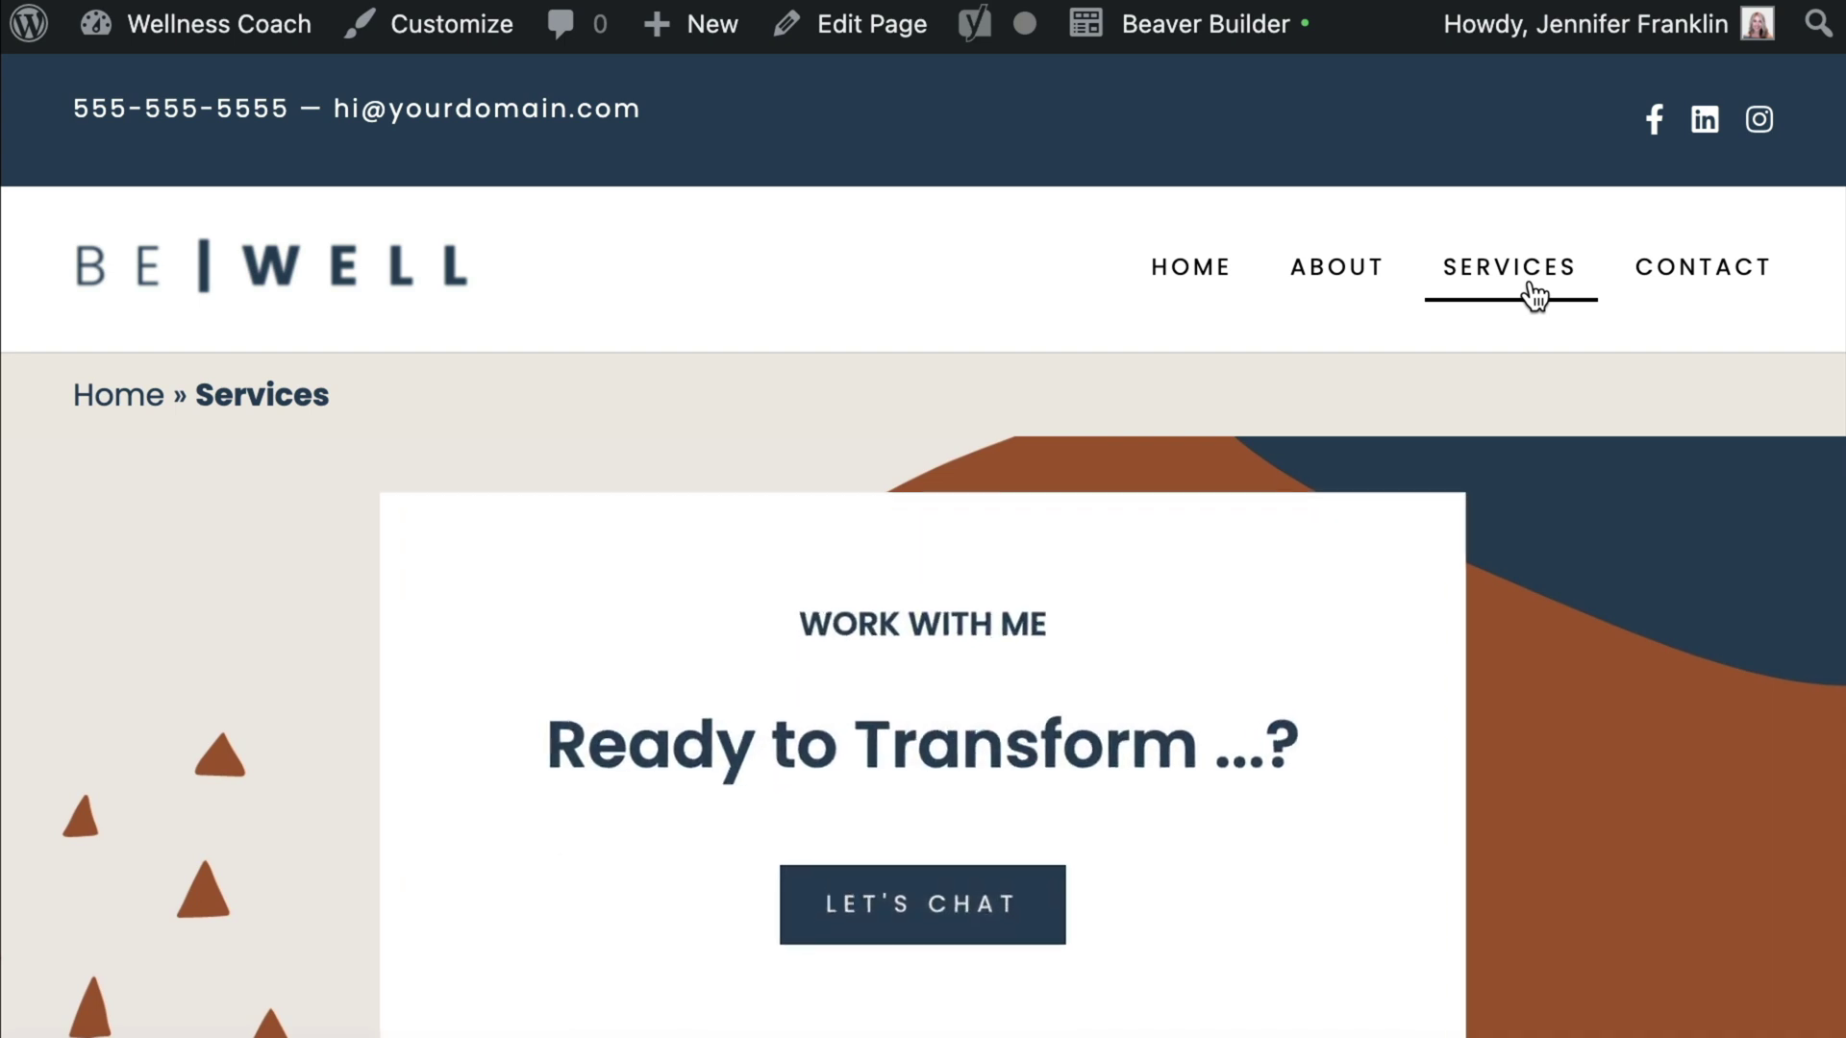
pyautogui.click(119, 396)
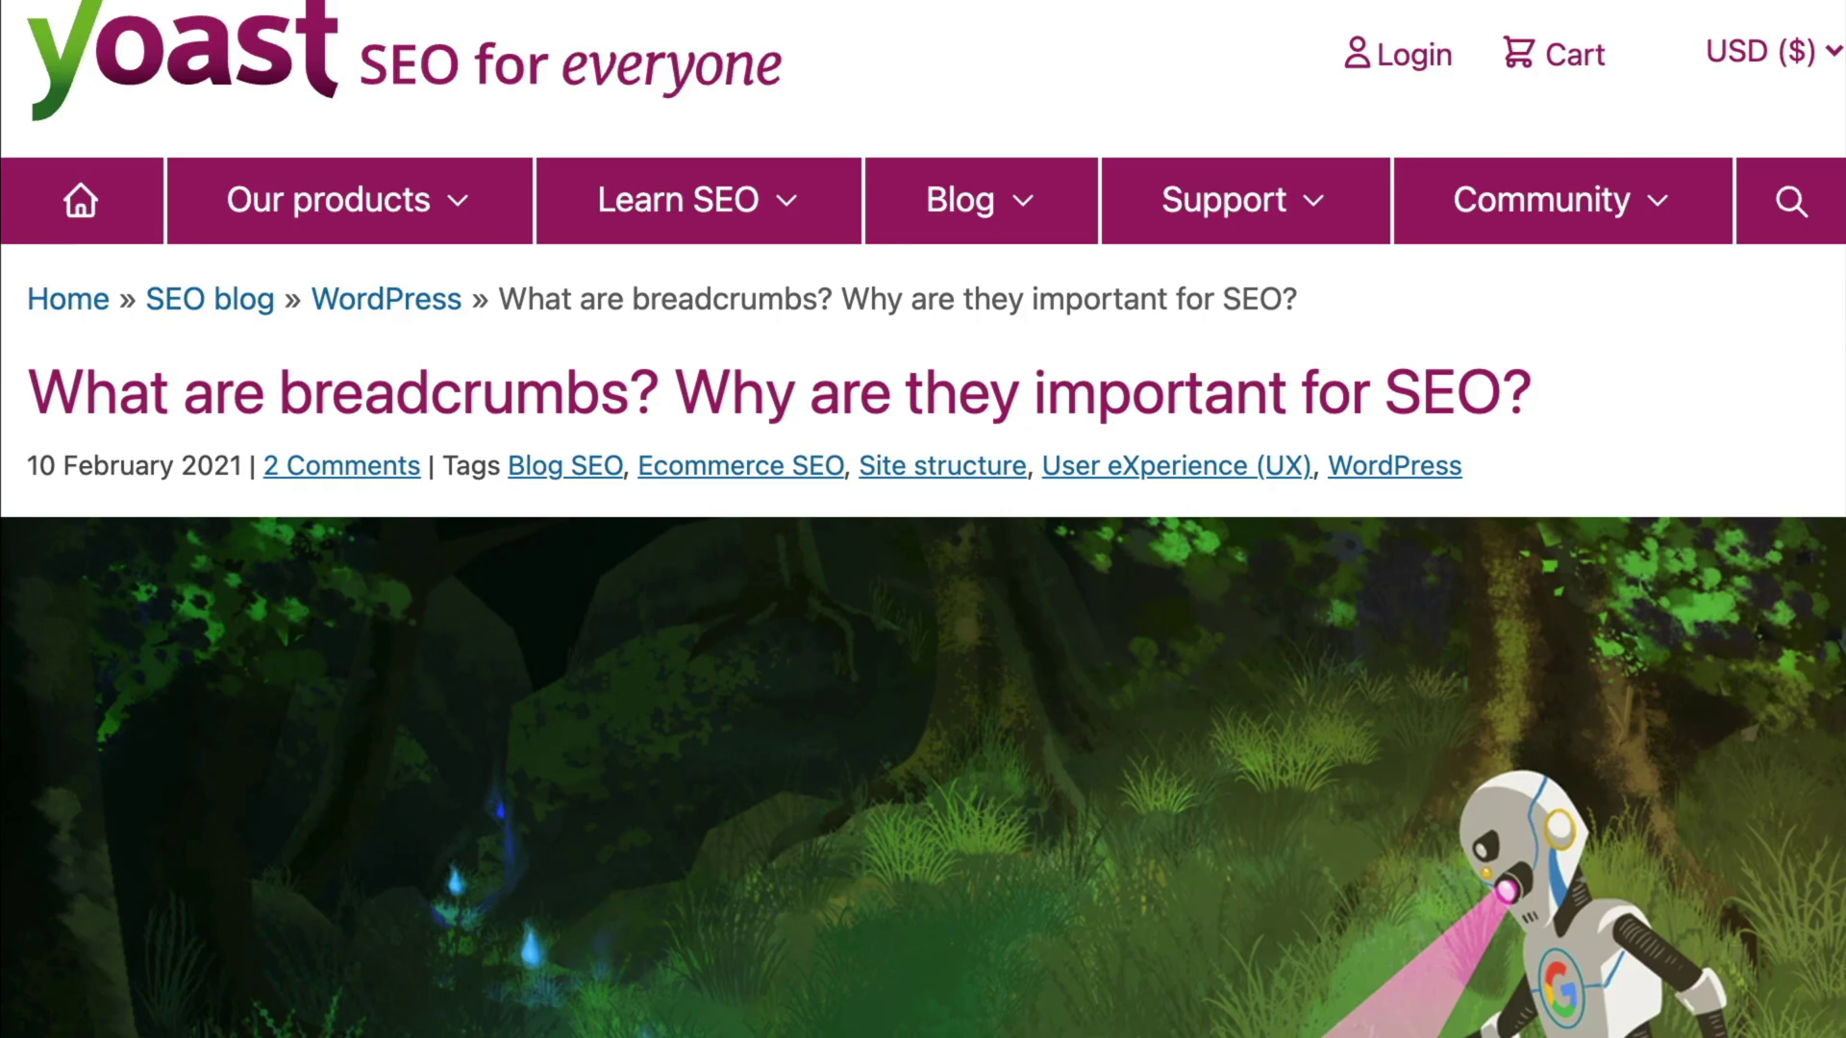
pyautogui.scroll(-10, 923, 577)
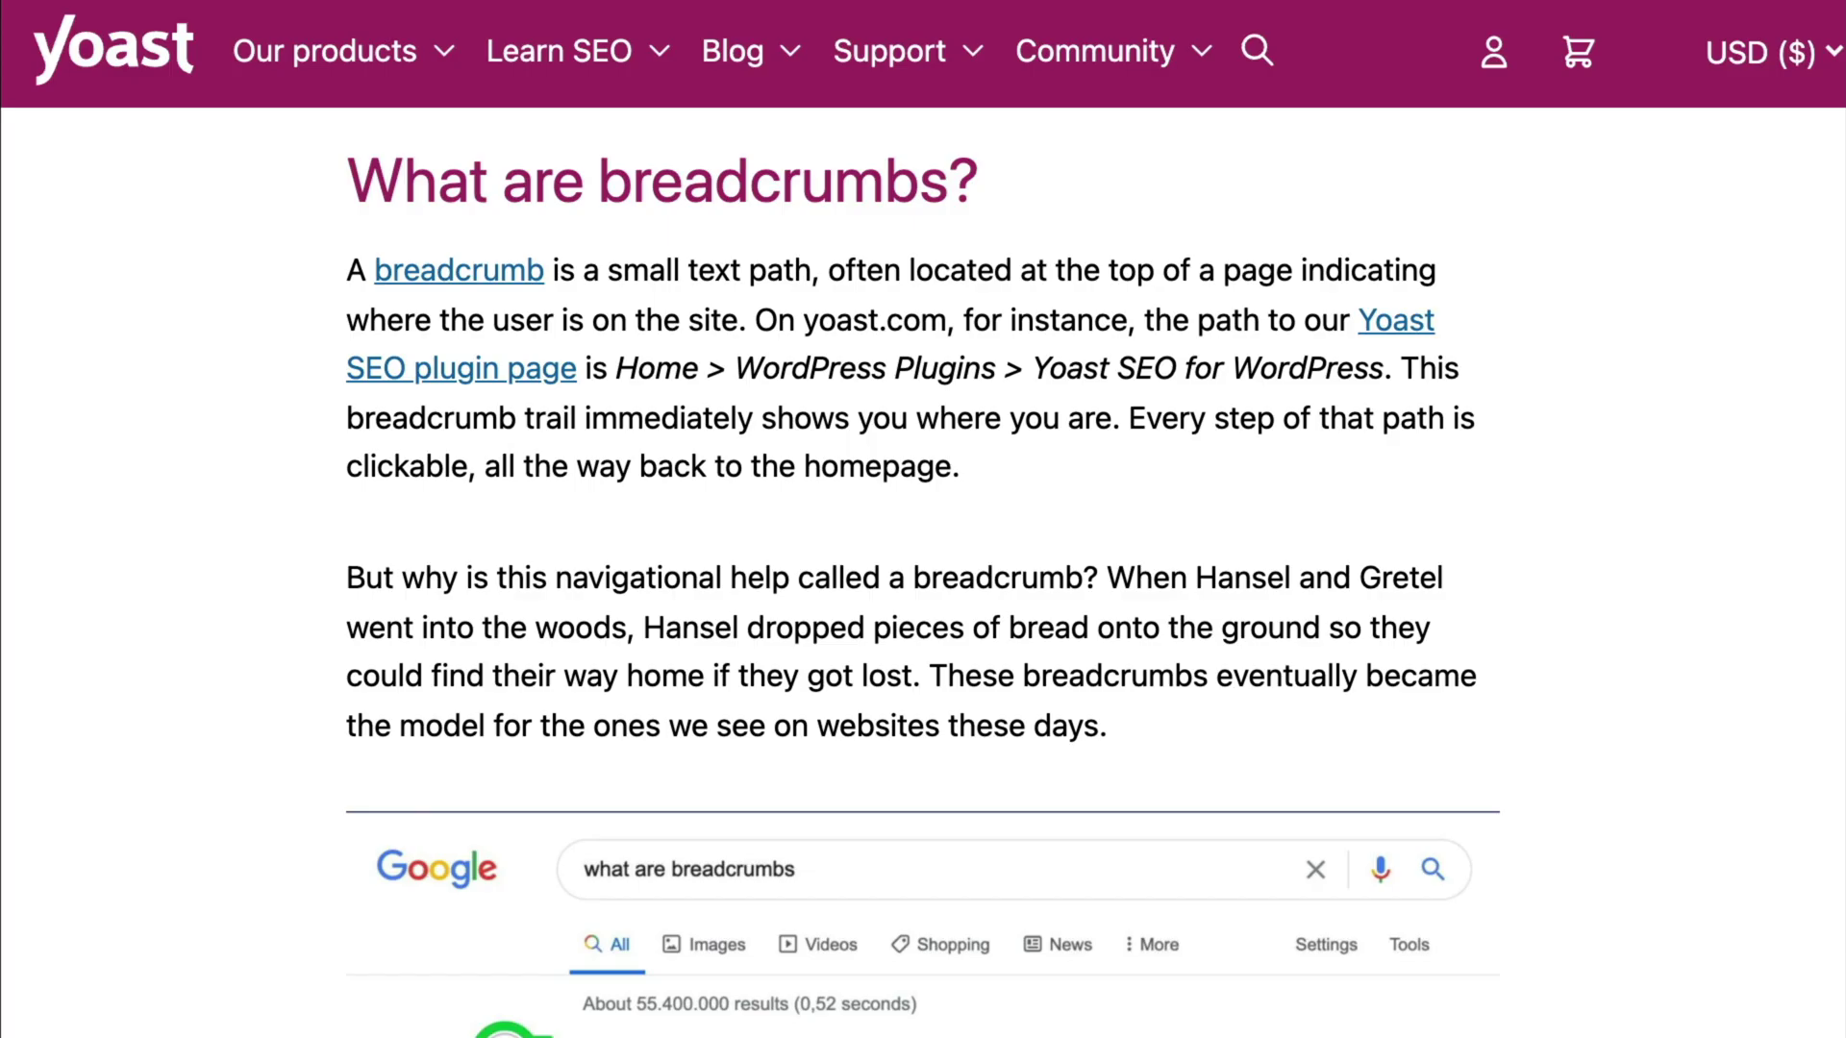
pyautogui.scroll(-10, 923, 577)
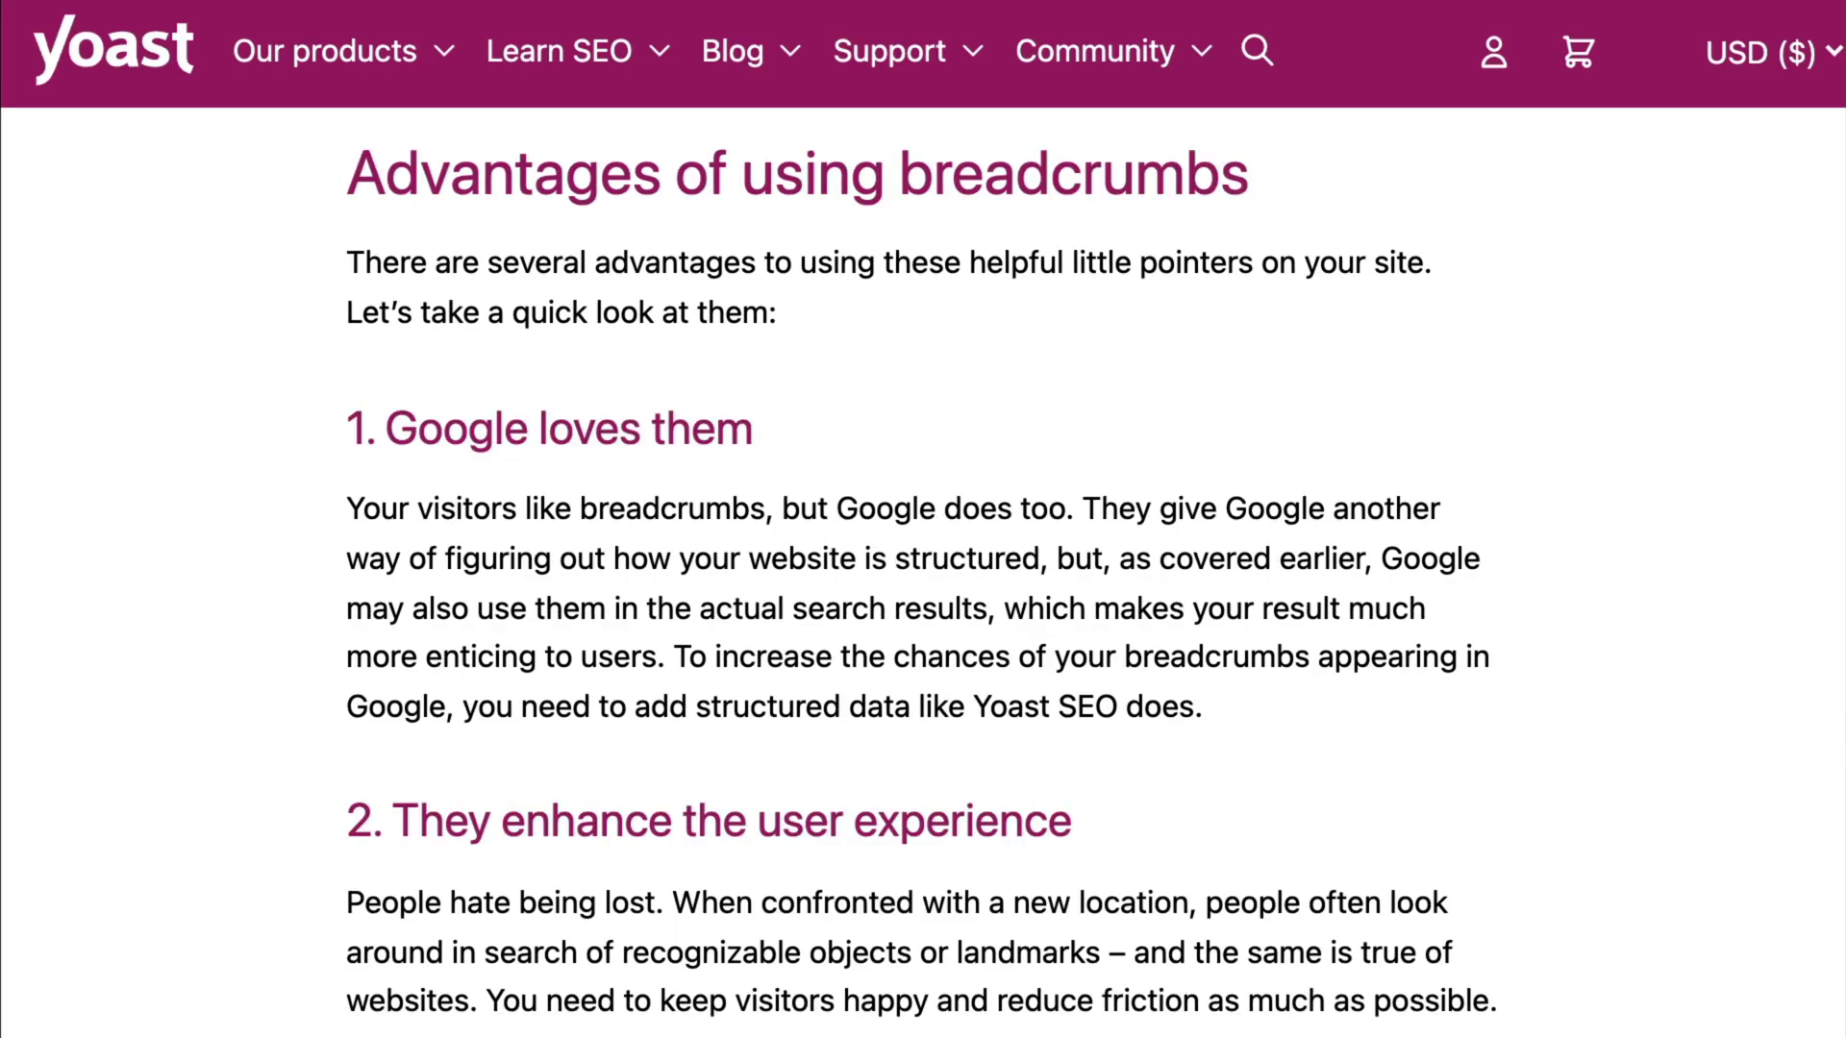
pyautogui.scroll(-7, 923, 577)
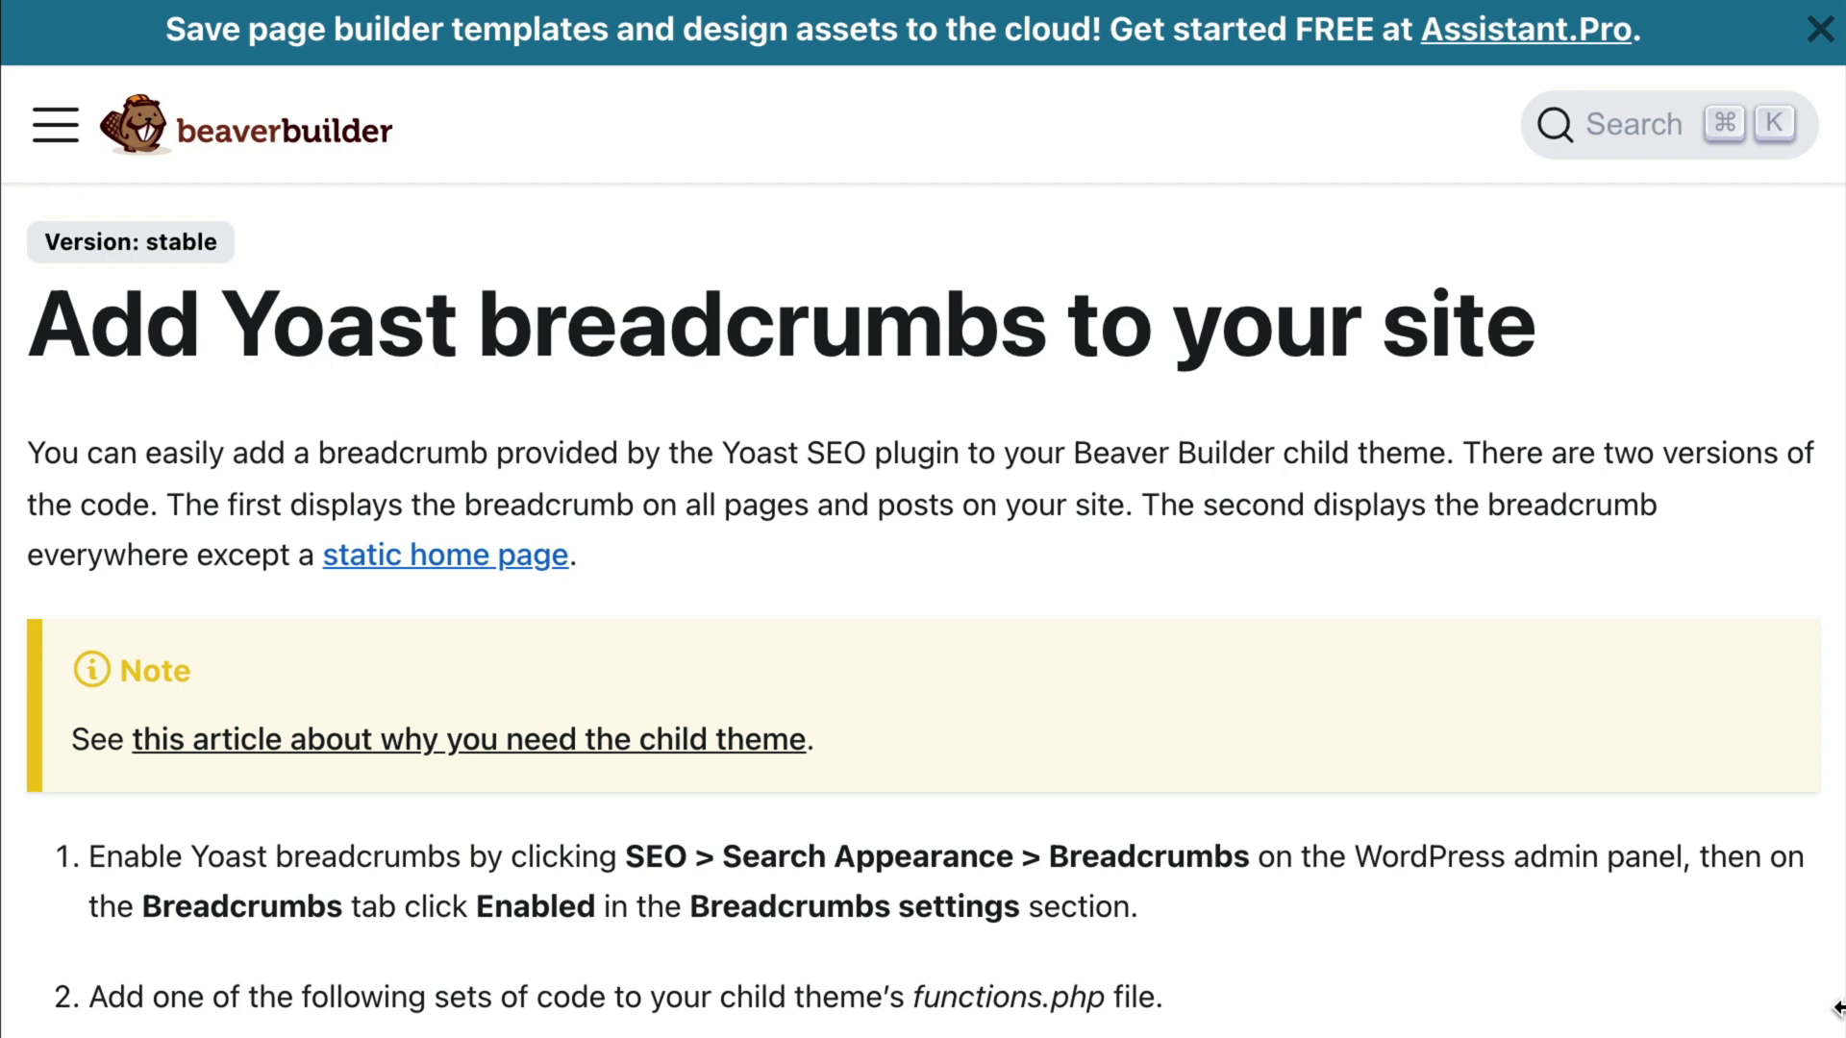
# Copy the second code block in 'Add Yoast breadcrumbs to your site', which skips the static home page.
pyautogui.scroll(-5, 1824, 1012)
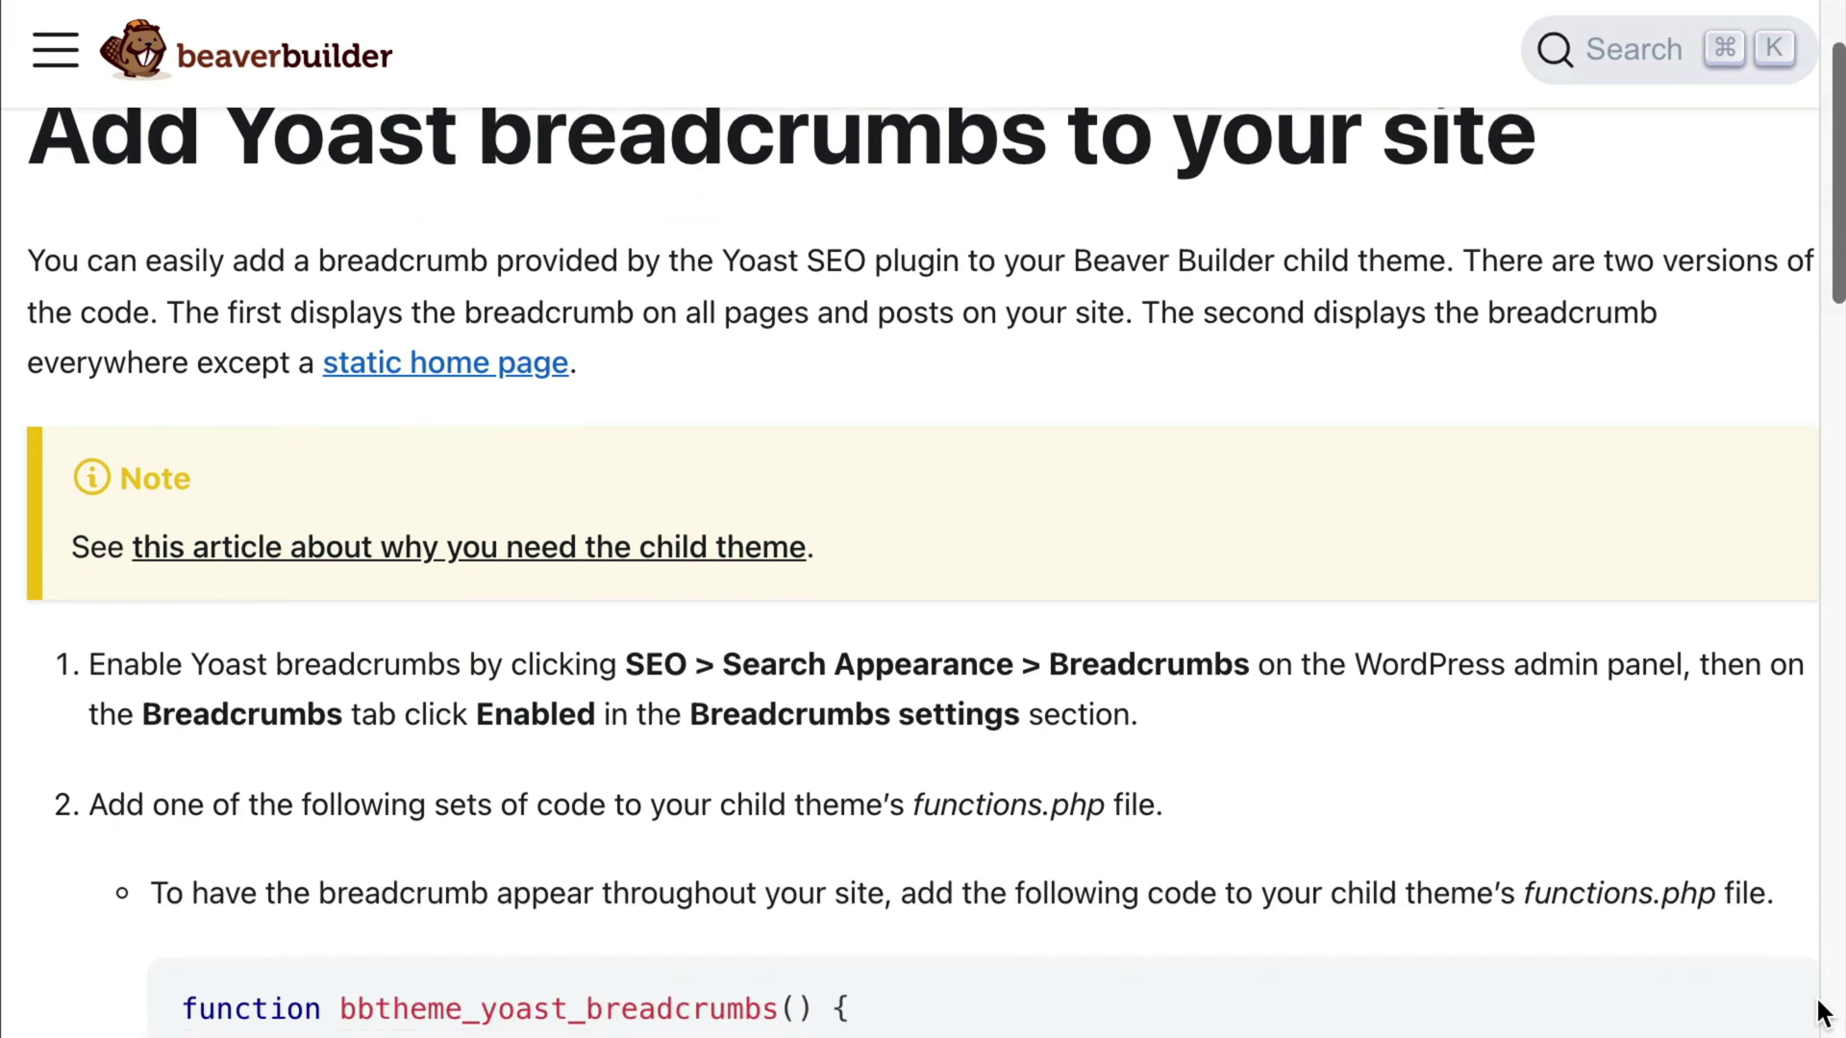
pyautogui.scroll(-3, 1824, 1012)
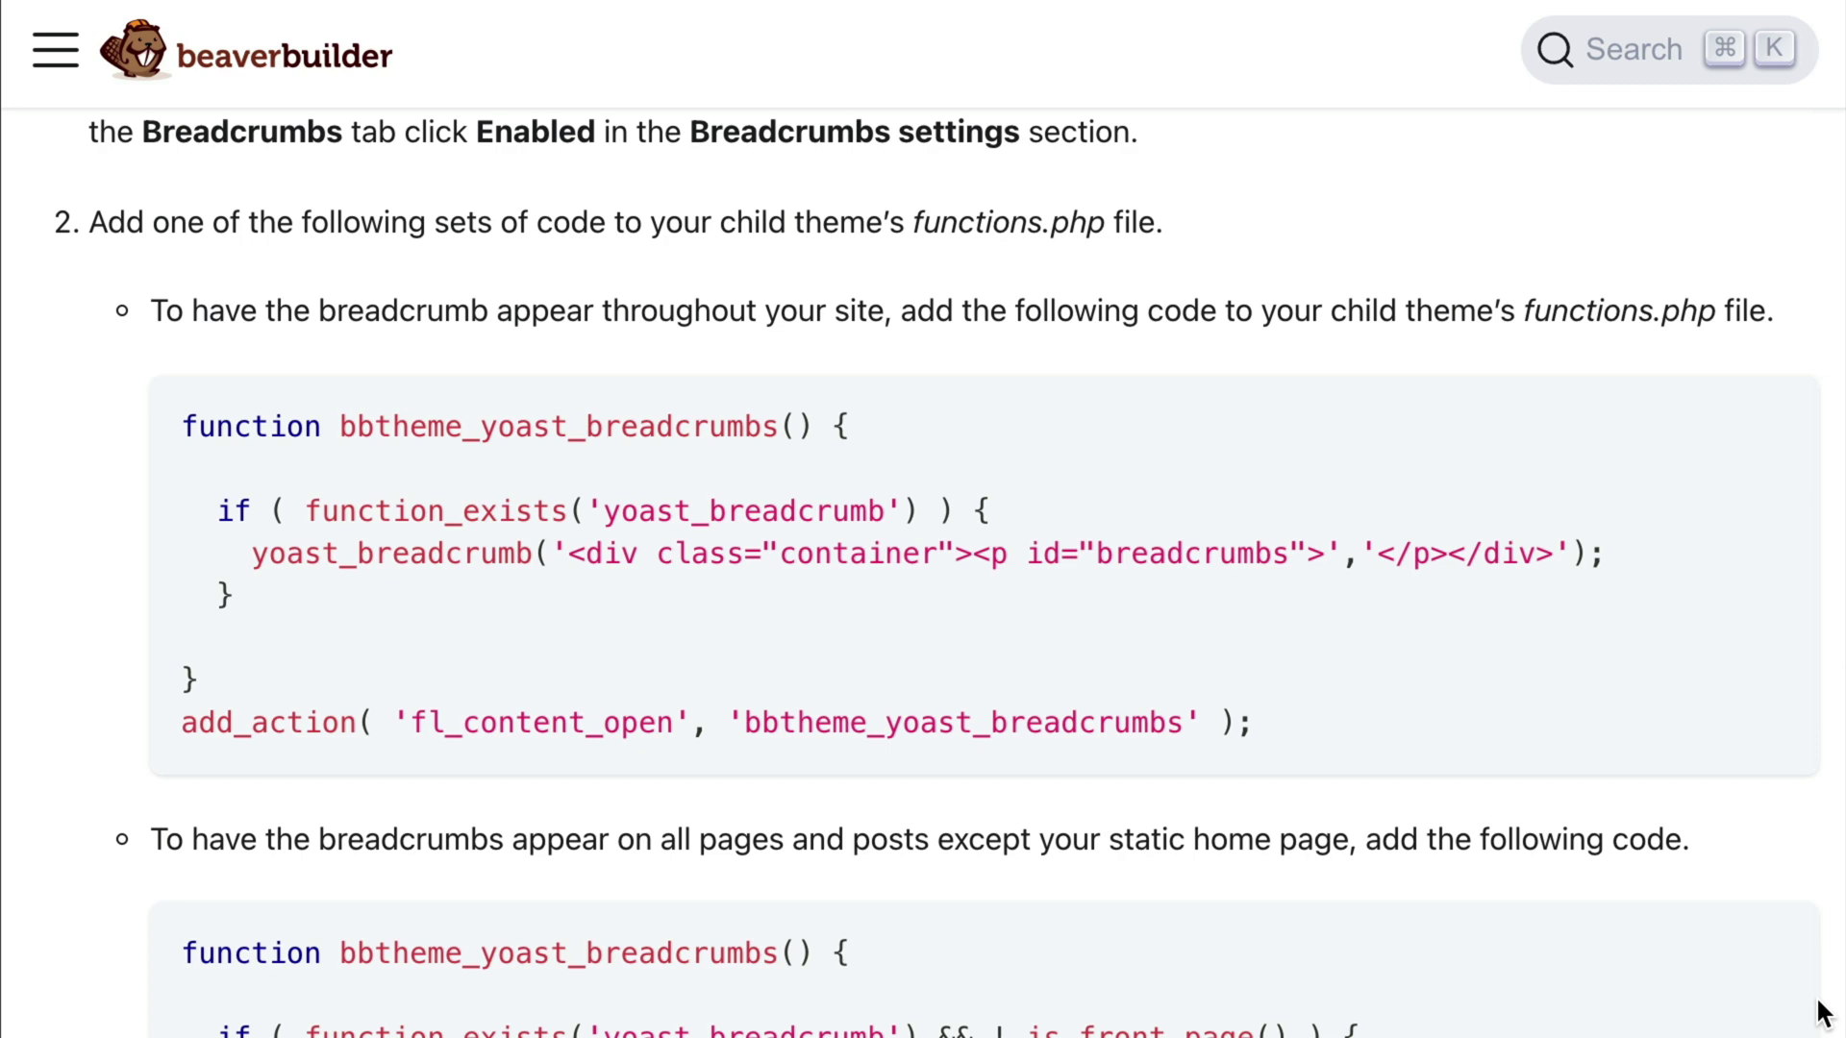
pyautogui.scroll(-2, 1824, 1012)
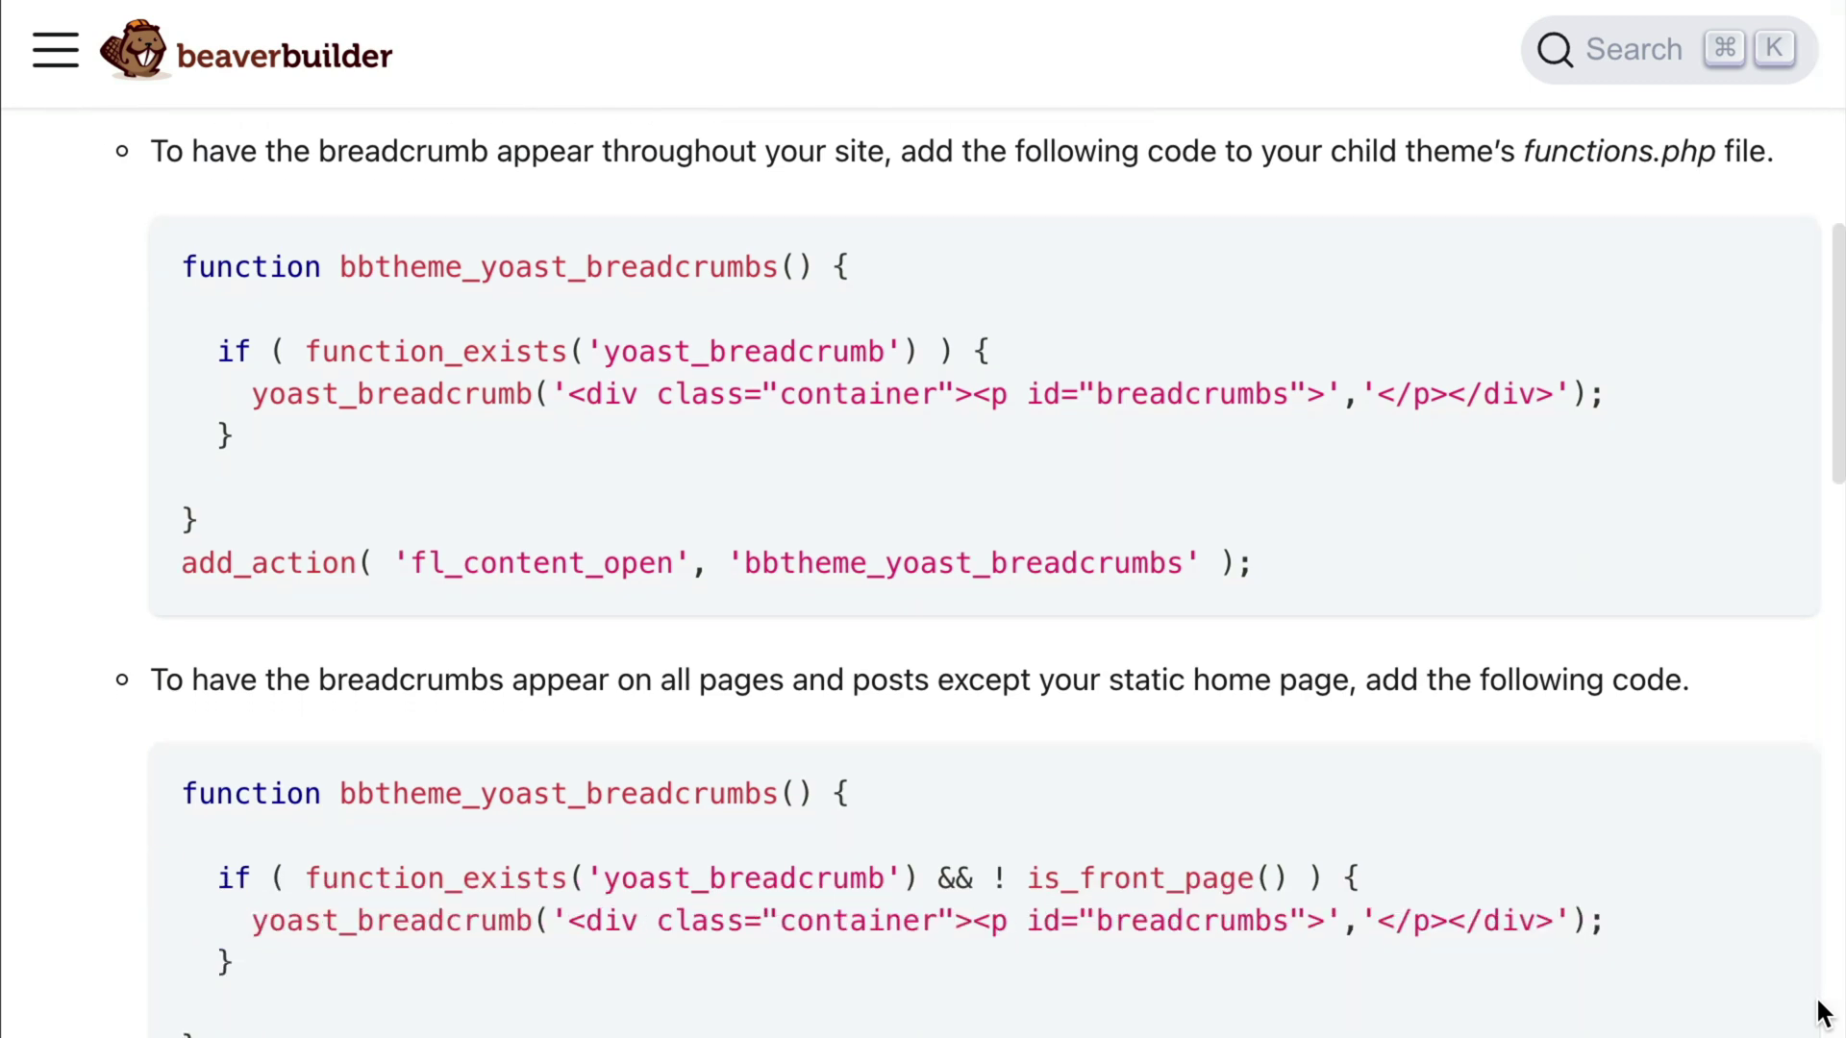
pyautogui.scroll(-4, 1823, 1013)
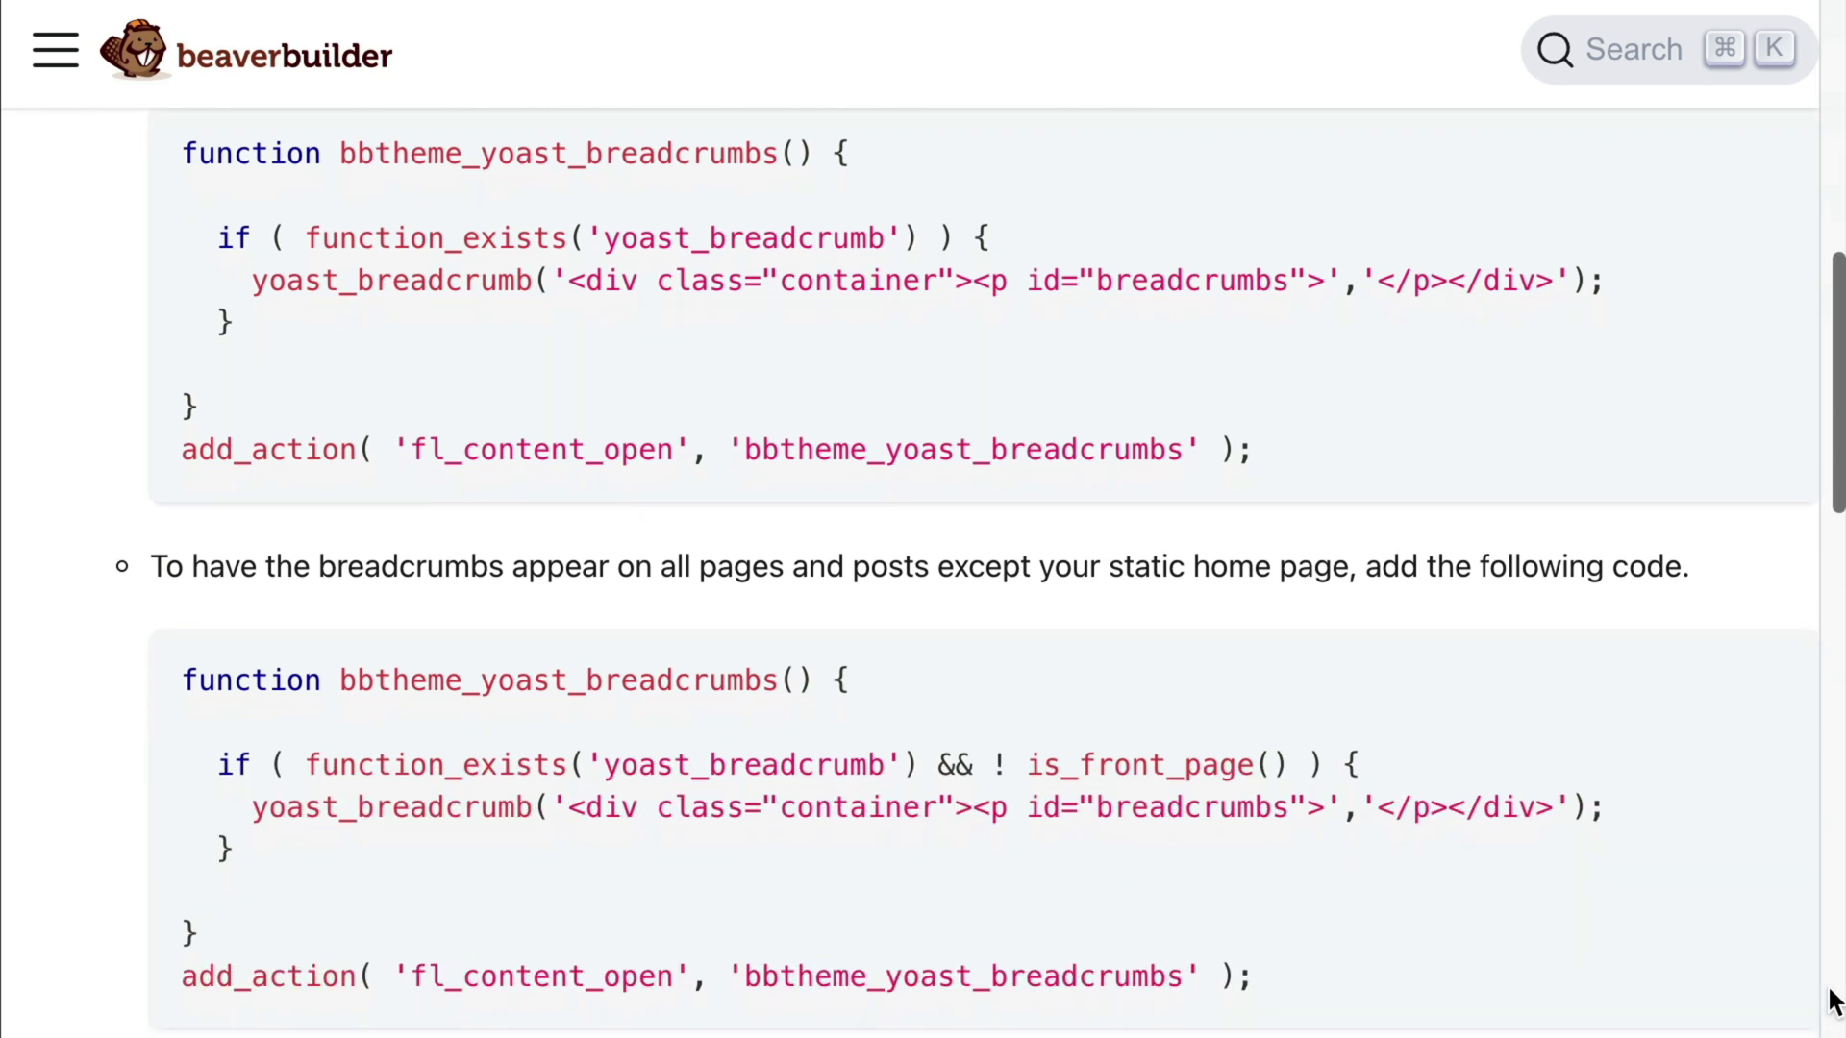
pyautogui.scroll(-2, 1832, 1002)
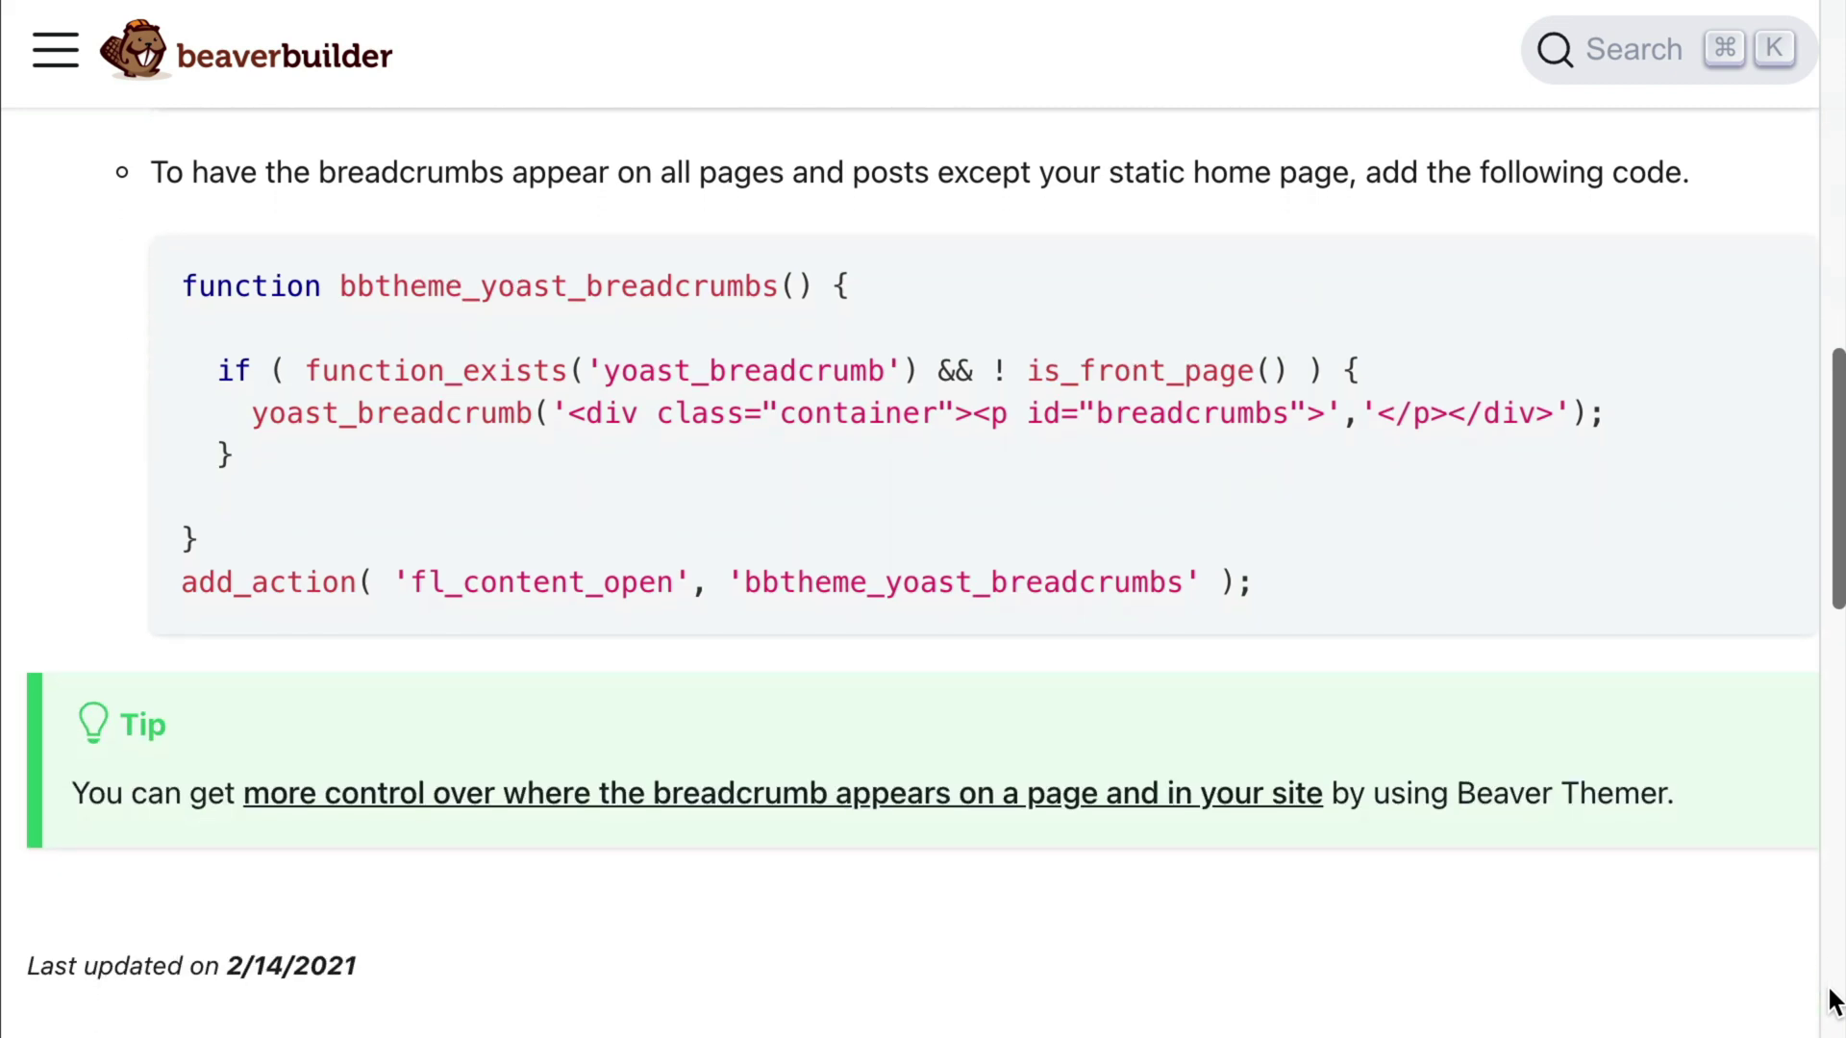
pyautogui.scroll(-1, 1756, 285)
pyautogui.moveTo(1756, 285)
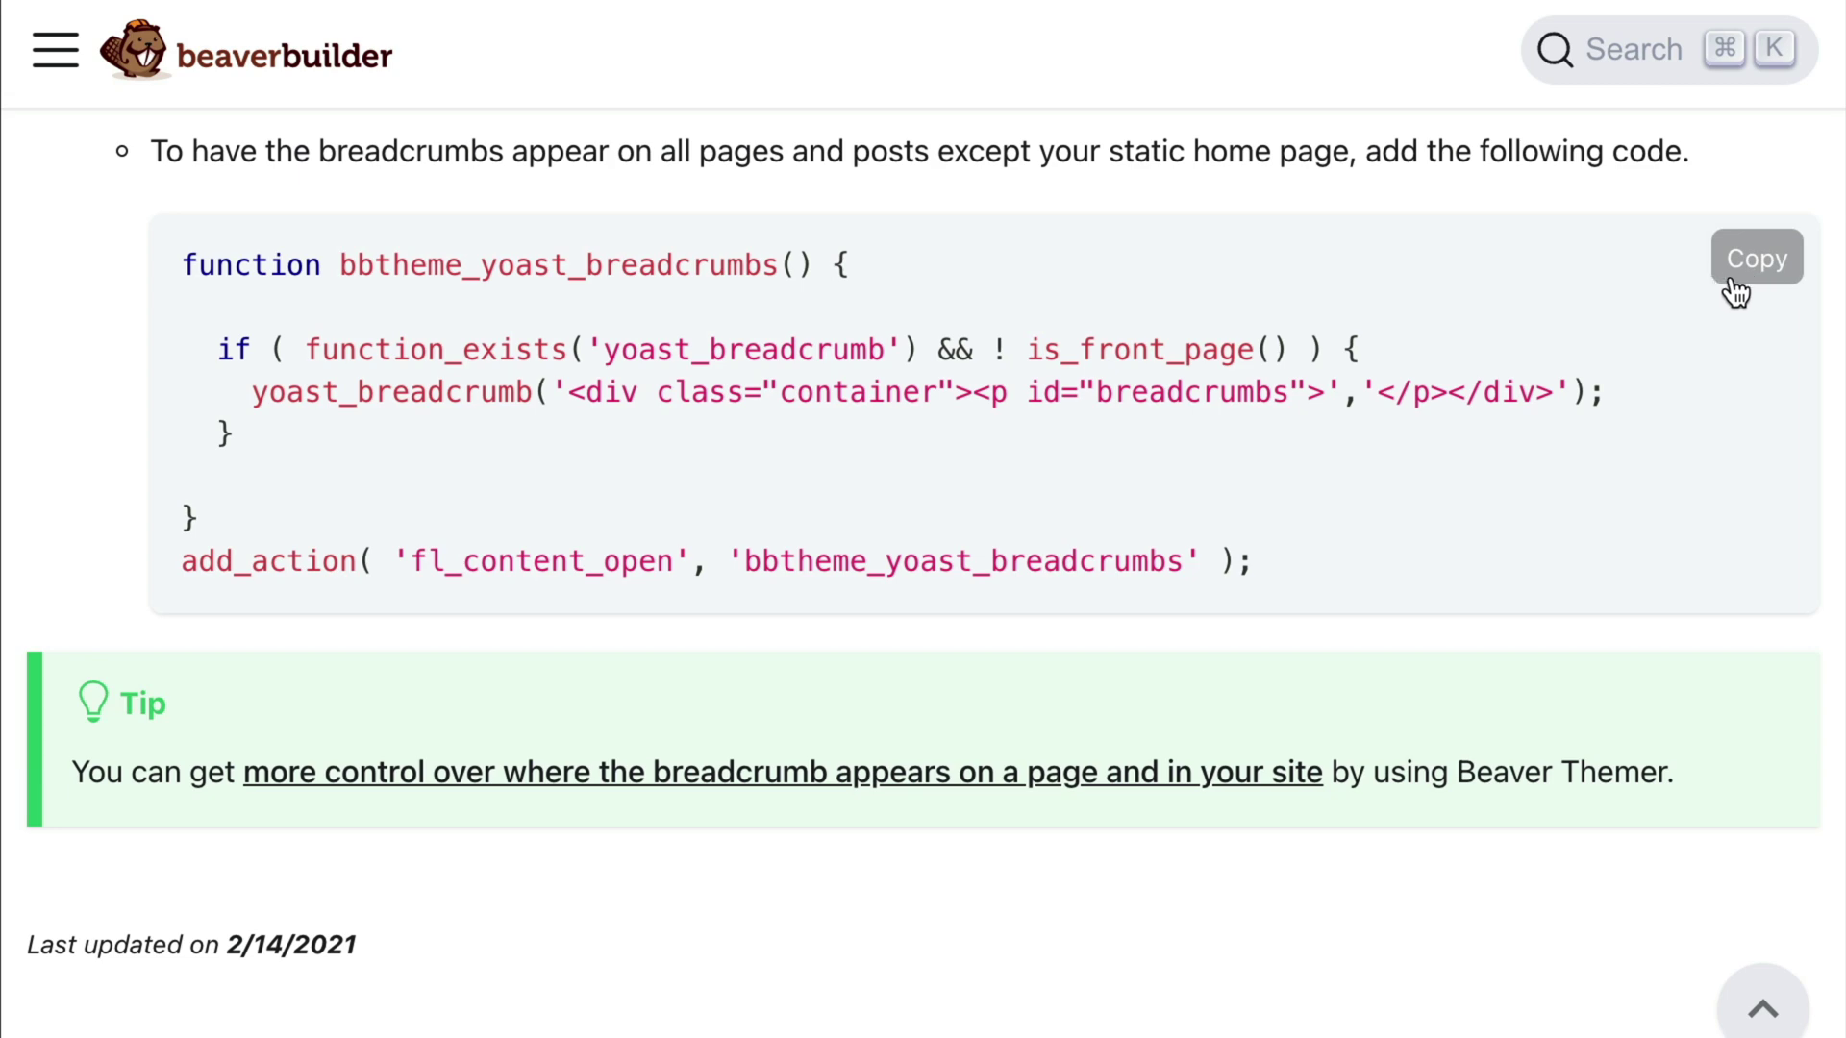
pyautogui.click(1736, 281)
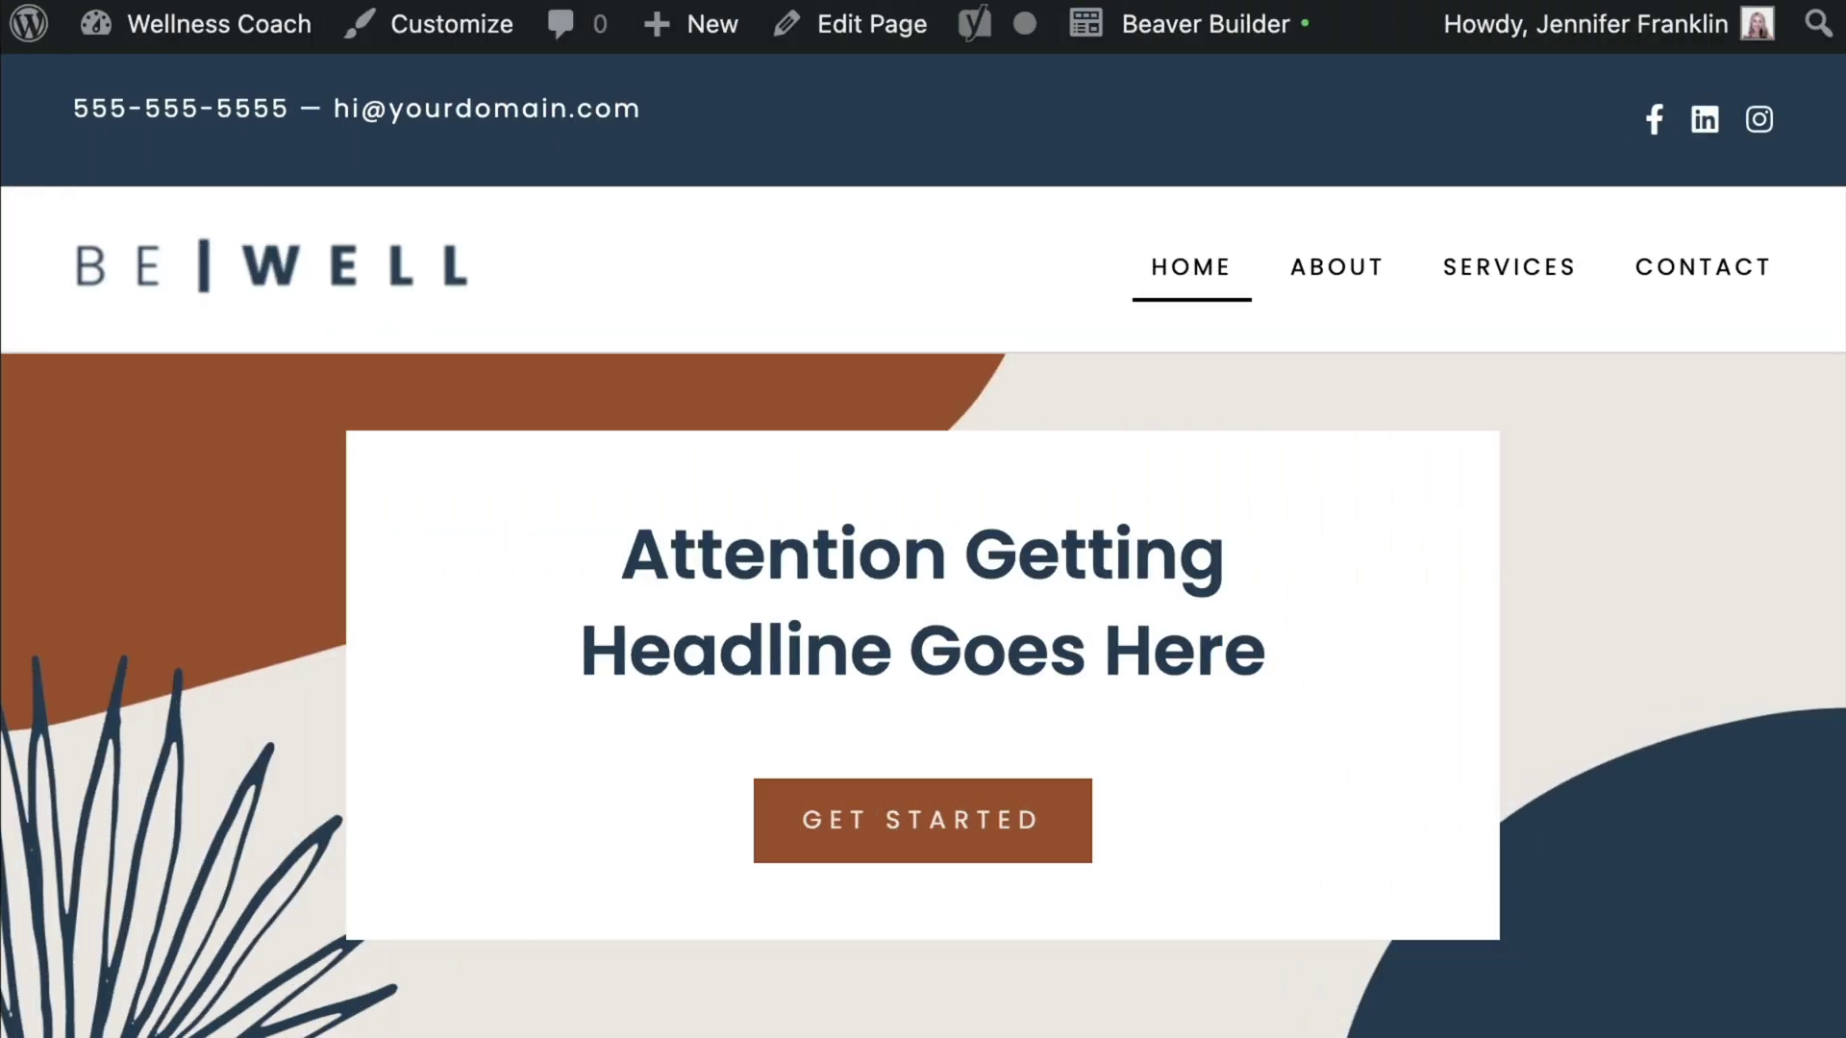
# Open the WordPress Dashboard and view the installed themes under Appearance > Themes.
pyautogui.moveTo(198, 31)
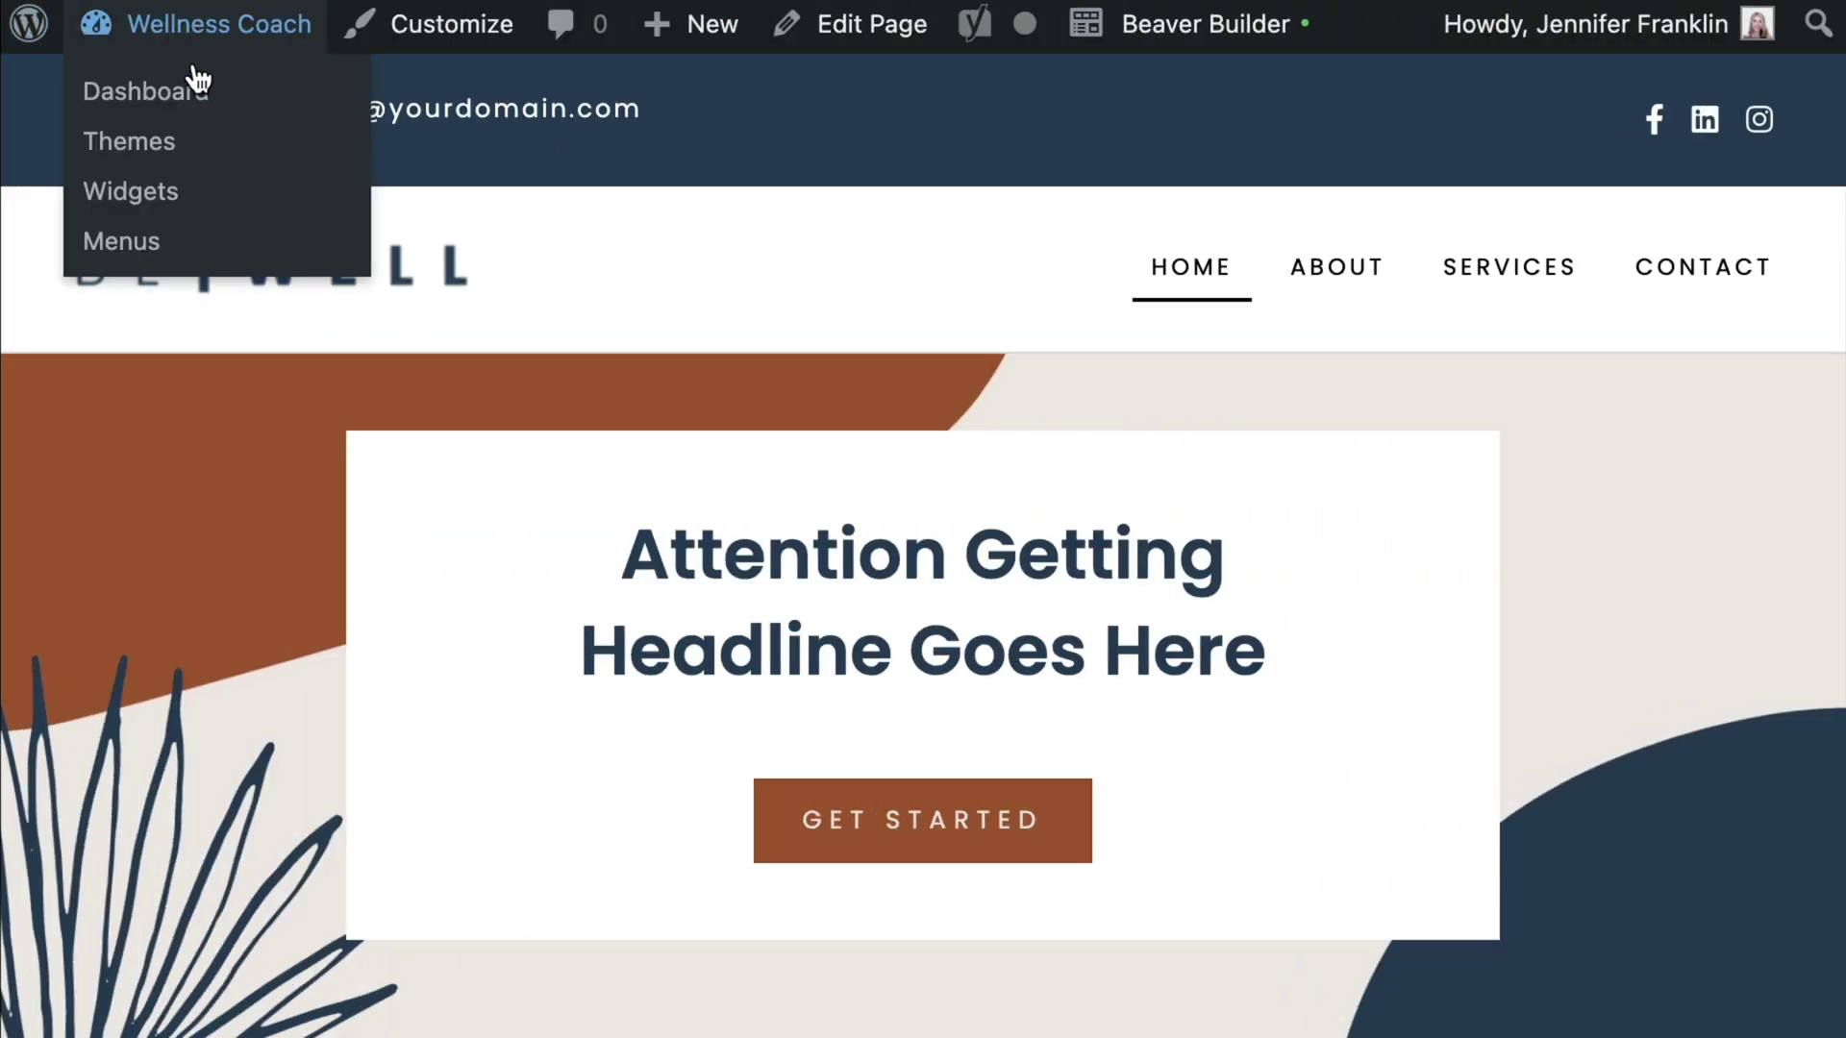
pyautogui.click(196, 100)
pyautogui.moveTo(256, 618)
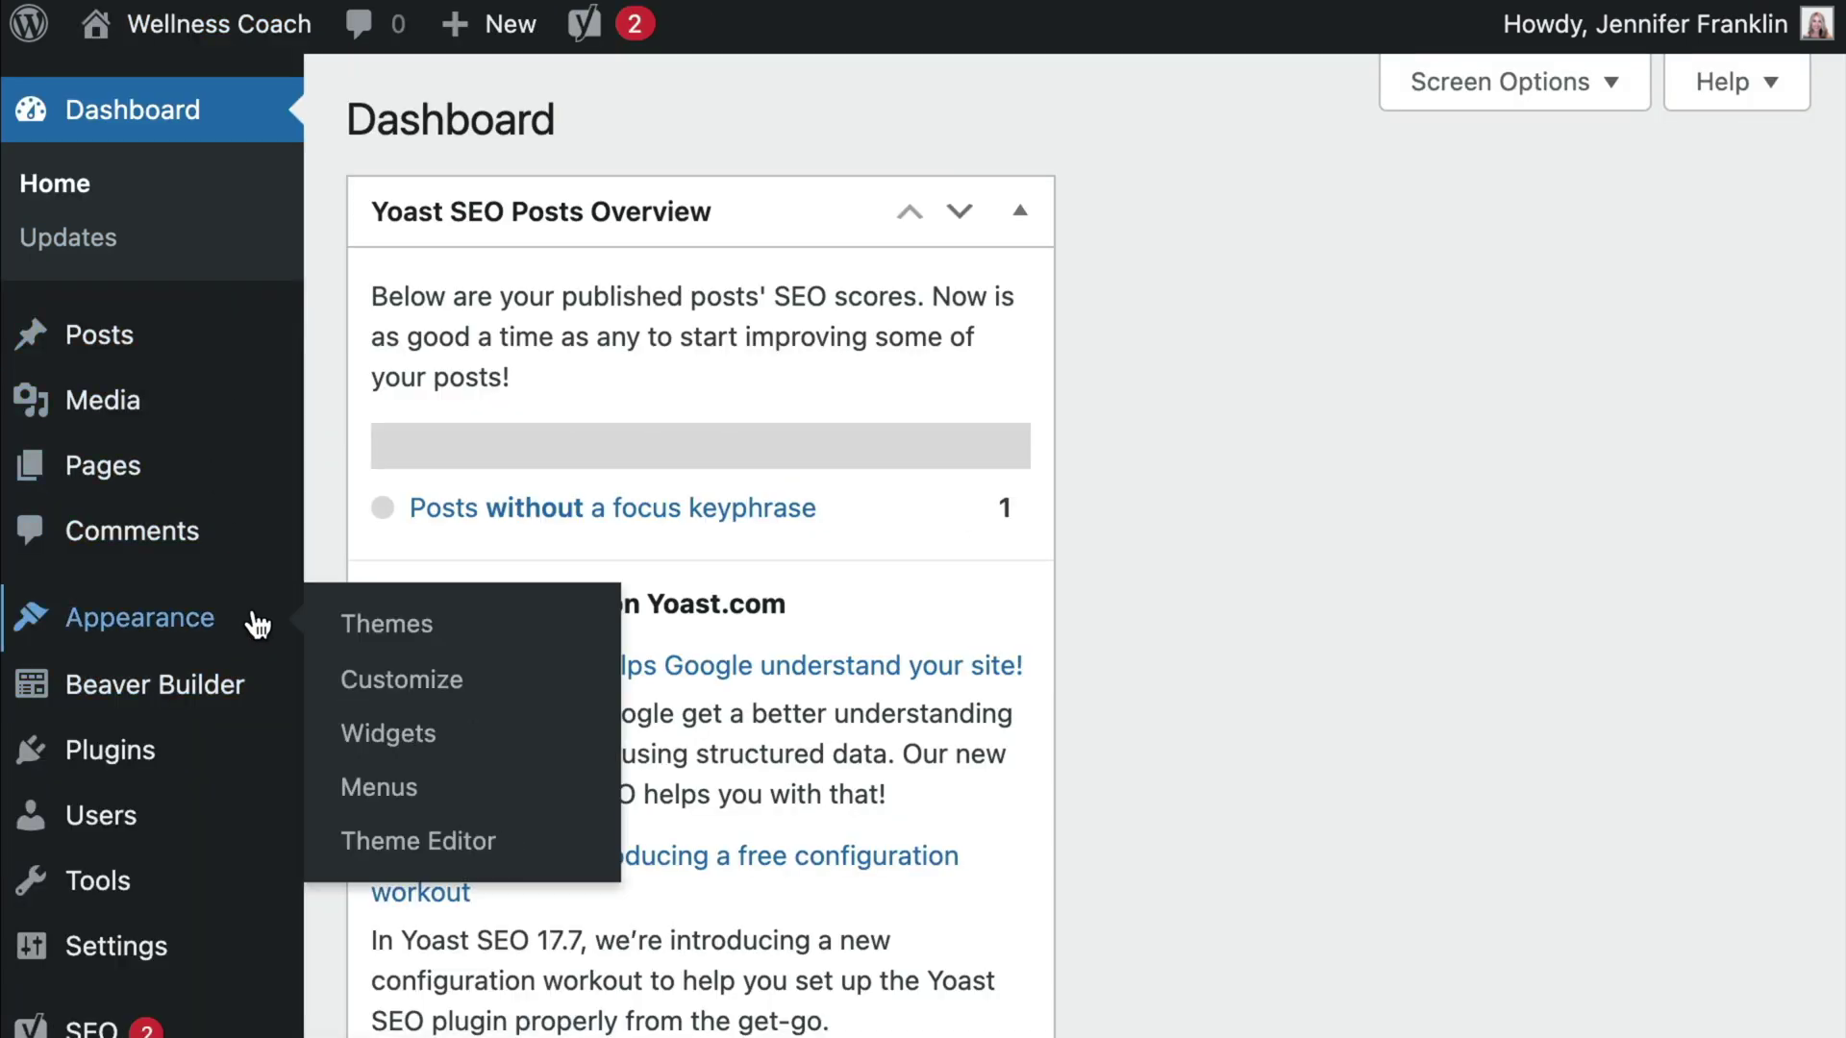
pyautogui.click(469, 640)
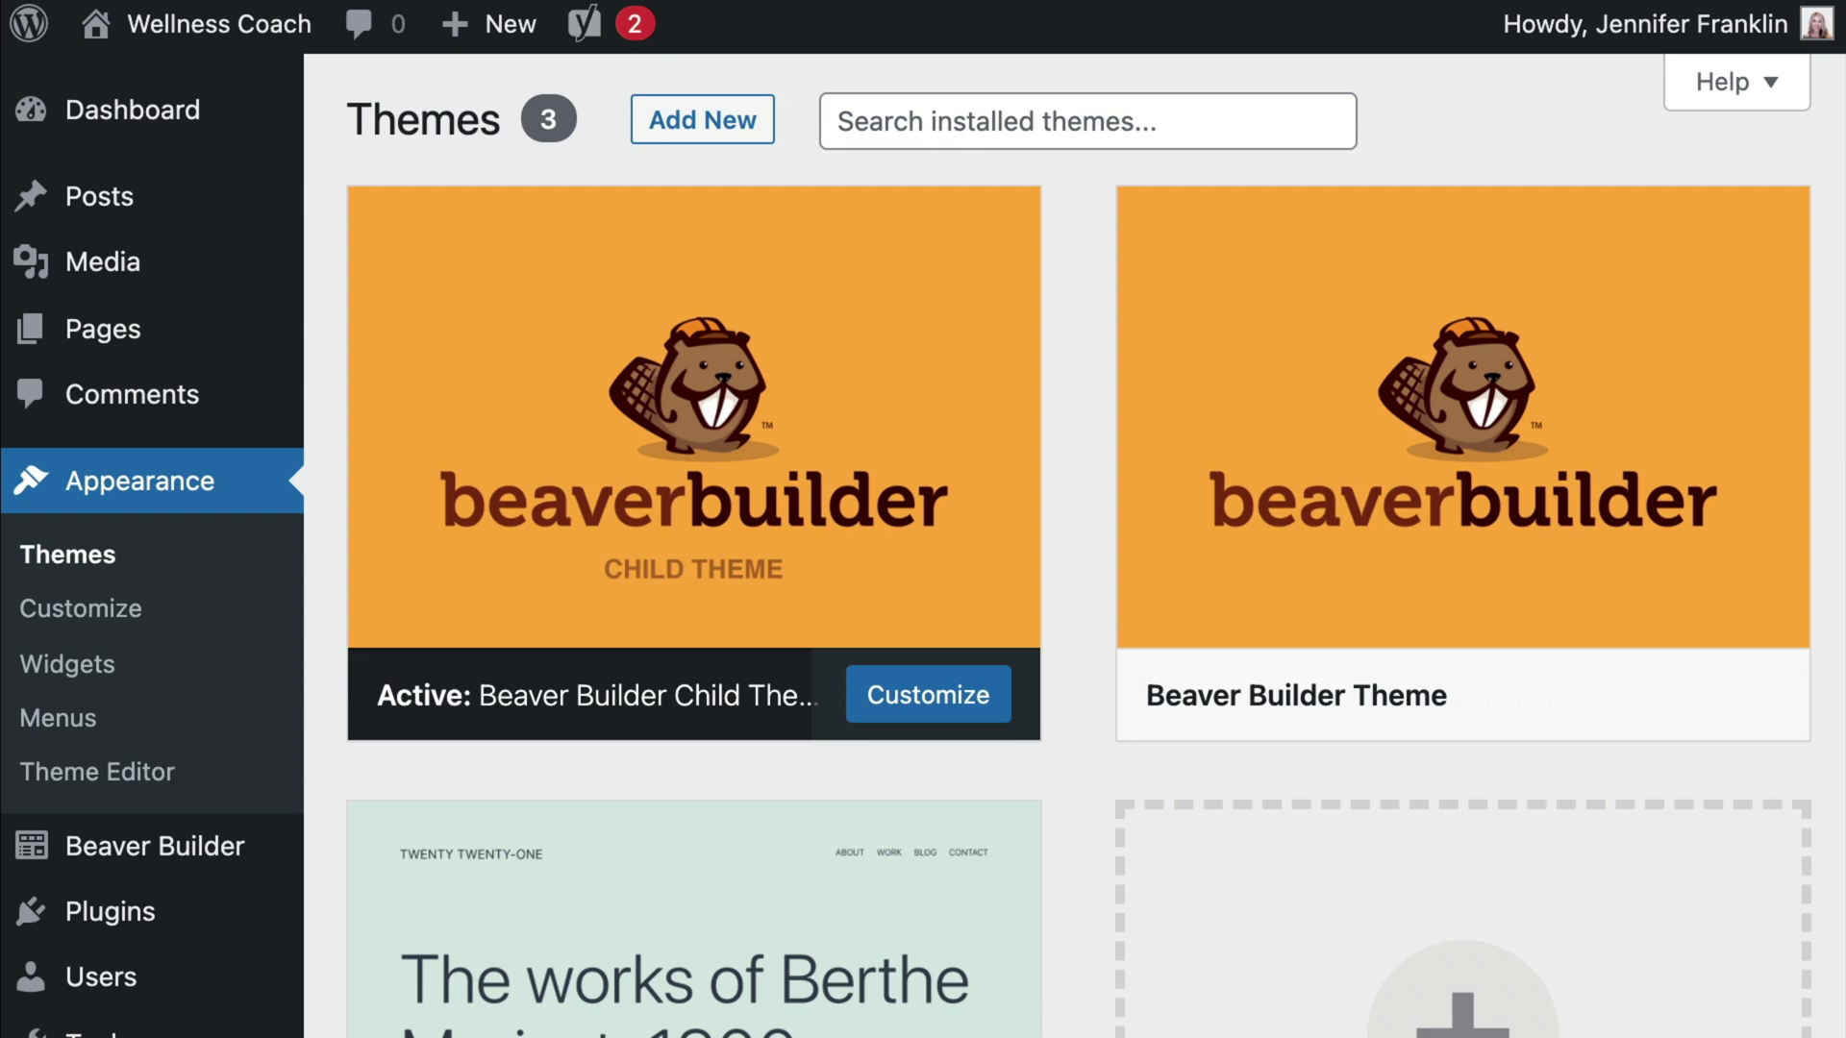
# Search Add New plugins for 'yoast seo', then install and activate Yoast SEO.
pyautogui.moveTo(224, 929)
pyautogui.click(392, 929)
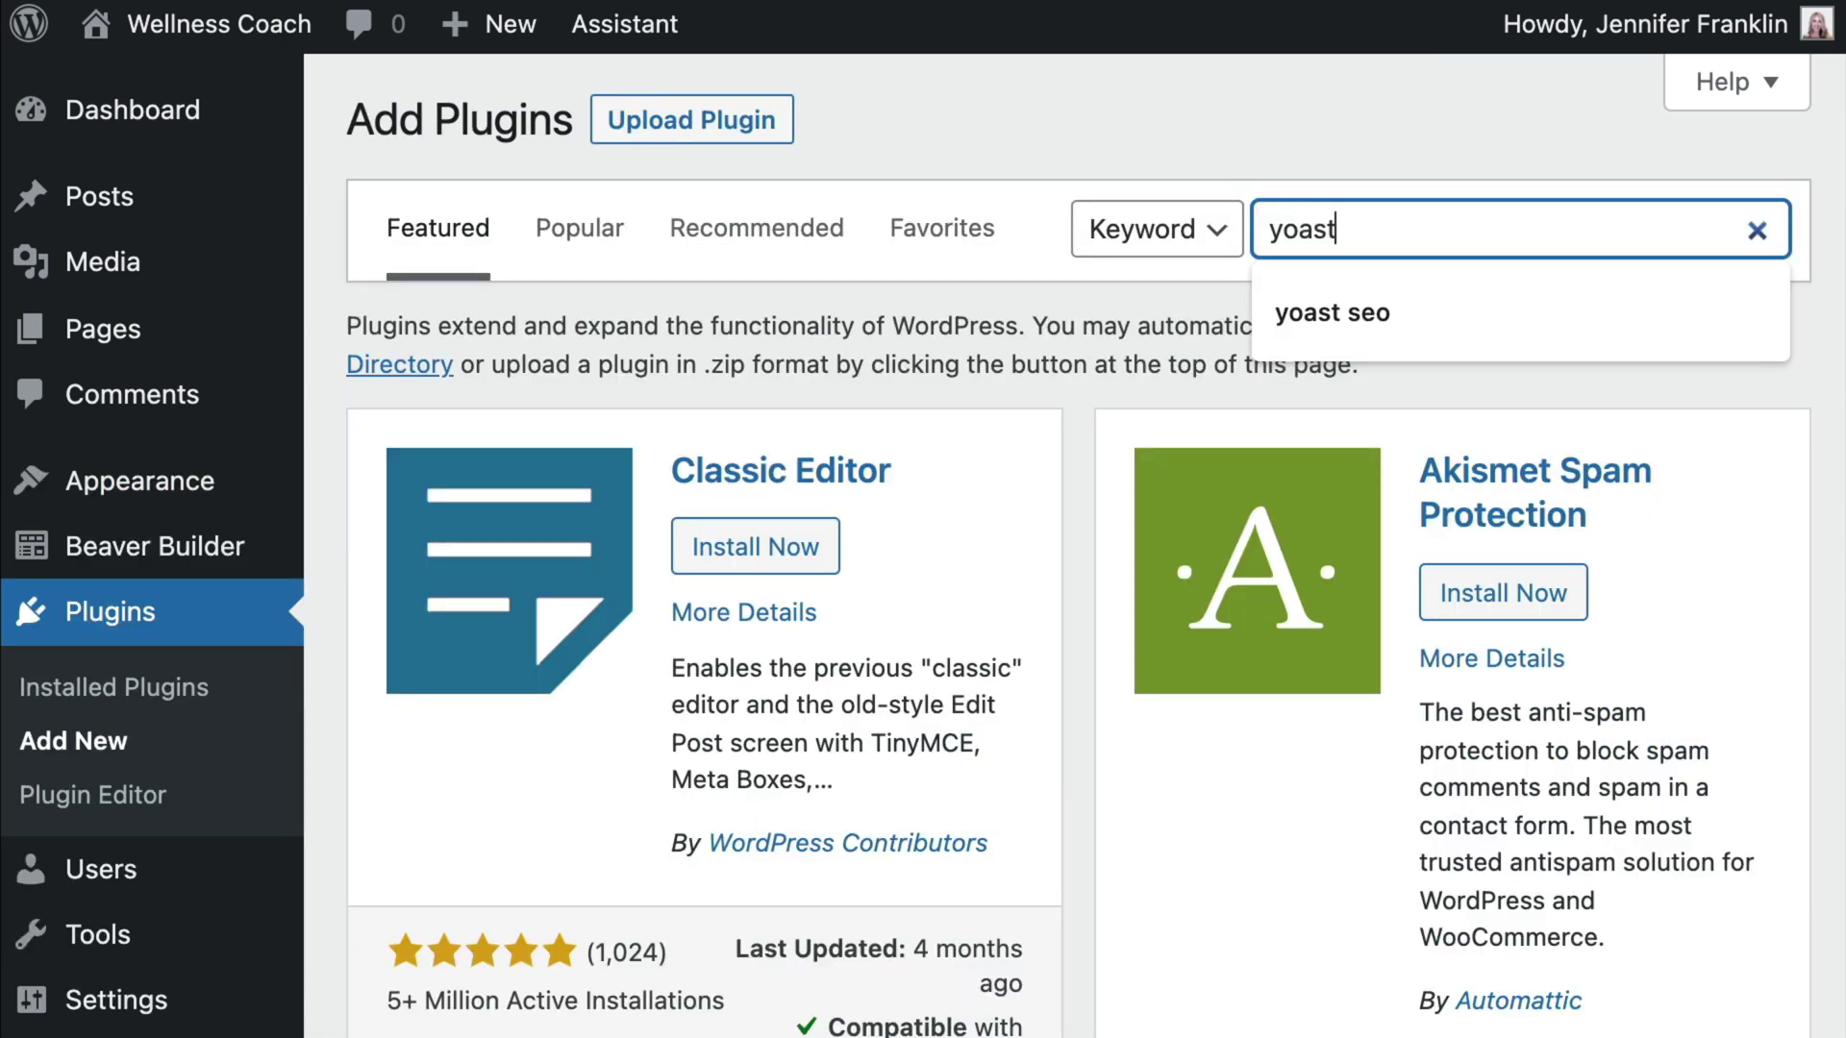
pyautogui.write('seo')
pyautogui.scroll(-2, 1076, 576)
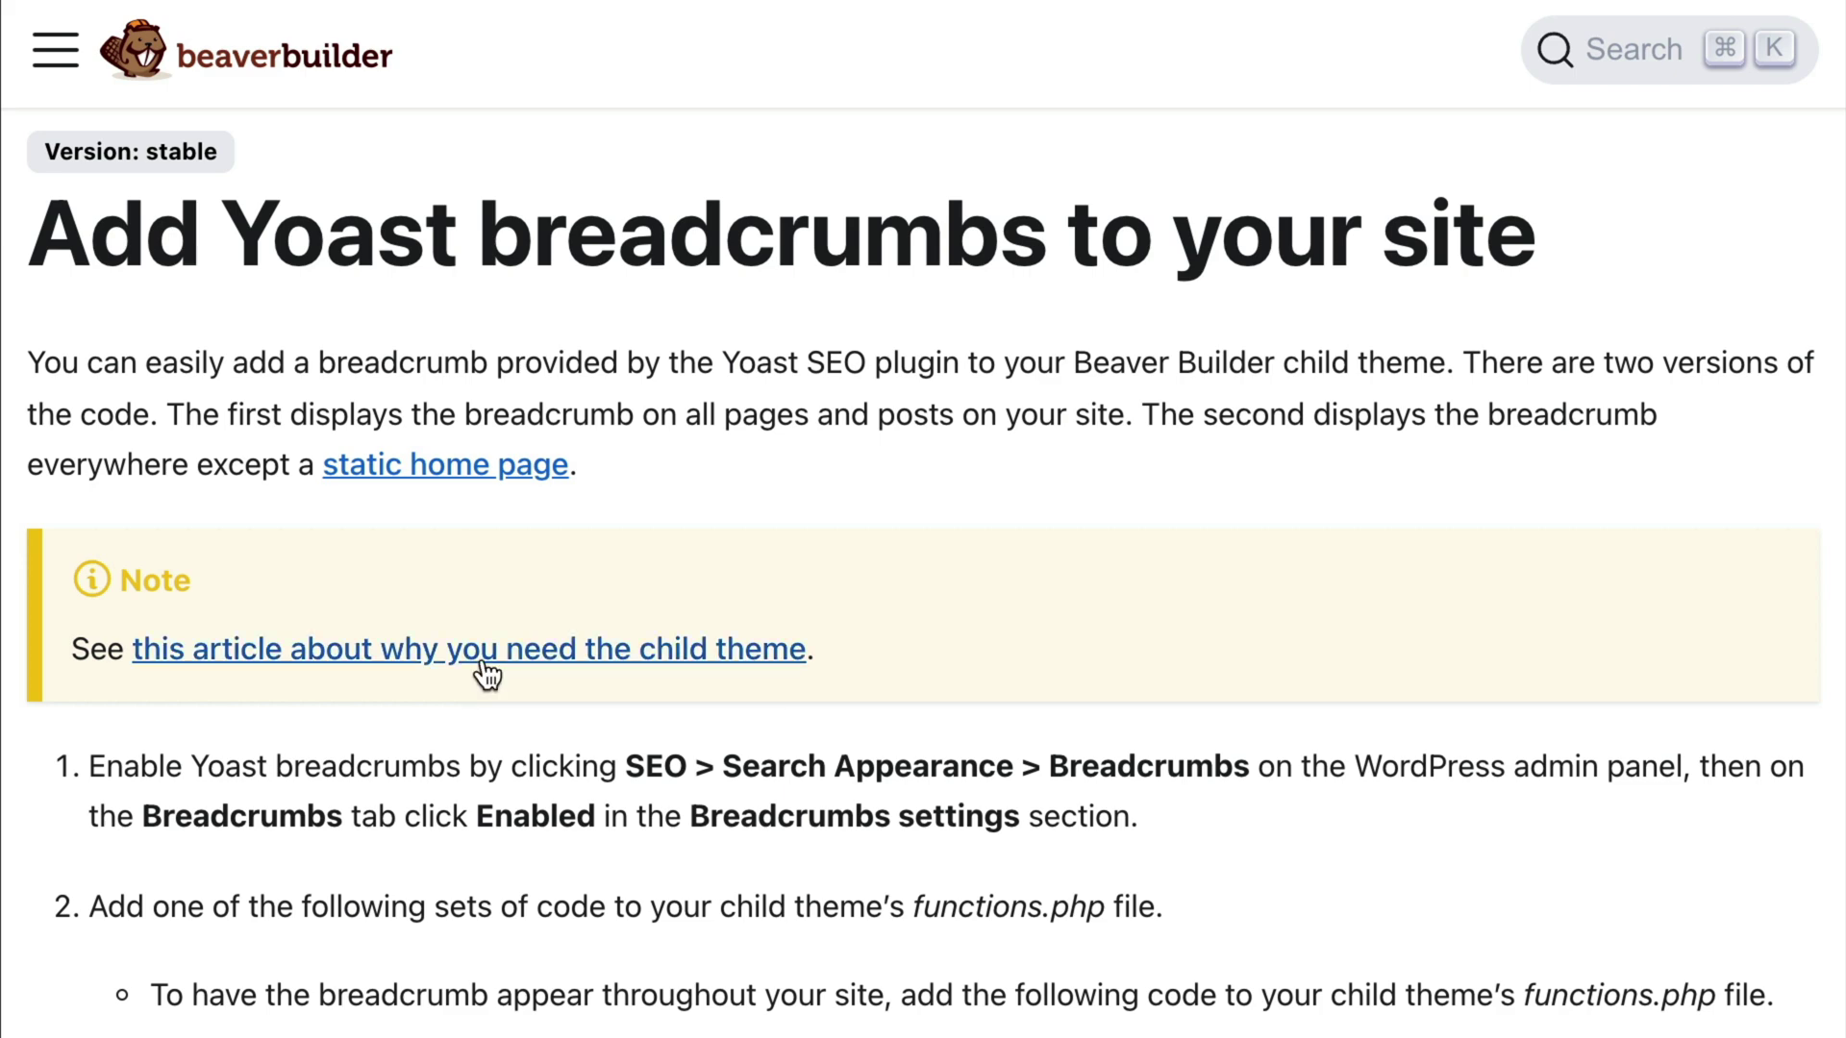
pyautogui.click(484, 670)
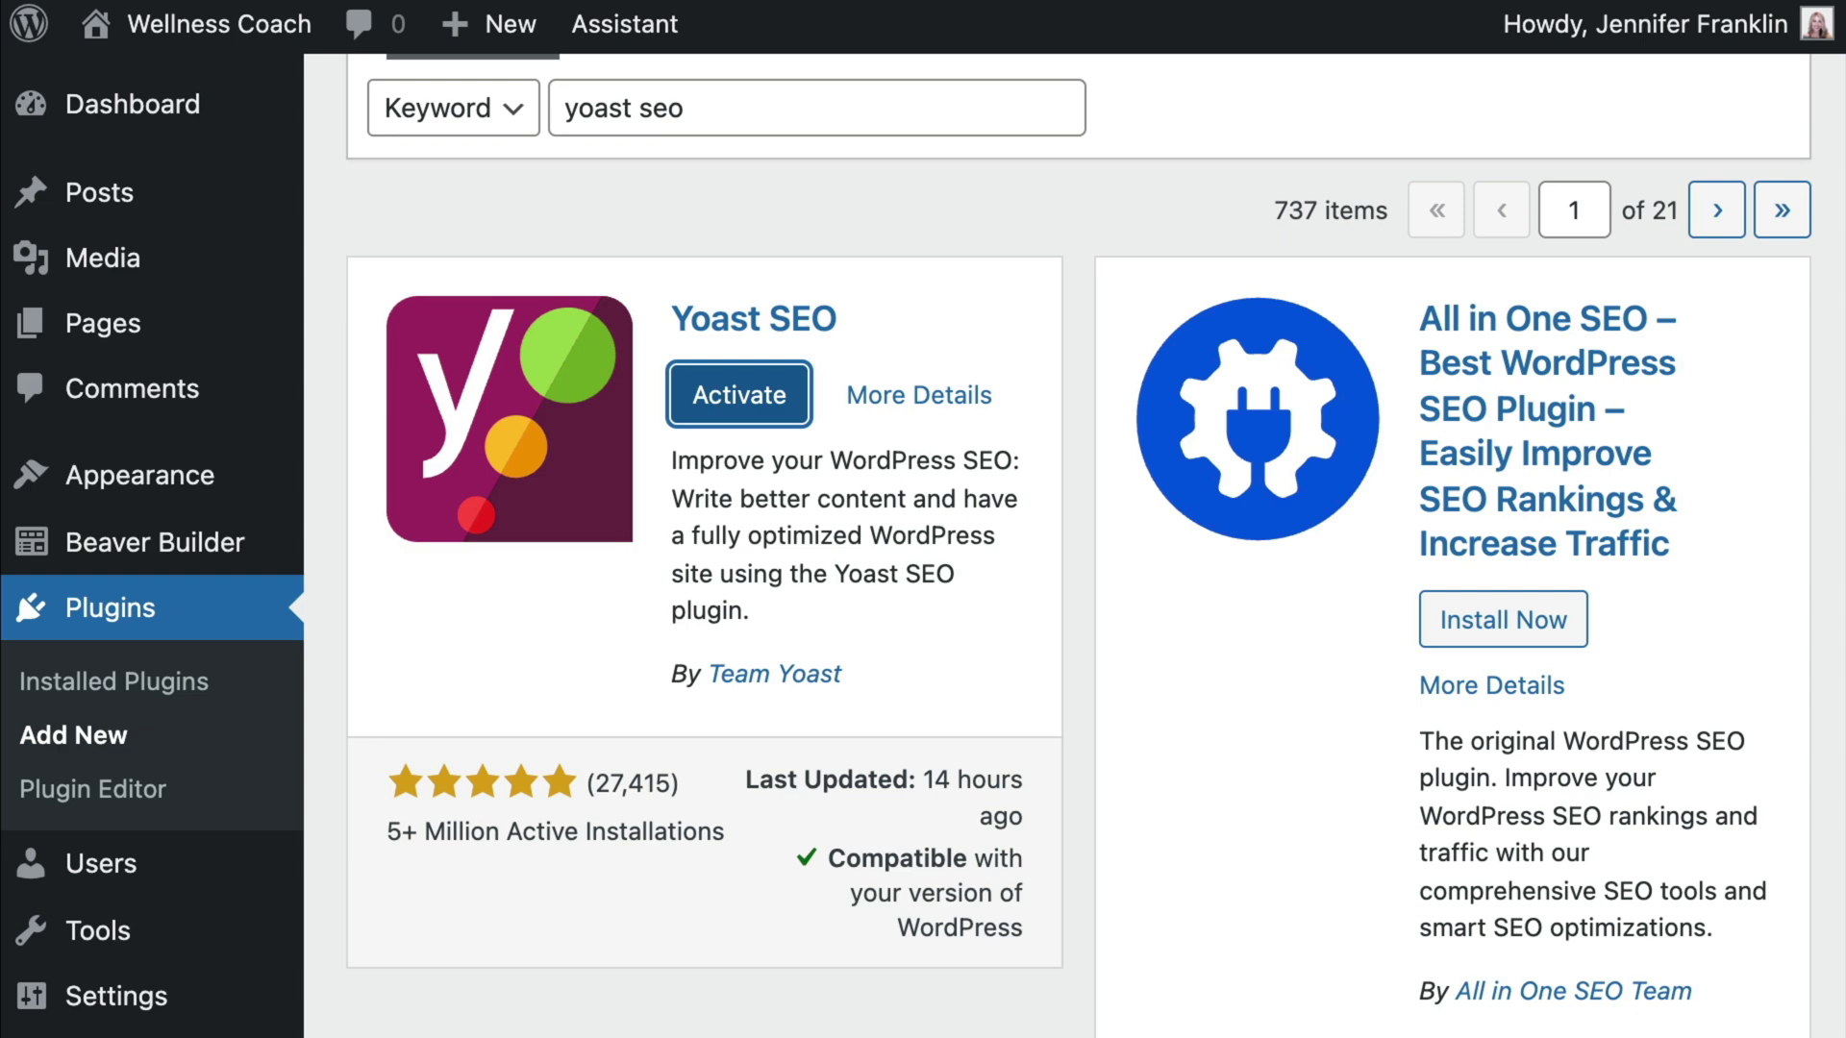
pyautogui.press('Return')
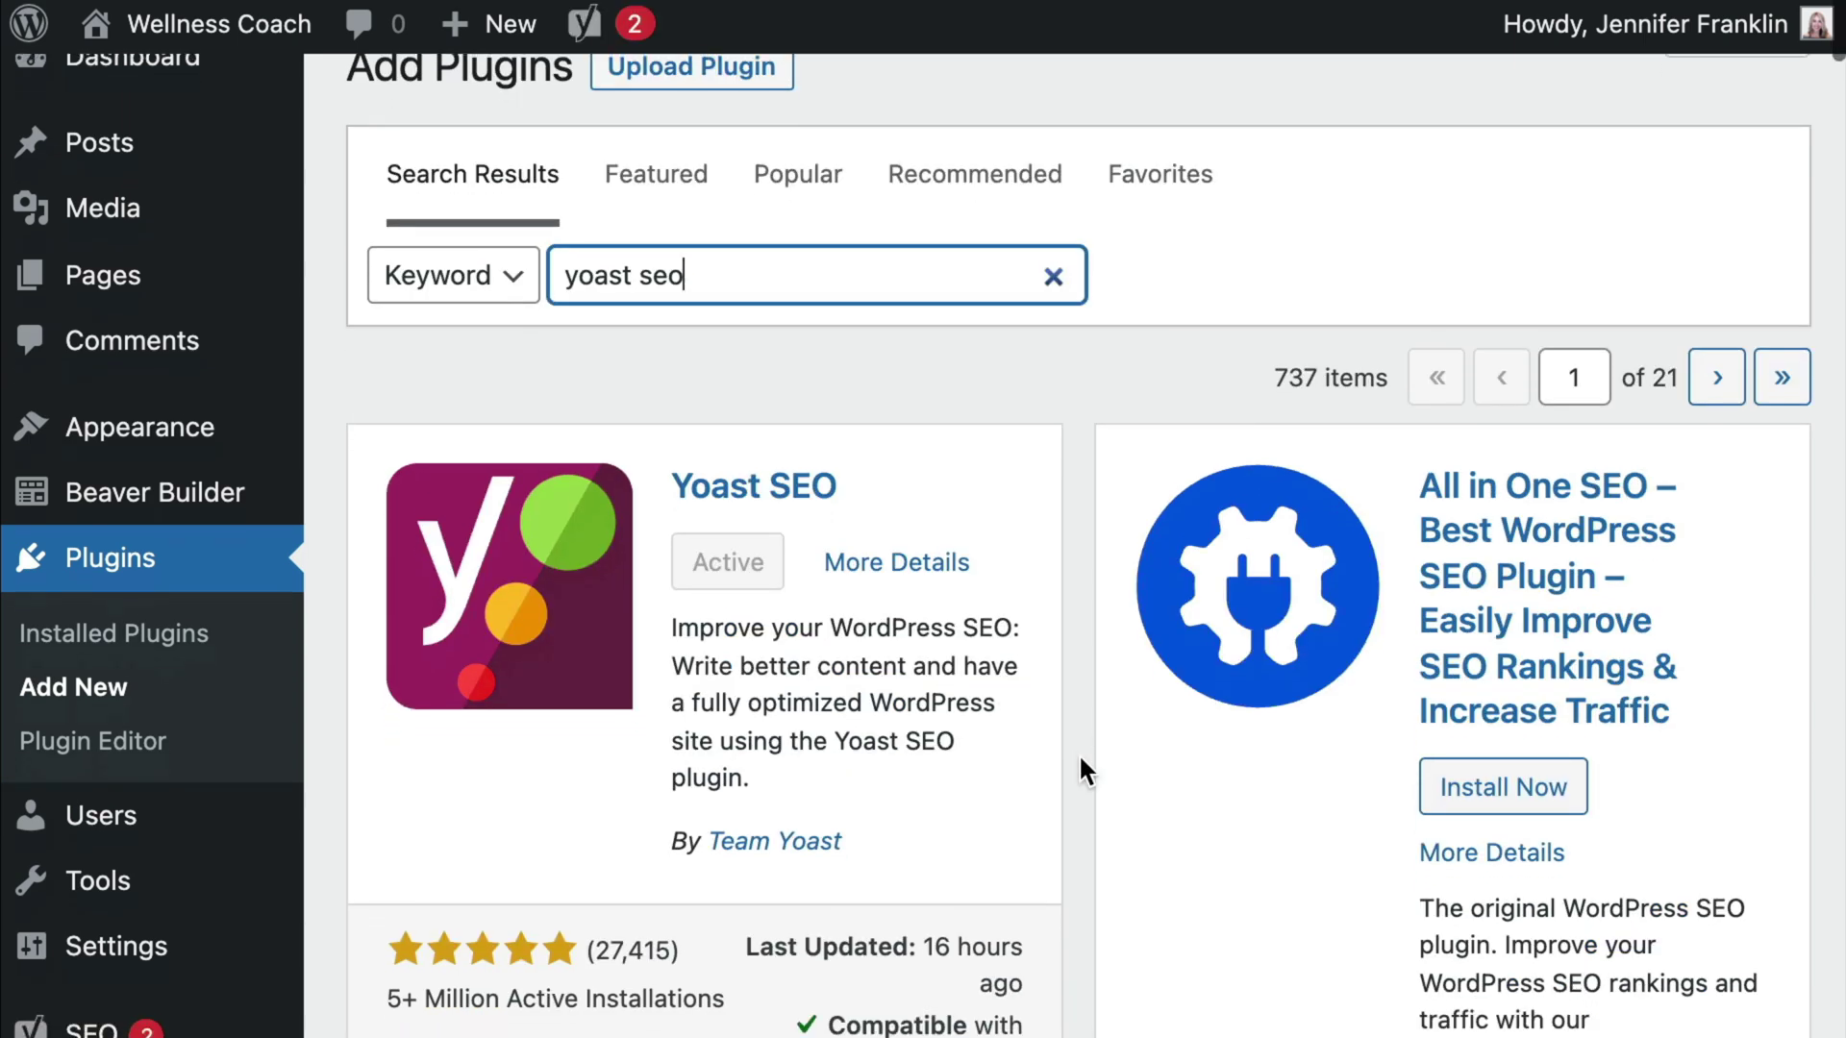
# From the SEO sidebar menu, open Yoast's general settings and then Search Appearance.
pyautogui.scroll(-4, 1079, 754)
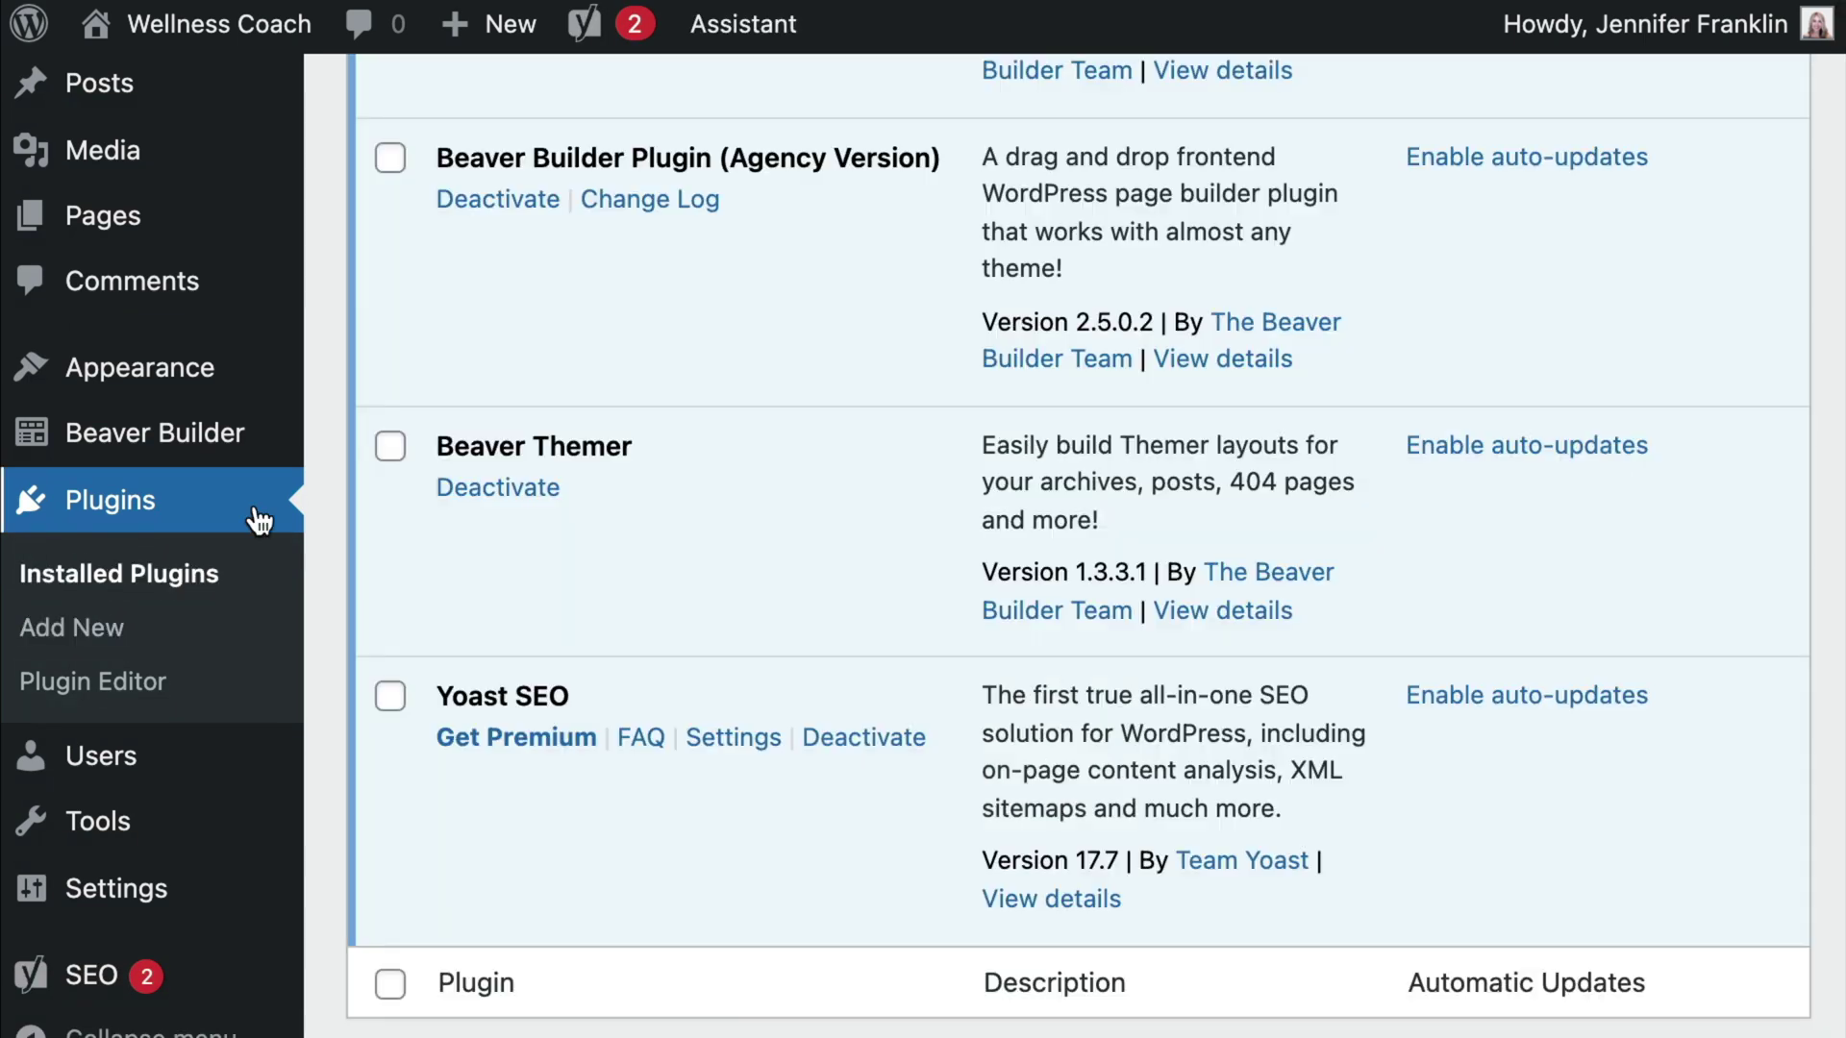
pyautogui.moveTo(246, 997)
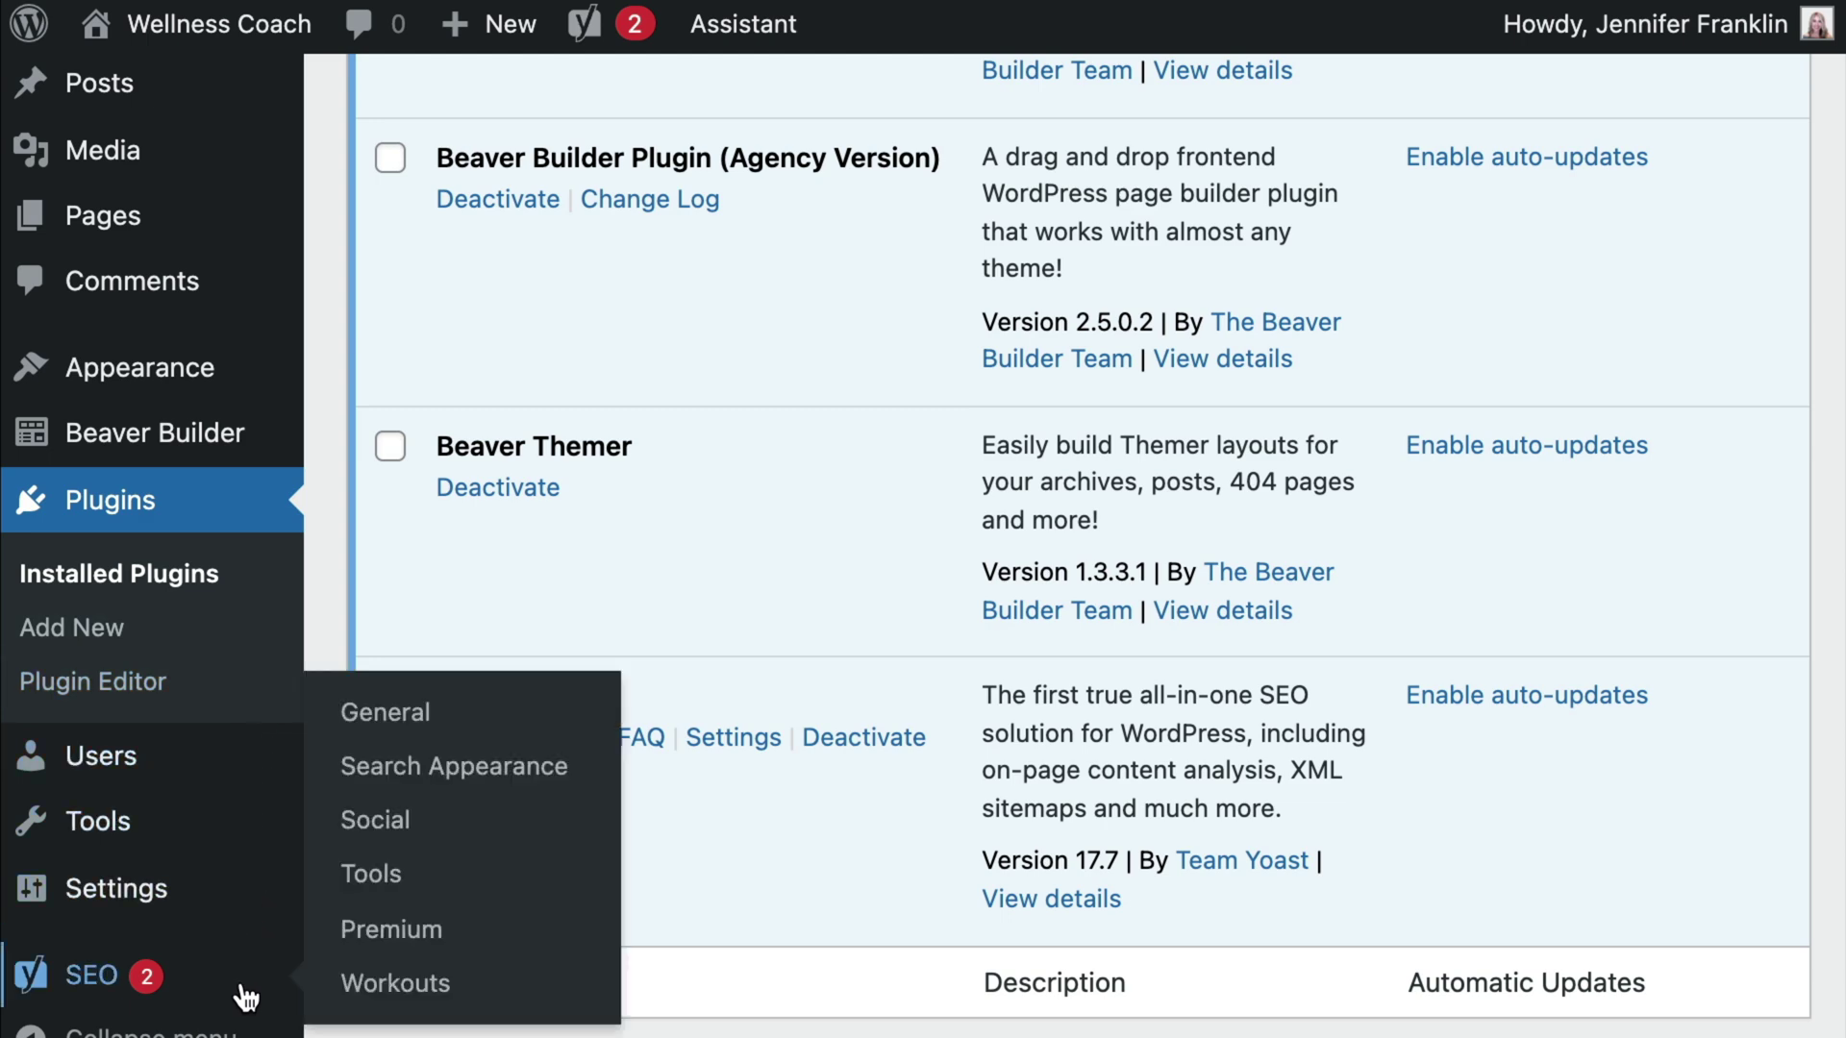
pyautogui.click(245, 997)
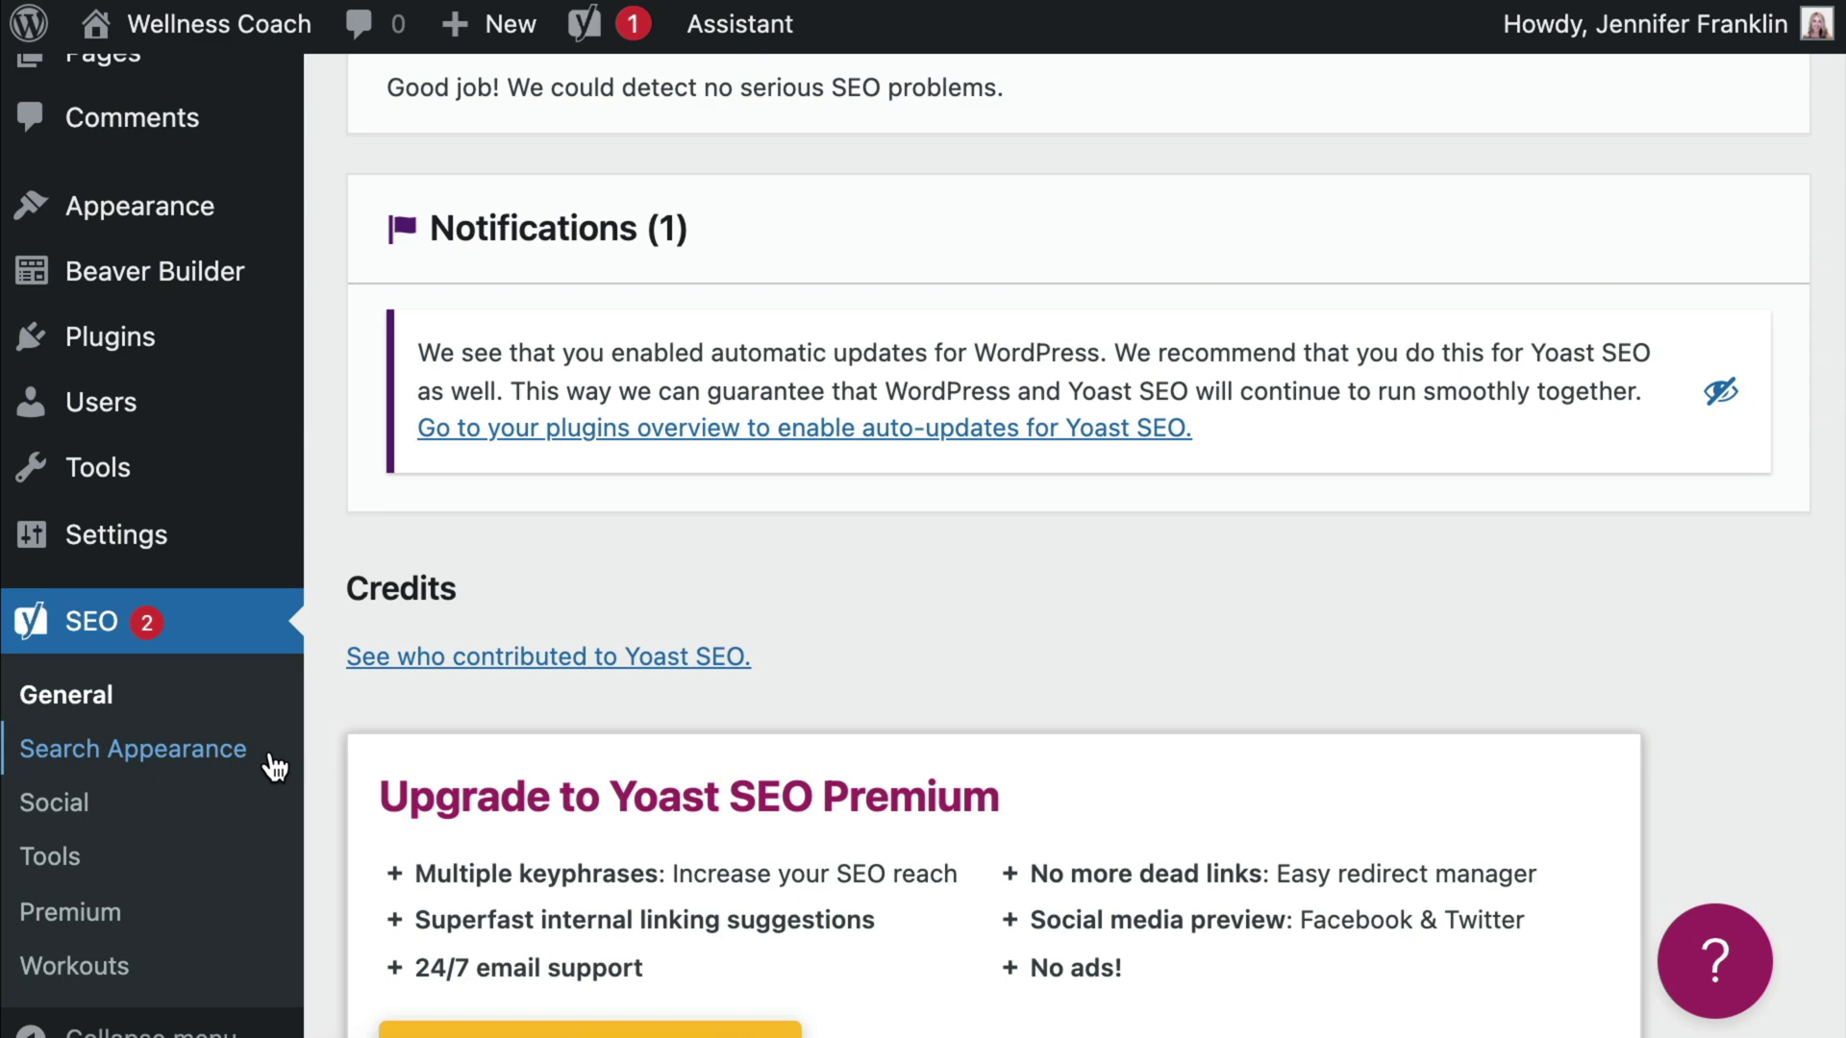
pyautogui.click(274, 767)
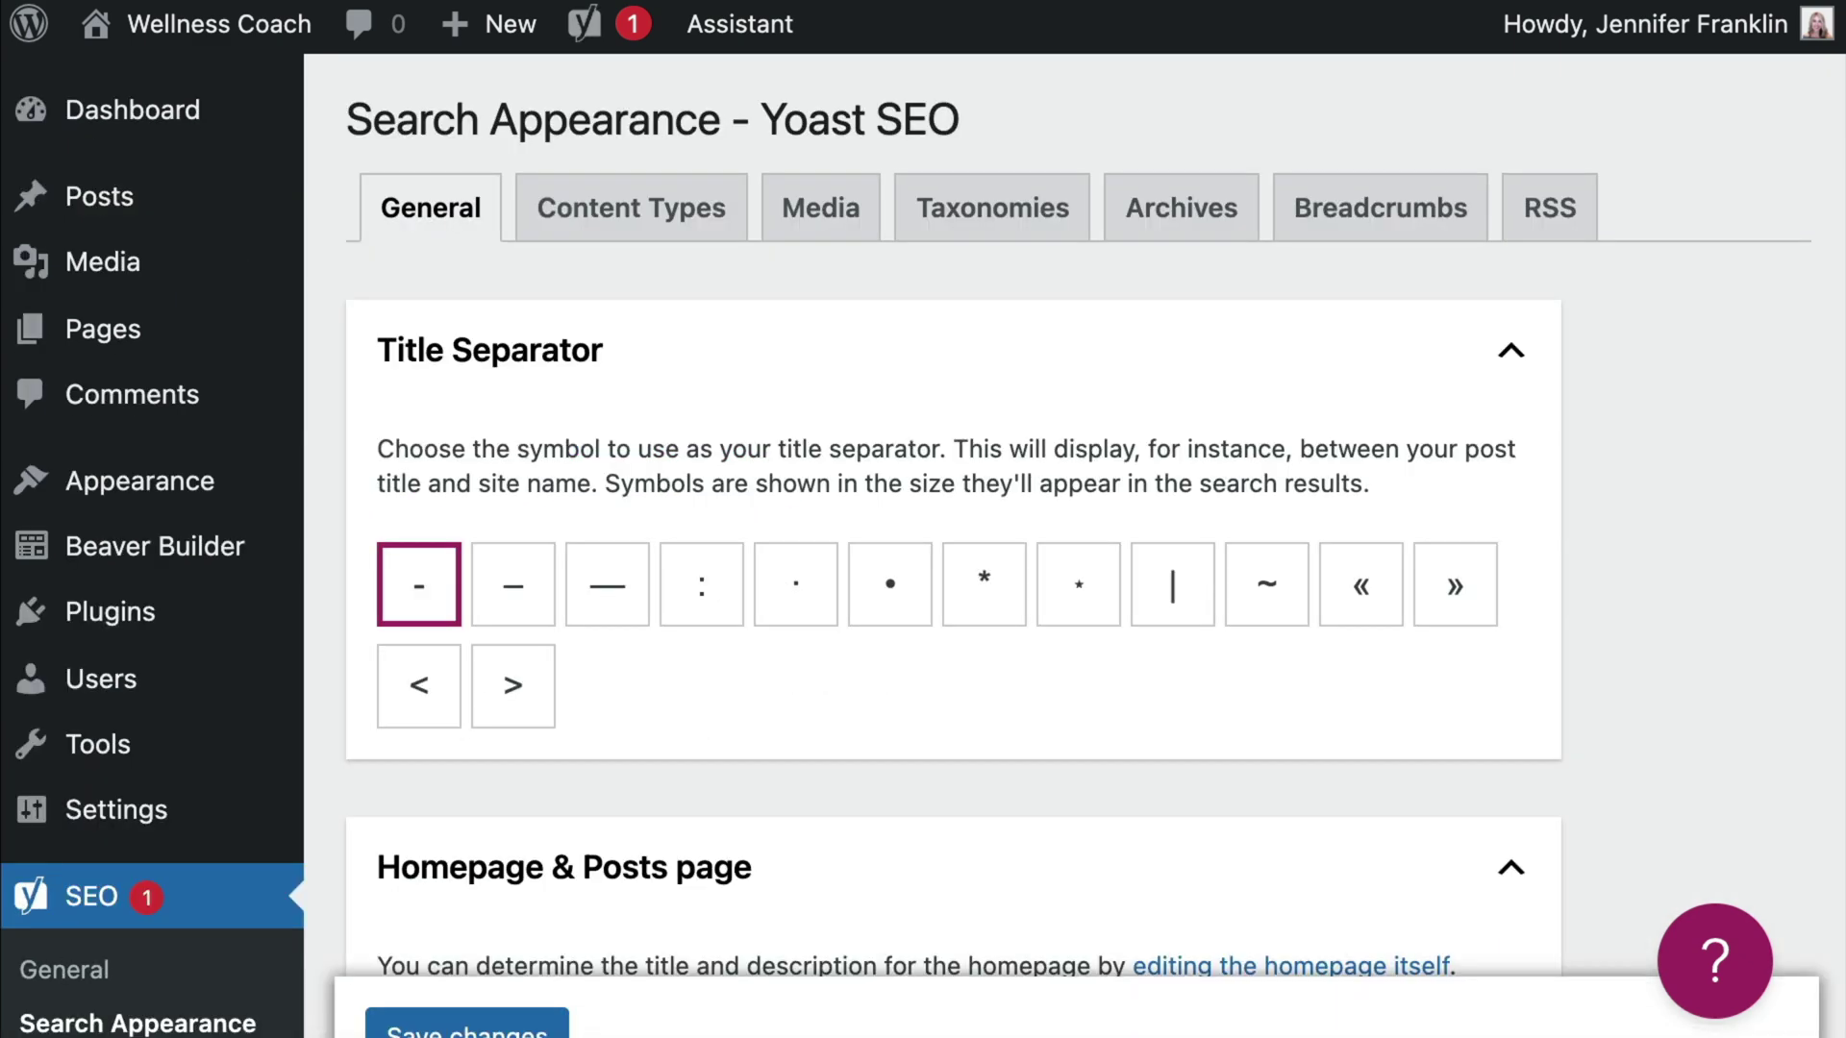
# On the Breadcrumbs tab, set 'Enable Breadcrumbs for your theme' to Enabled and save changes.
pyautogui.click(1454, 248)
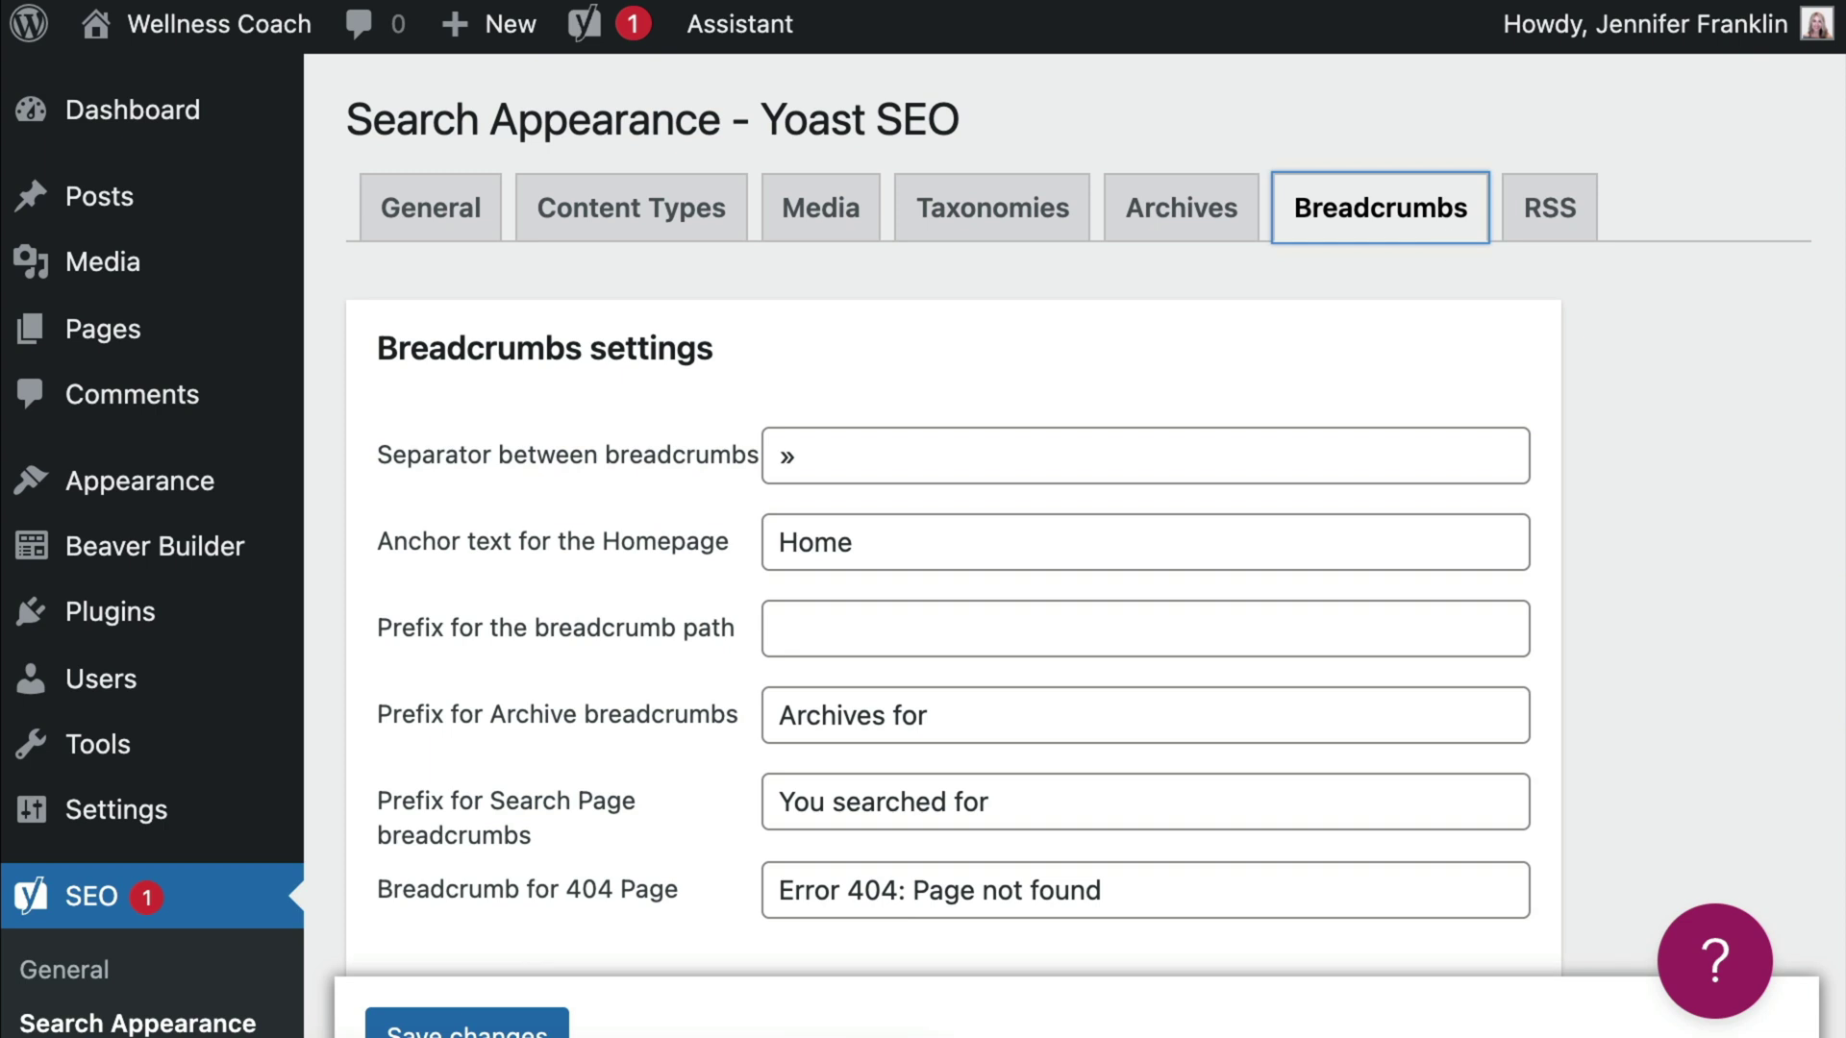
pyautogui.scroll(-10, 923, 519)
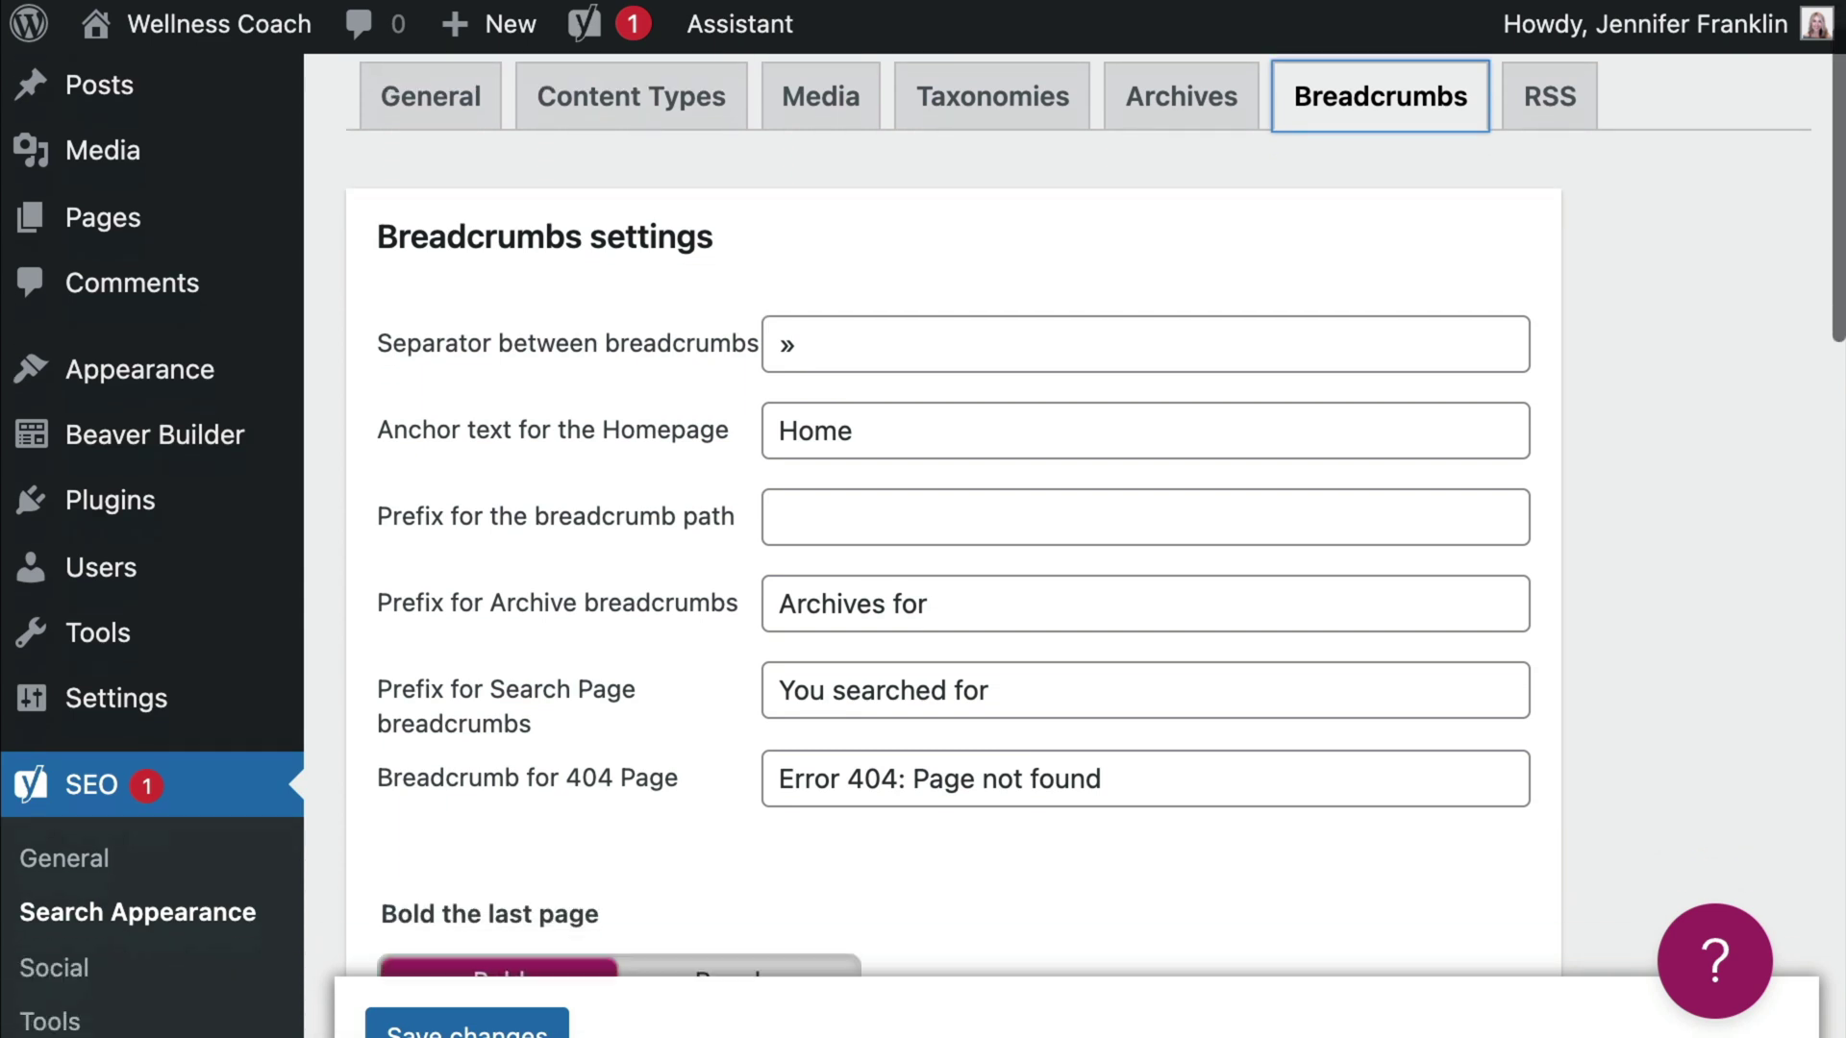
pyautogui.scroll(-7, 923, 519)
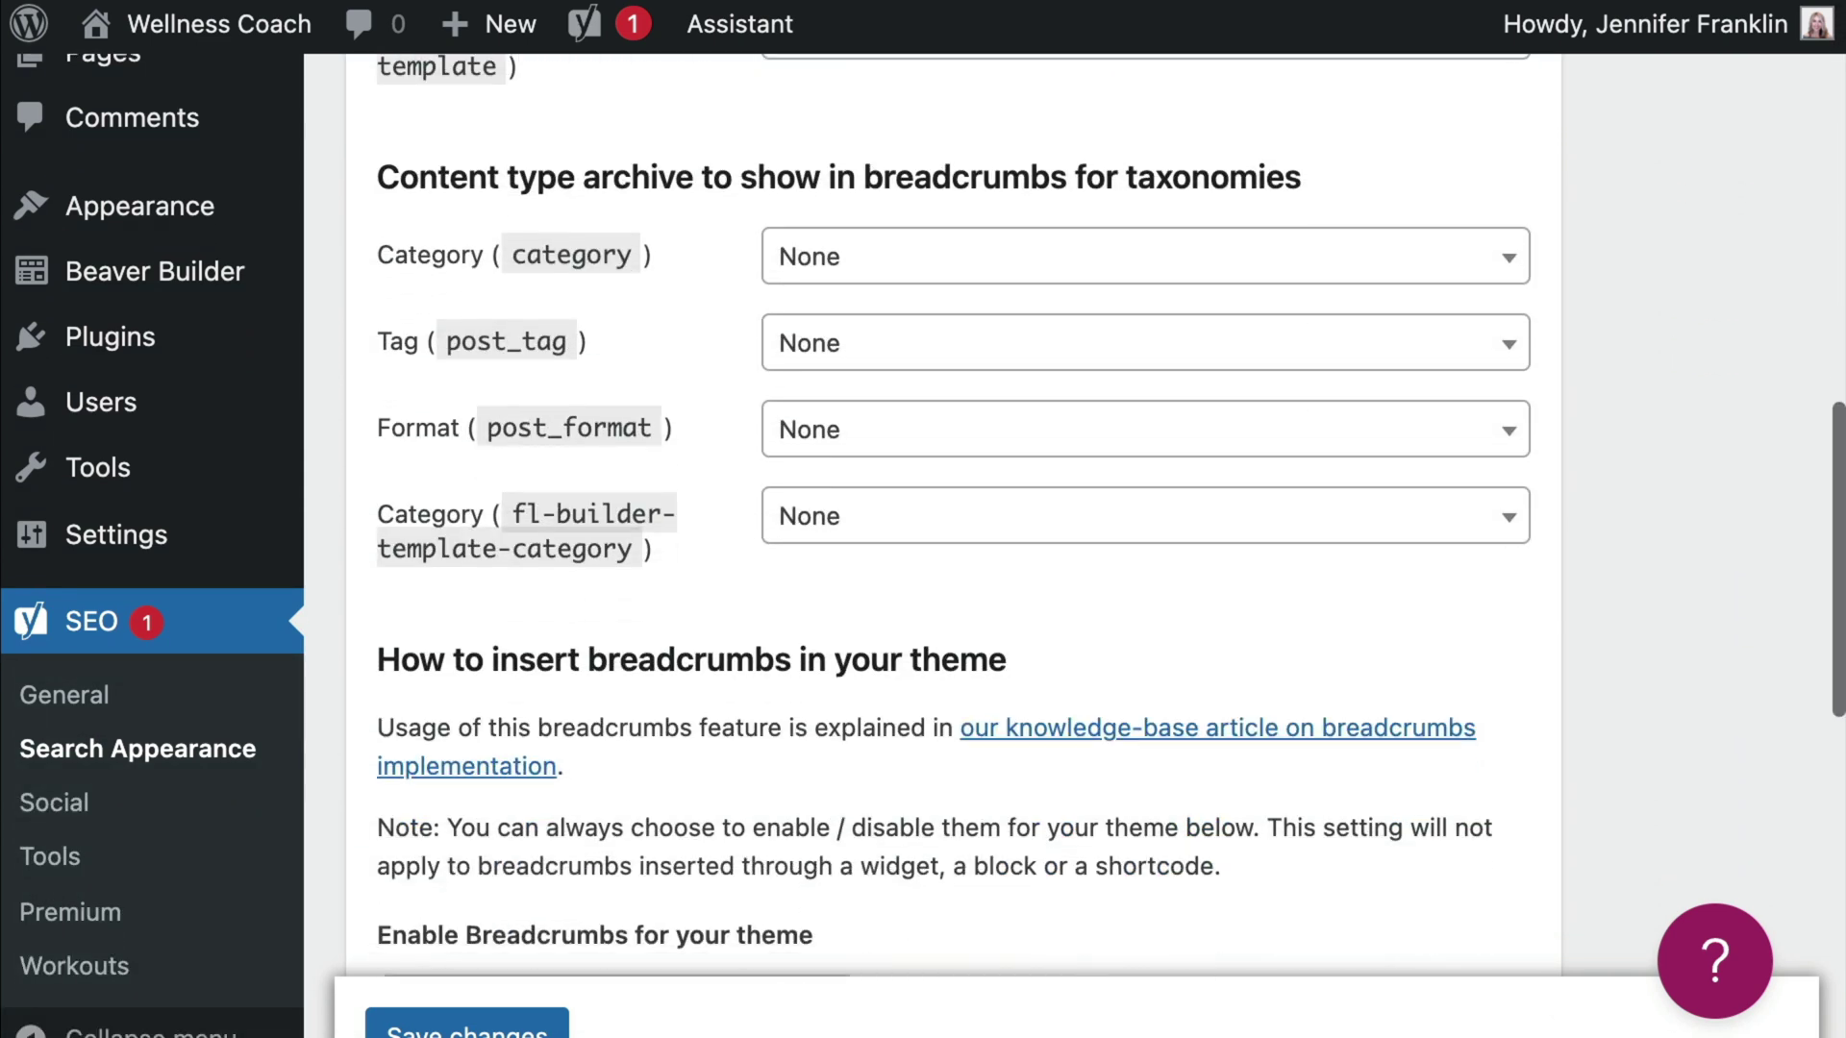
pyautogui.click(582, 711)
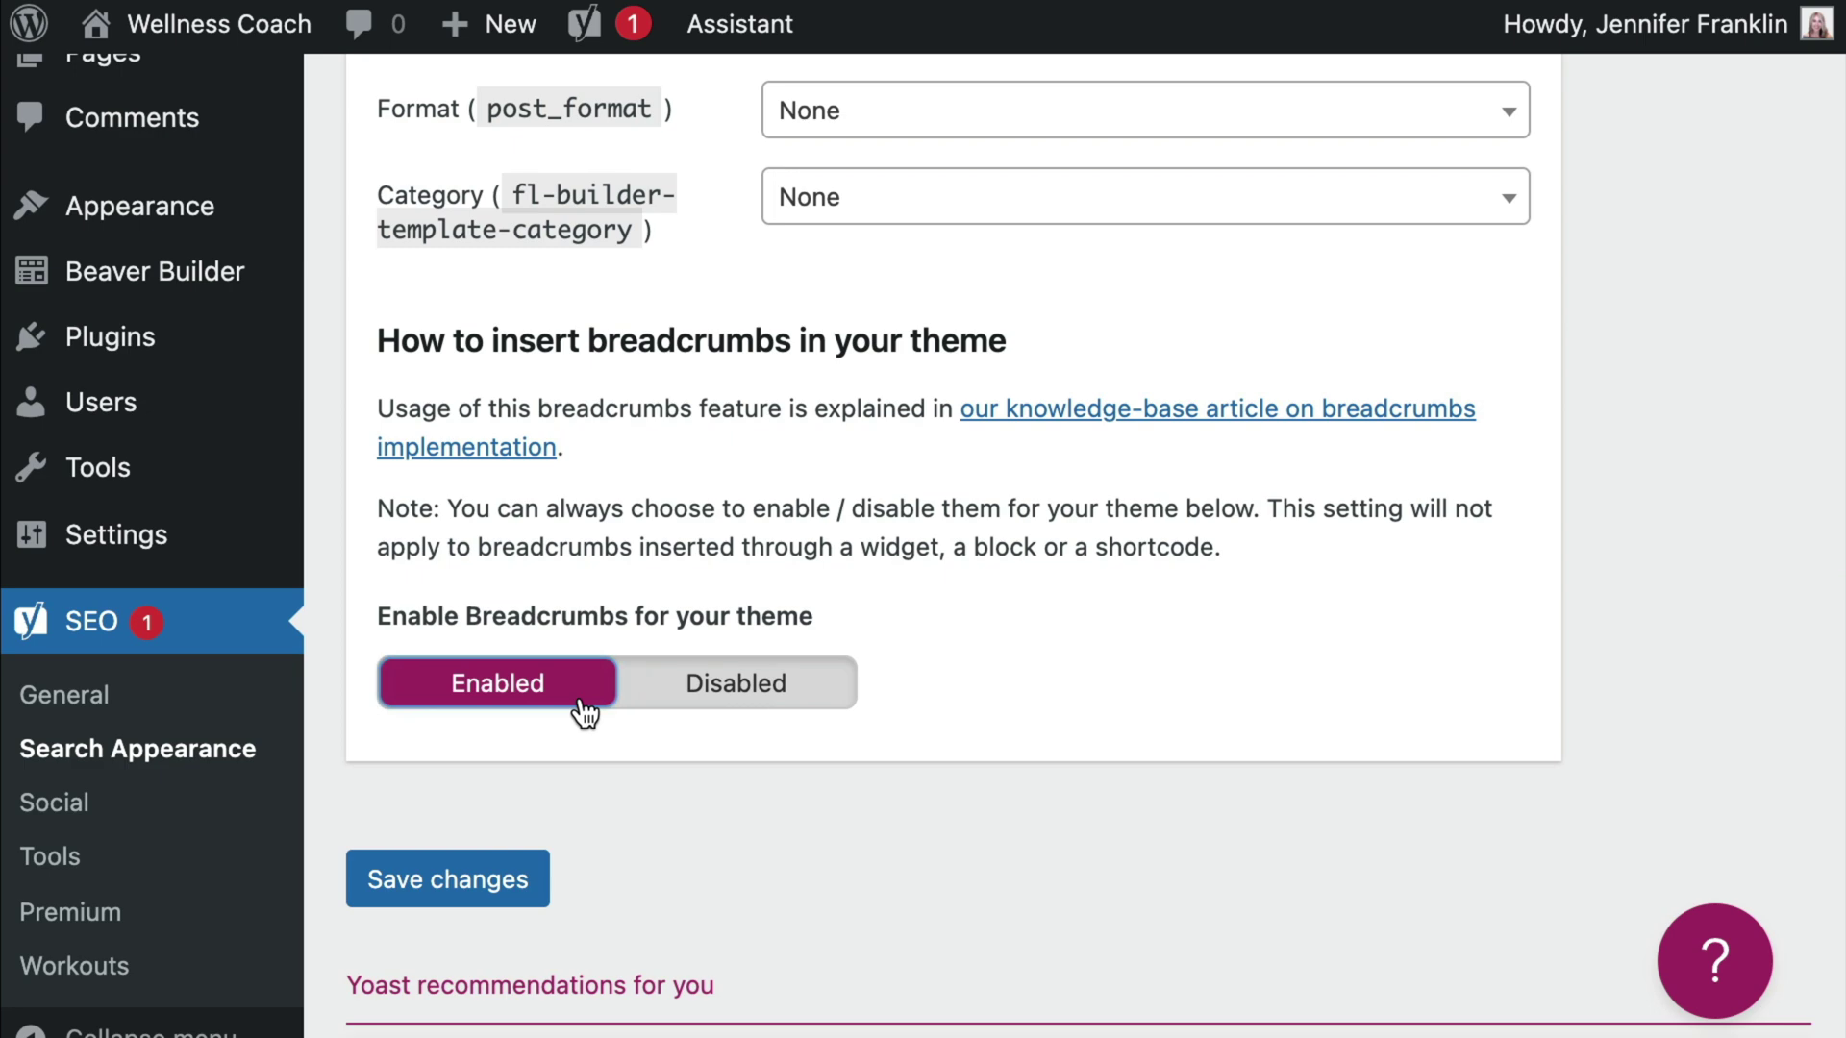
pyautogui.scroll(-5, 583, 769)
pyautogui.click(465, 995)
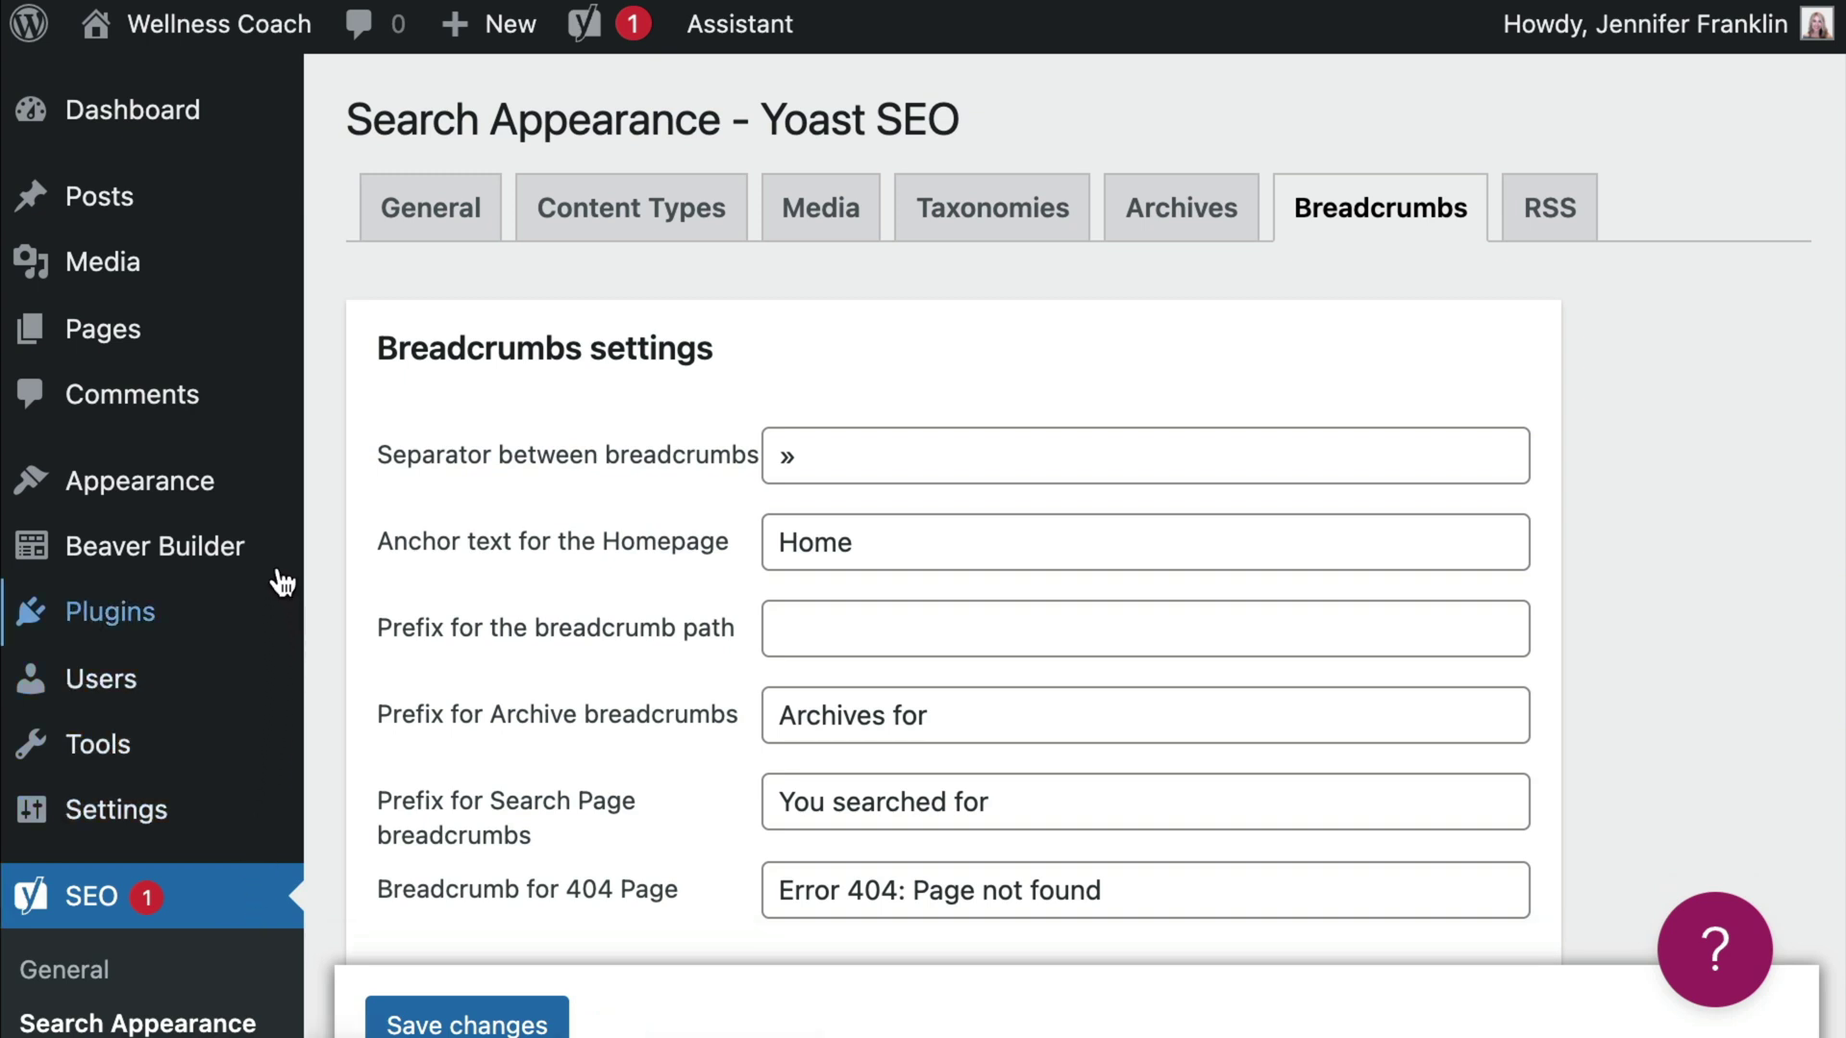
pyautogui.moveTo(264, 496)
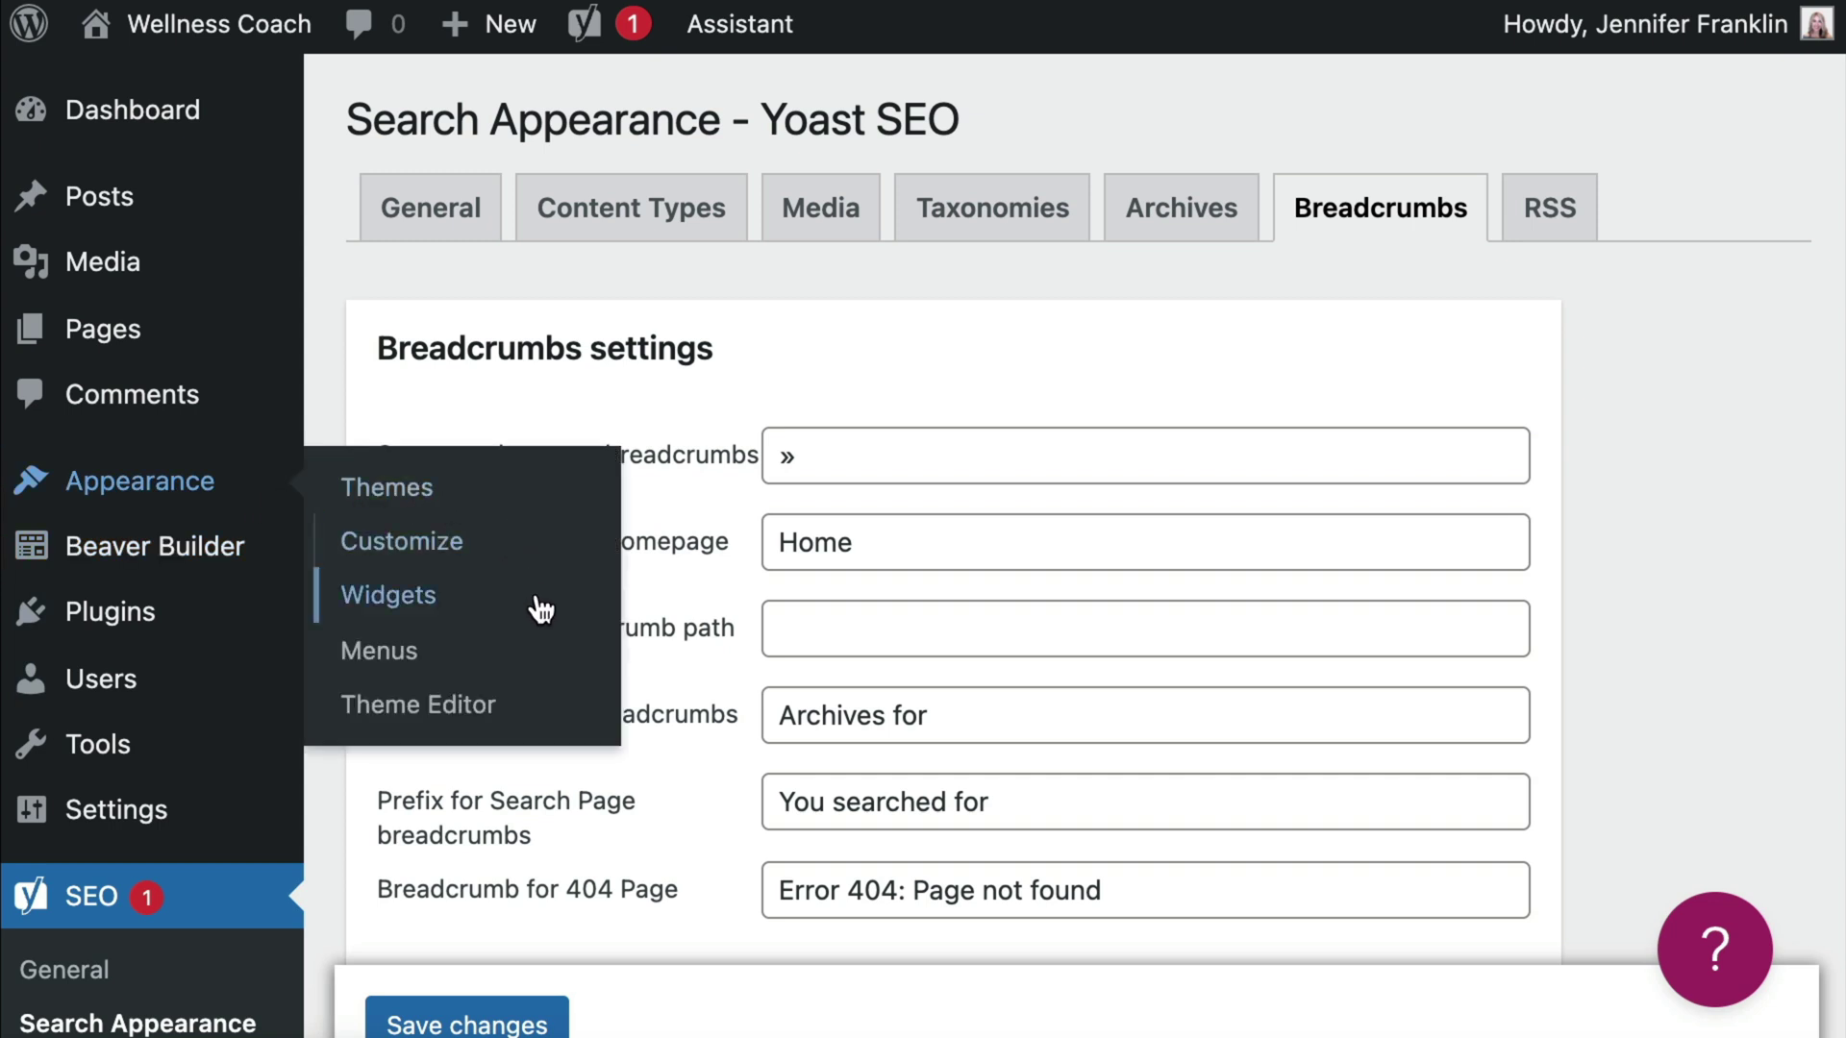
# In the Theme Editor, paste the yoast_breadcrumb function and add_action into Beaver Builder Child's functions.php.
pyautogui.click(575, 721)
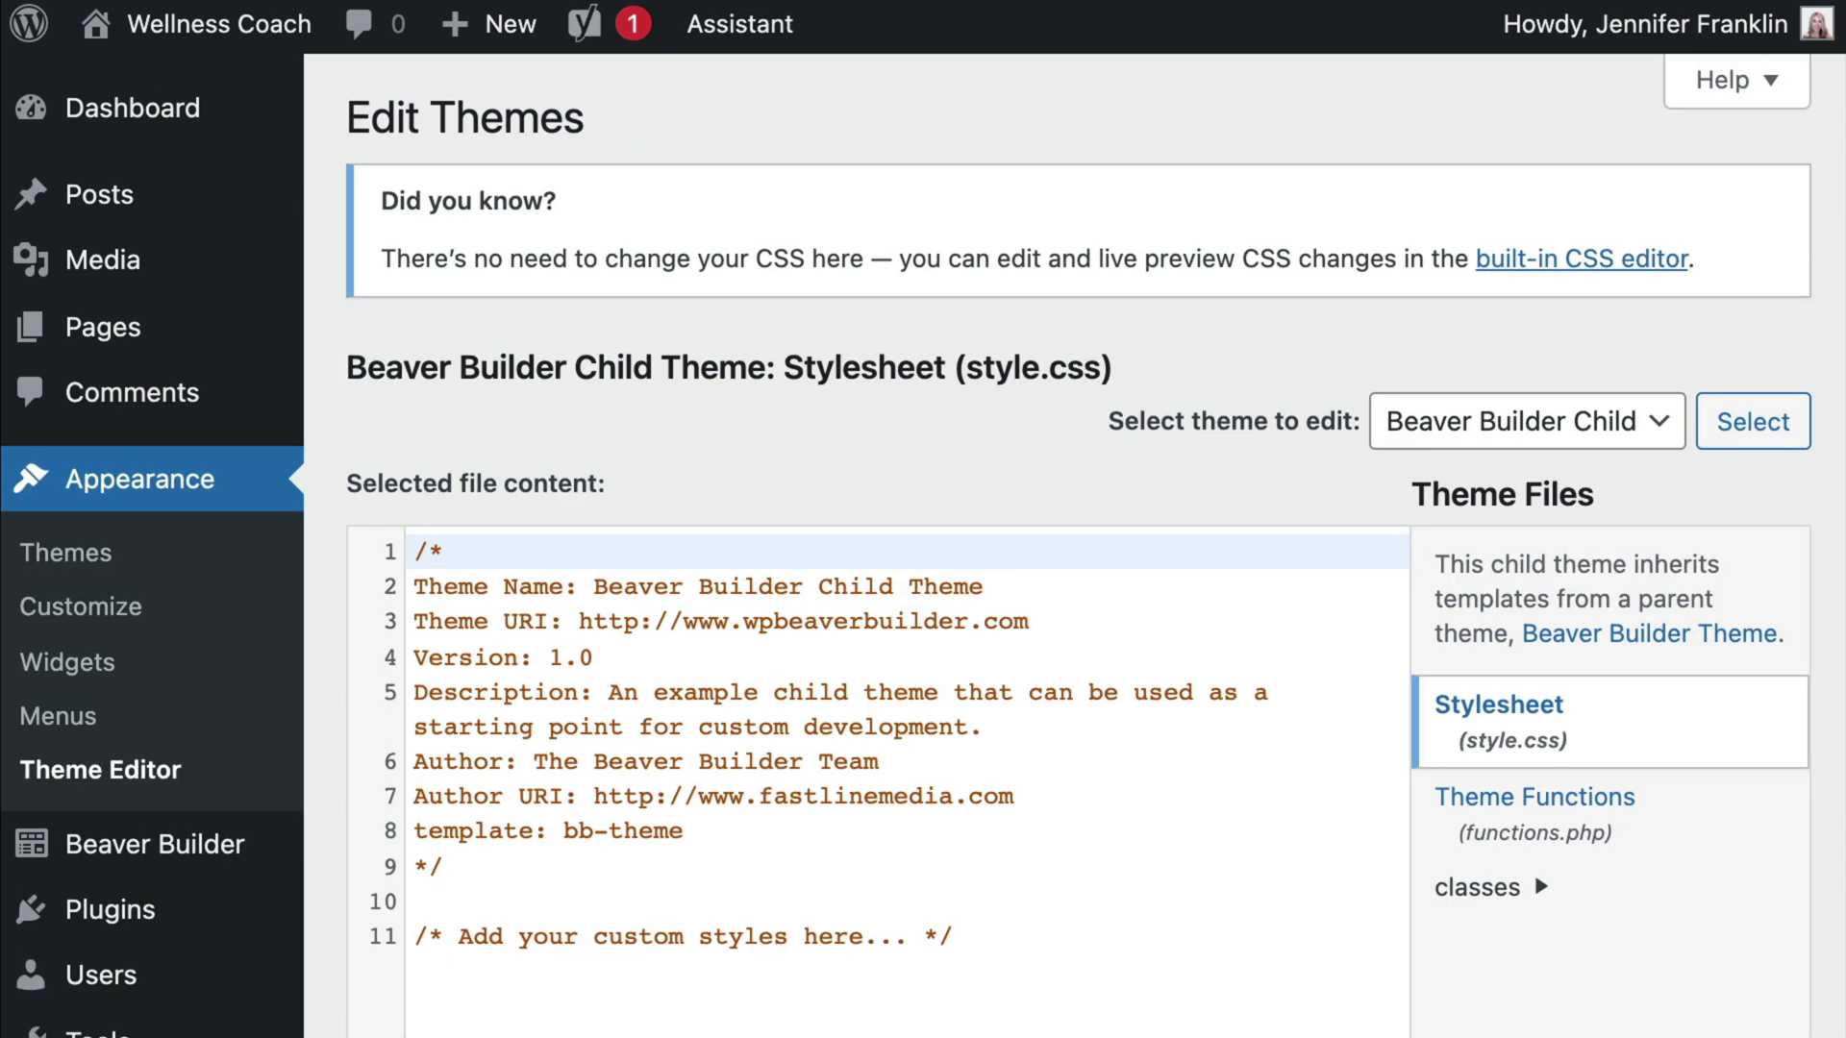
pyautogui.scroll(-3, 923, 539)
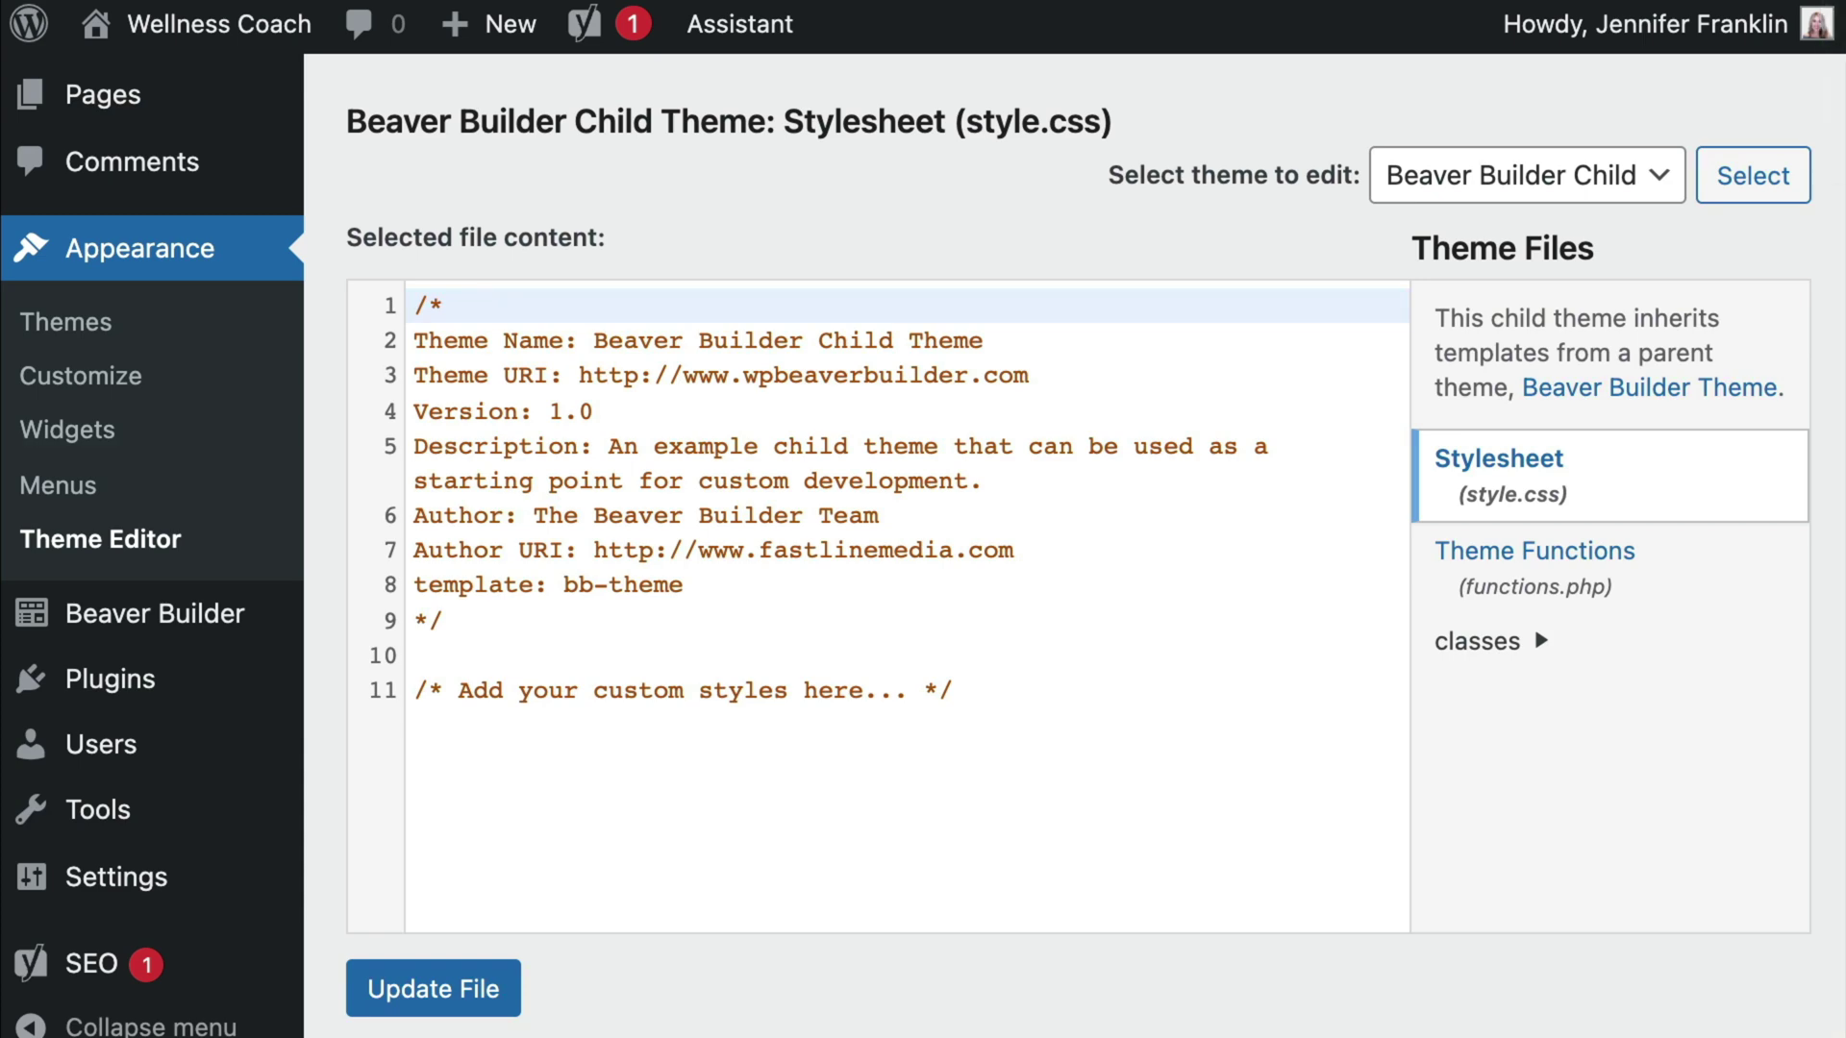
pyautogui.click(1527, 175)
pyautogui.click(1578, 173)
pyautogui.click(1788, 192)
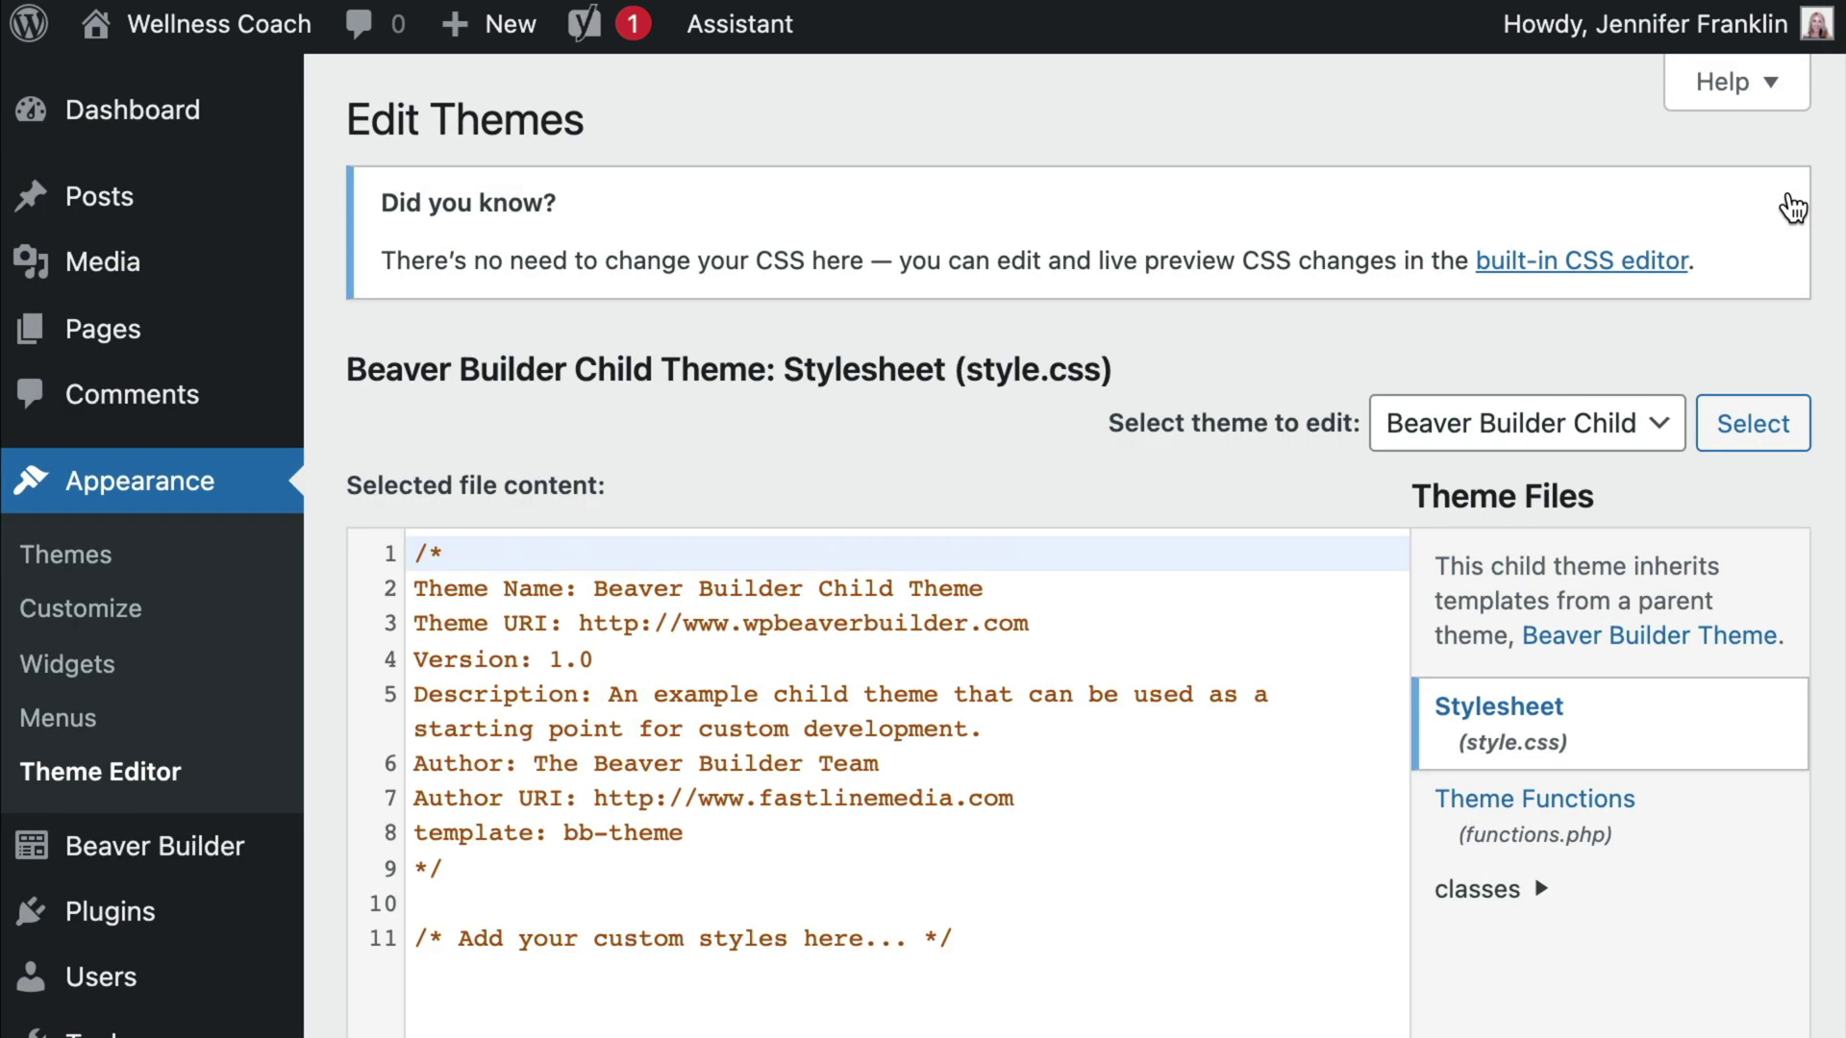
pyautogui.scroll(-3, 1790, 206)
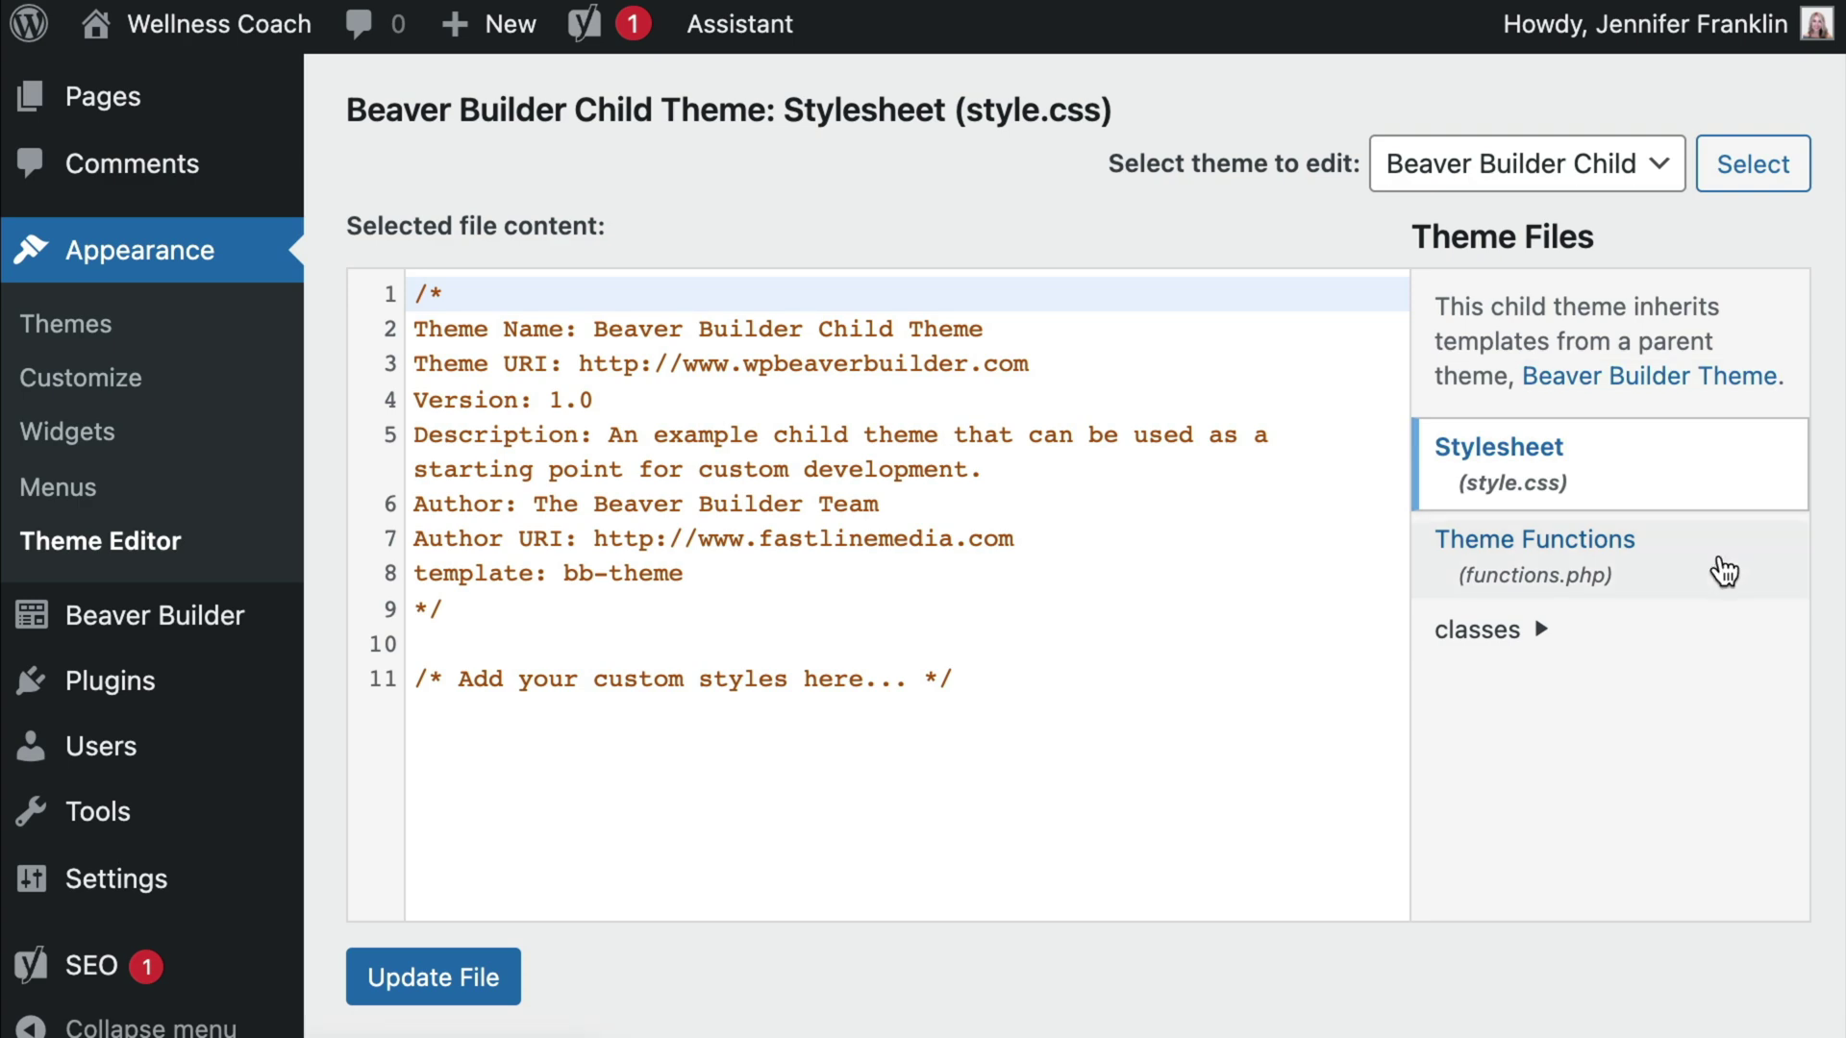
pyautogui.click(1607, 572)
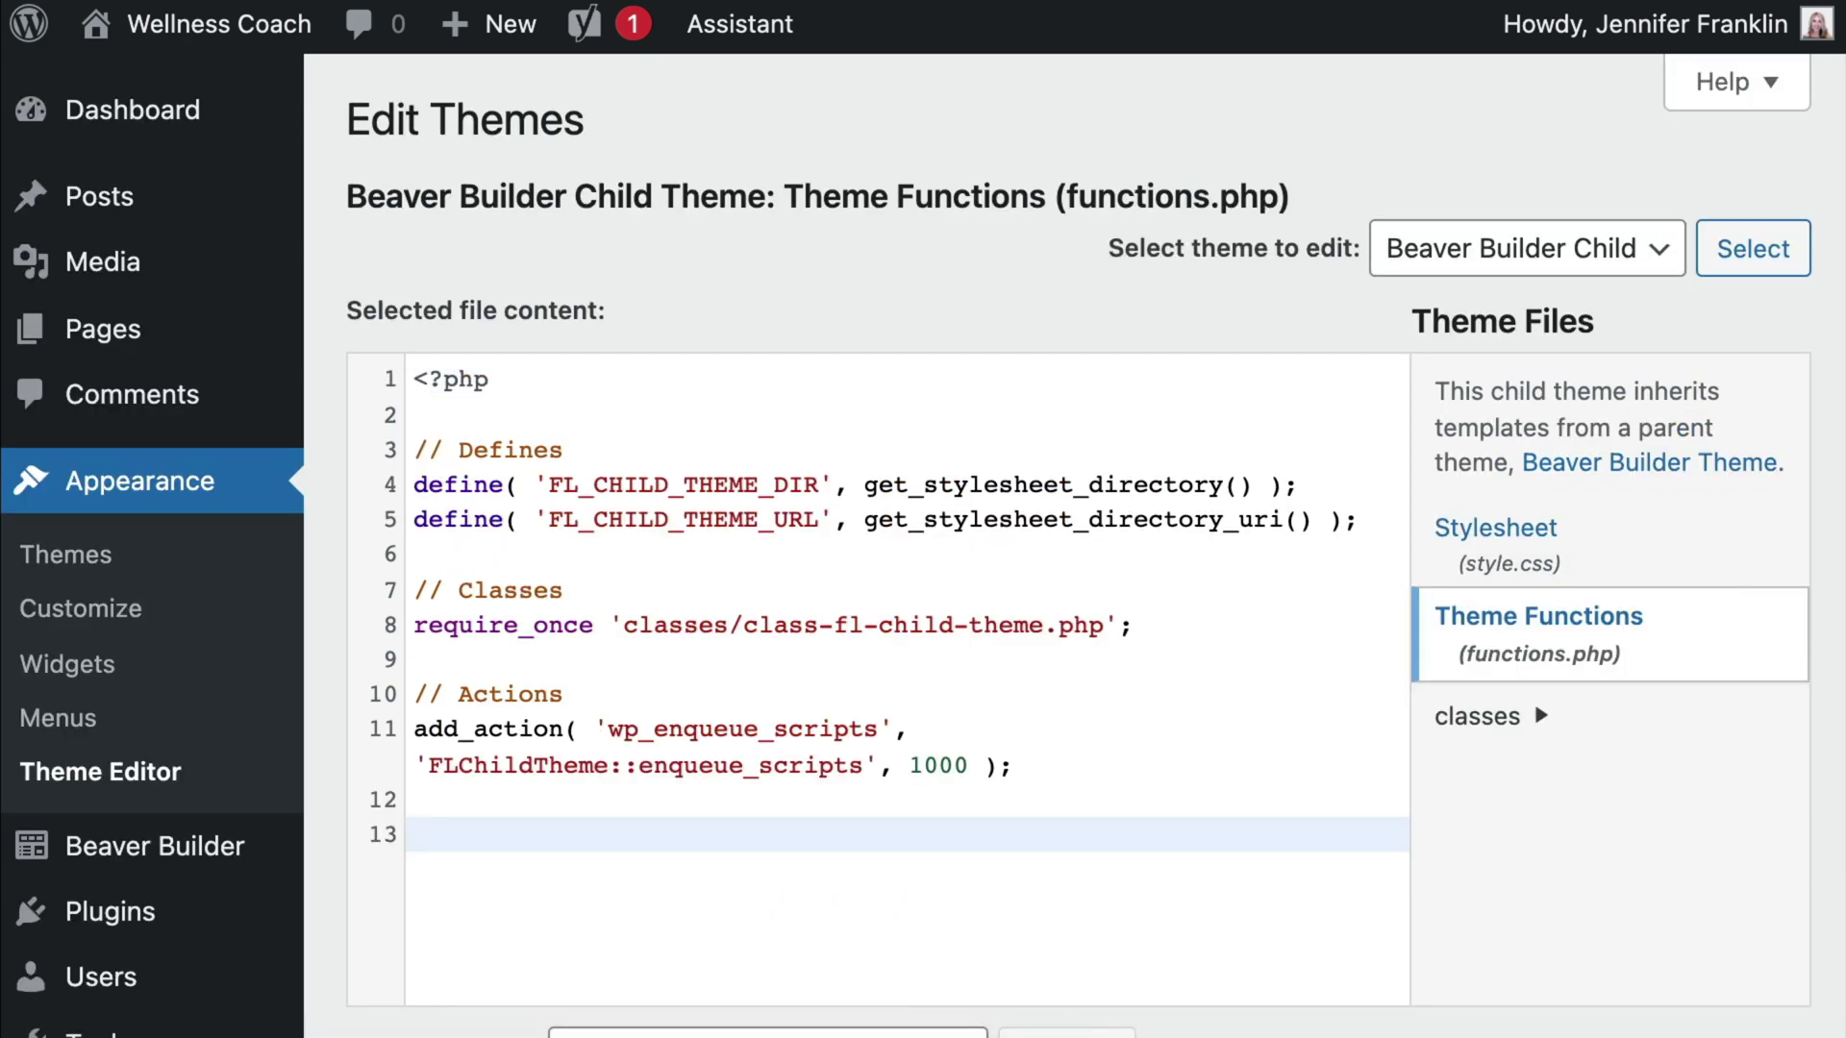
pyautogui.write('function bbtheme_yoast_breadcrumbs() {    if ( function_exists(\'yoast_breadcrumb\') && ! is_front_page() ) {     yoast_breadcrumb(\'<div class="container"><p id="breadcrumbs">\',\'</p></div>\');   }  } add_action( \'fl_content_open\', \'bbtheme_yoast_breadcrumbs\' );')
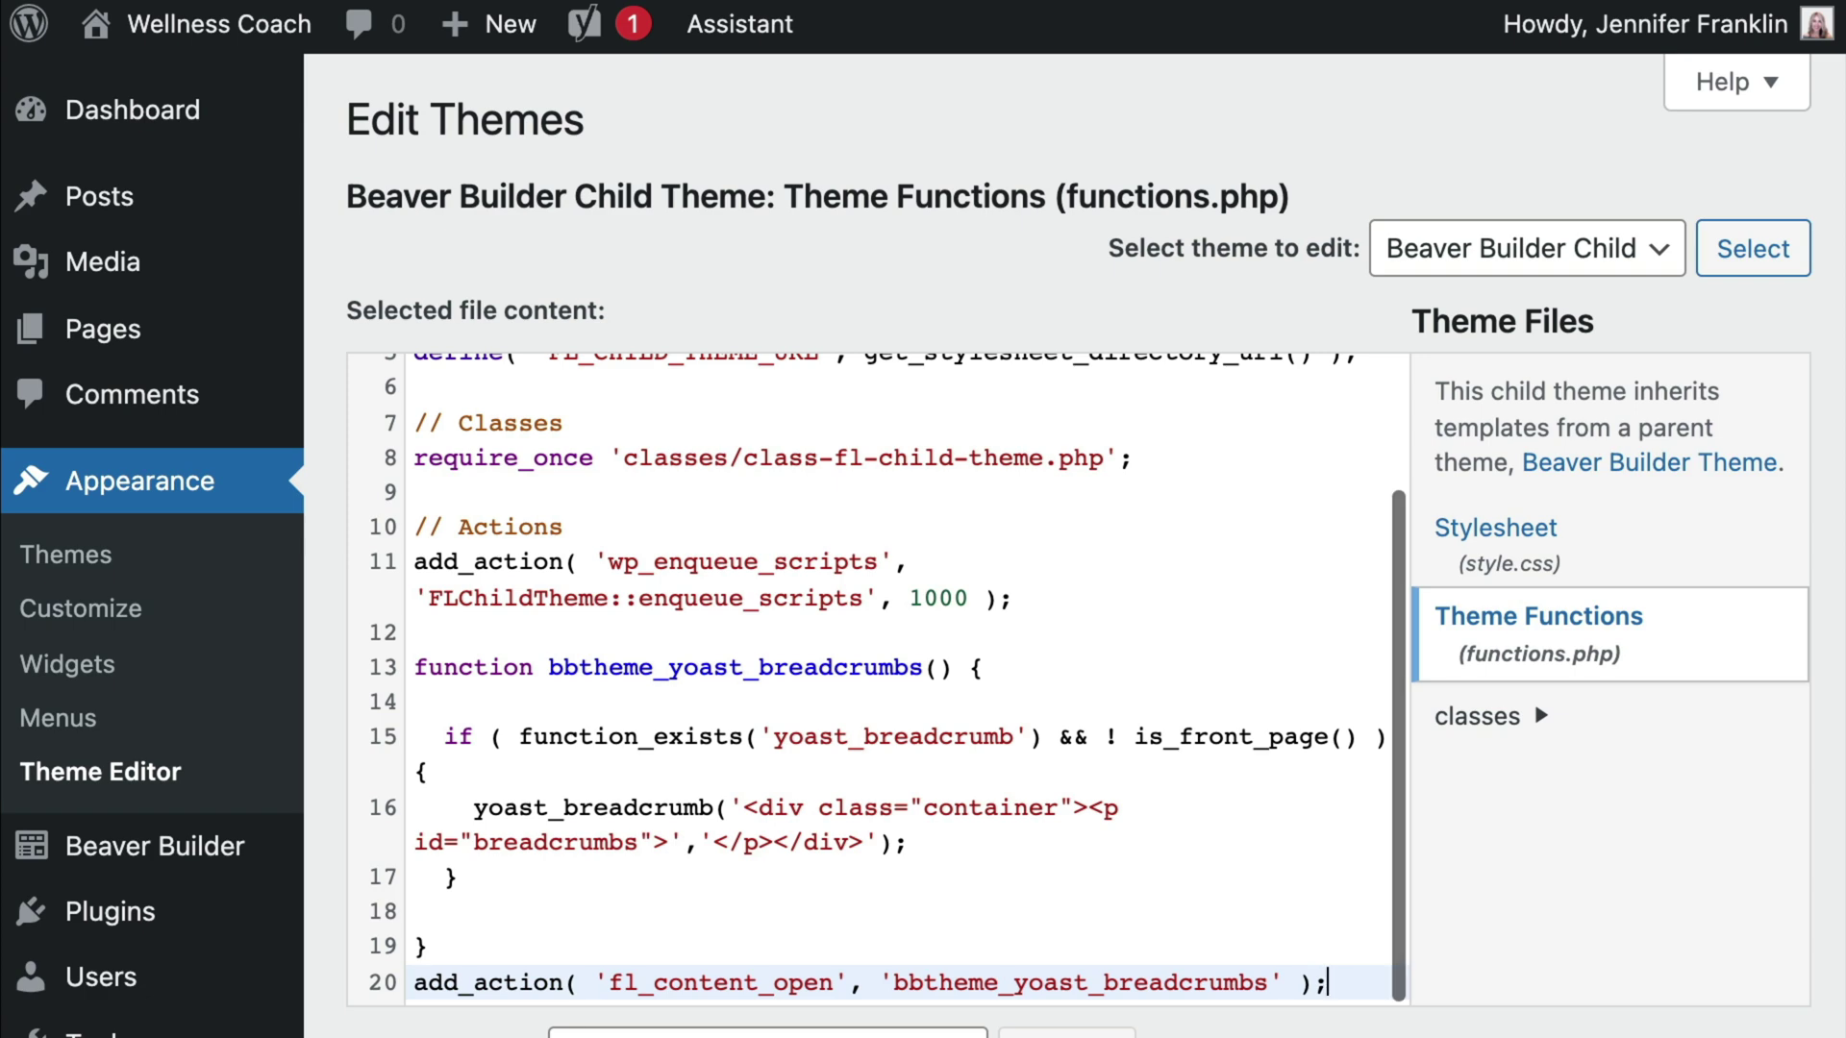
pyautogui.scroll(-3, 923, 577)
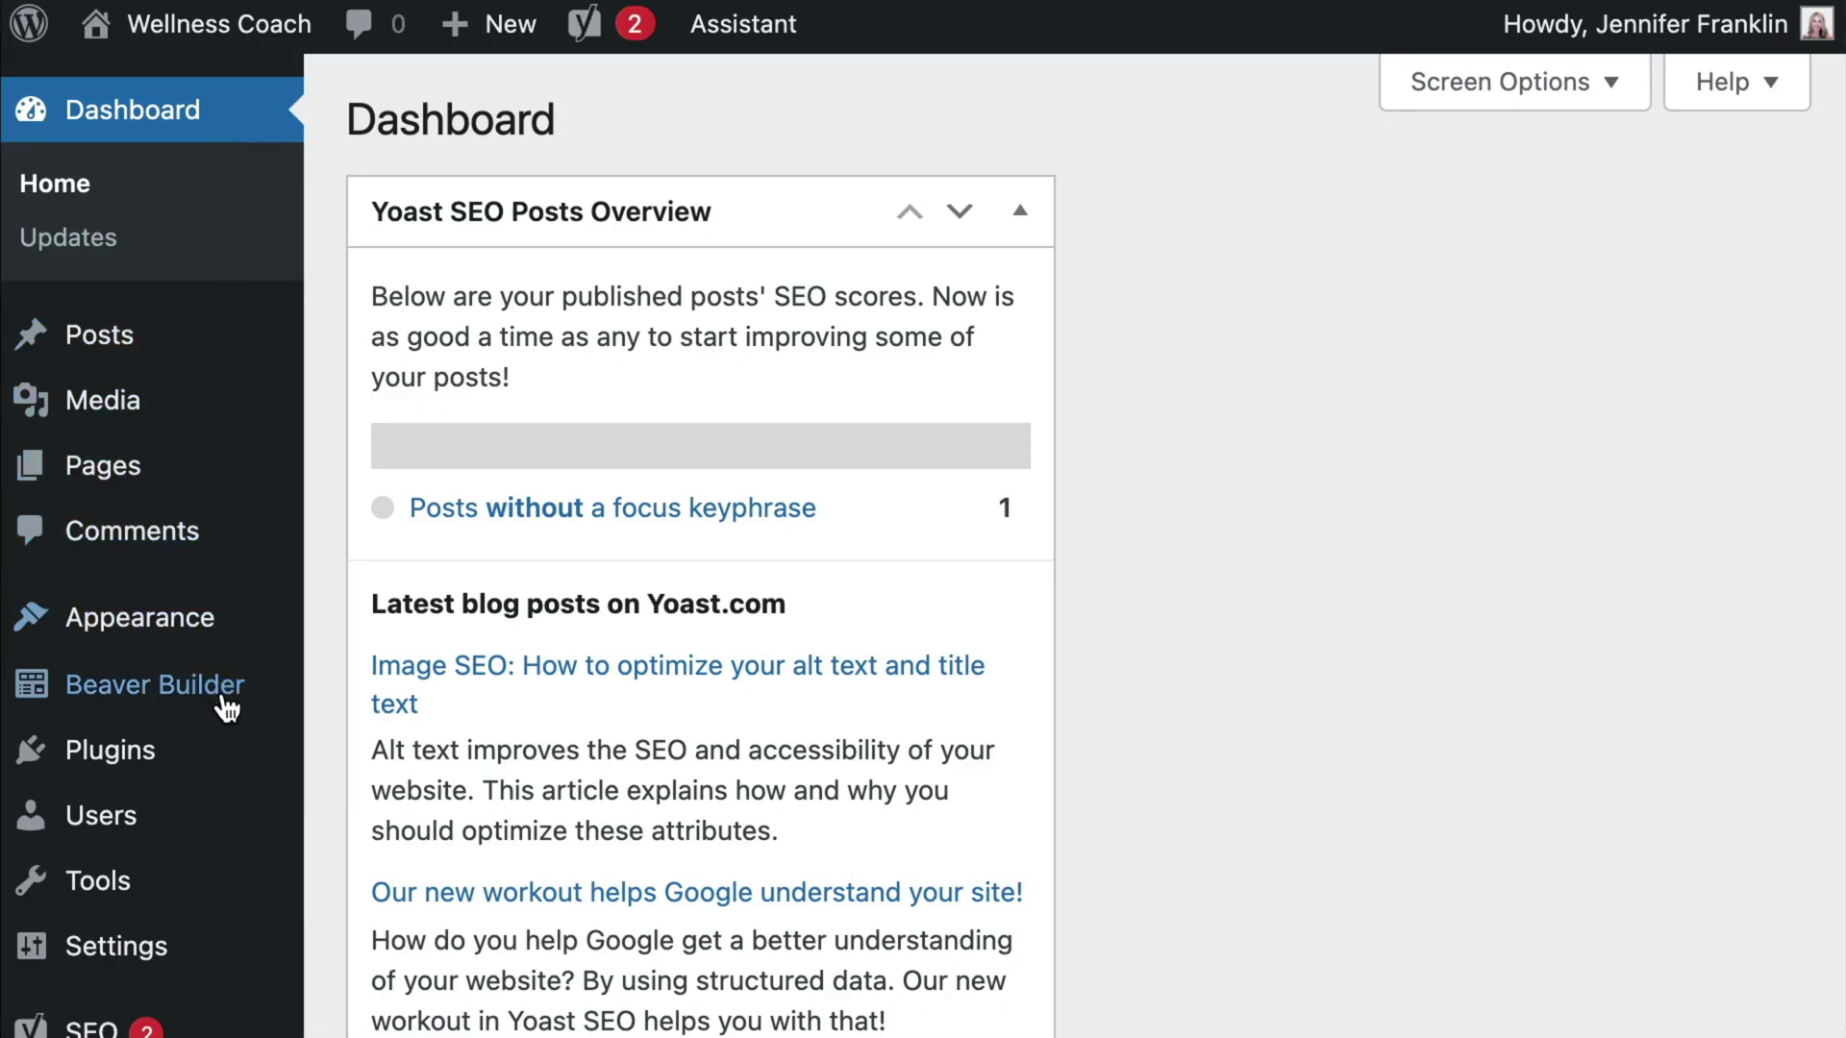
# Show Installed Plugins with Beaver Themer 1.3.3.1 and Yoast SEO 17.7 active.
pyautogui.click(238, 769)
pyautogui.scroll(-5, 962, 577)
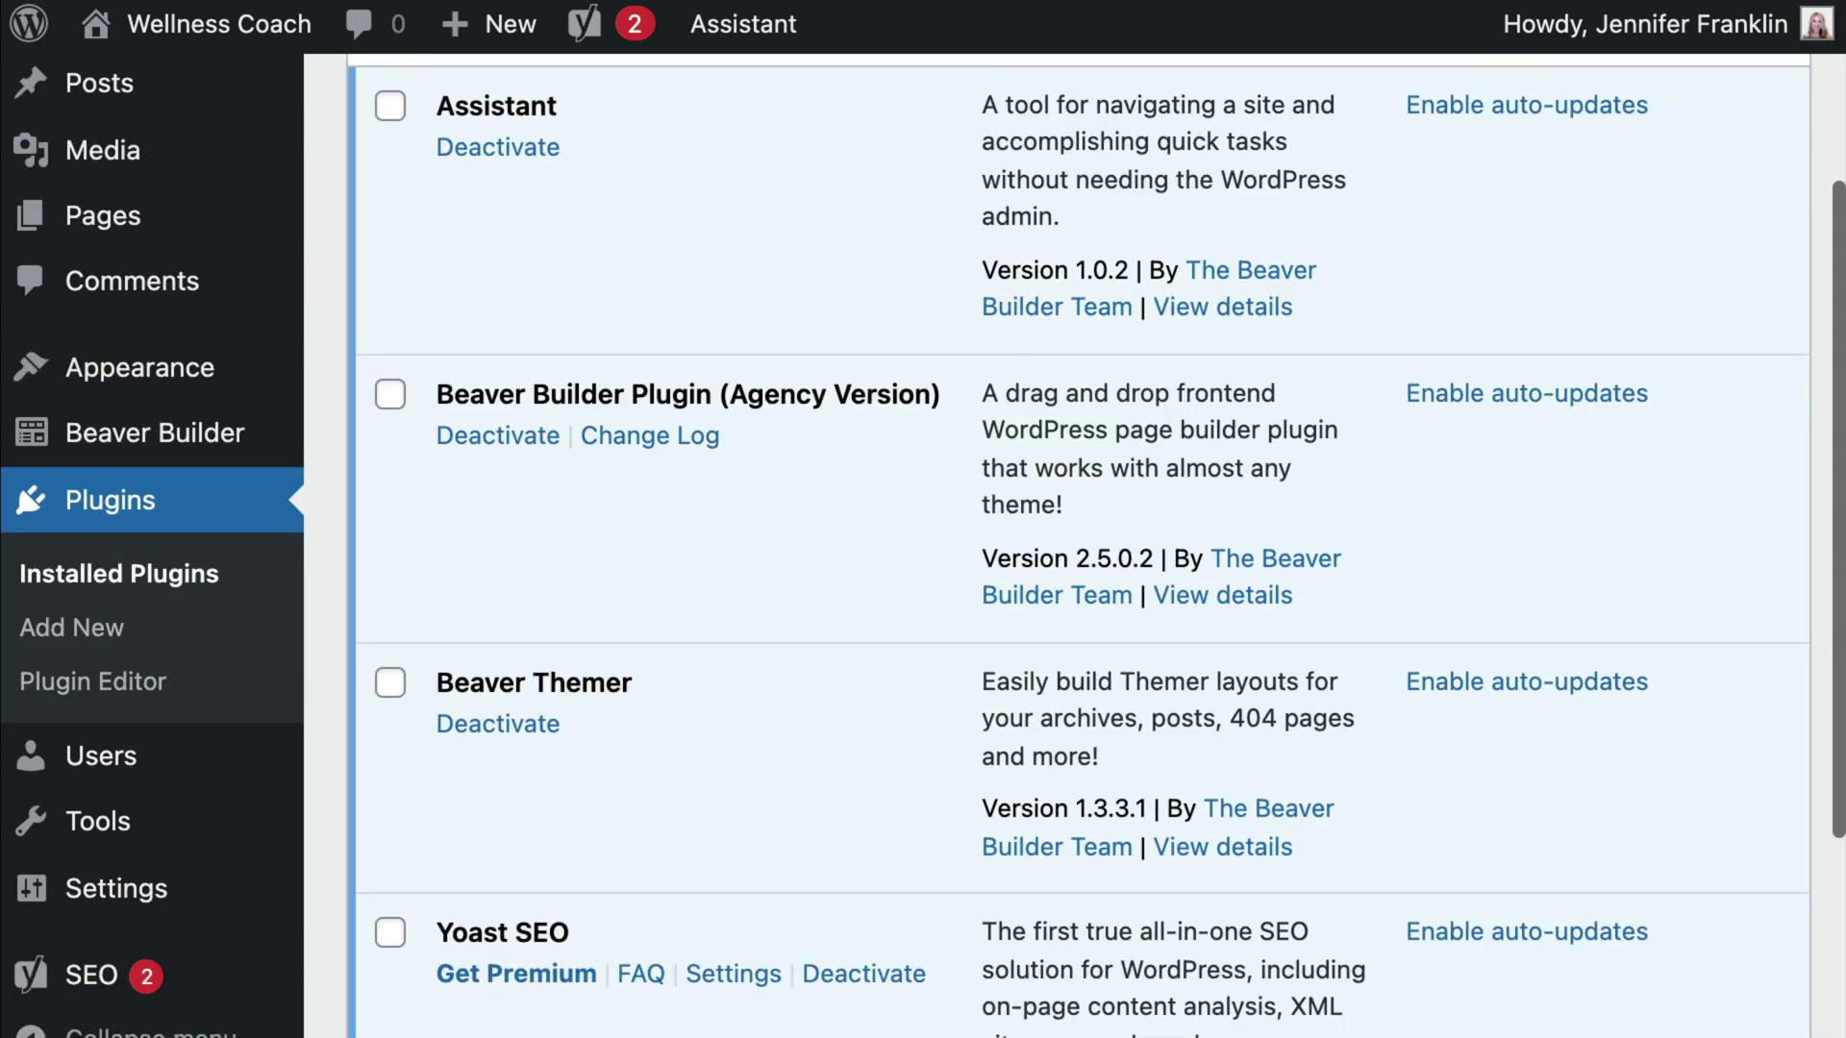
pyautogui.scroll(-1, 961, 577)
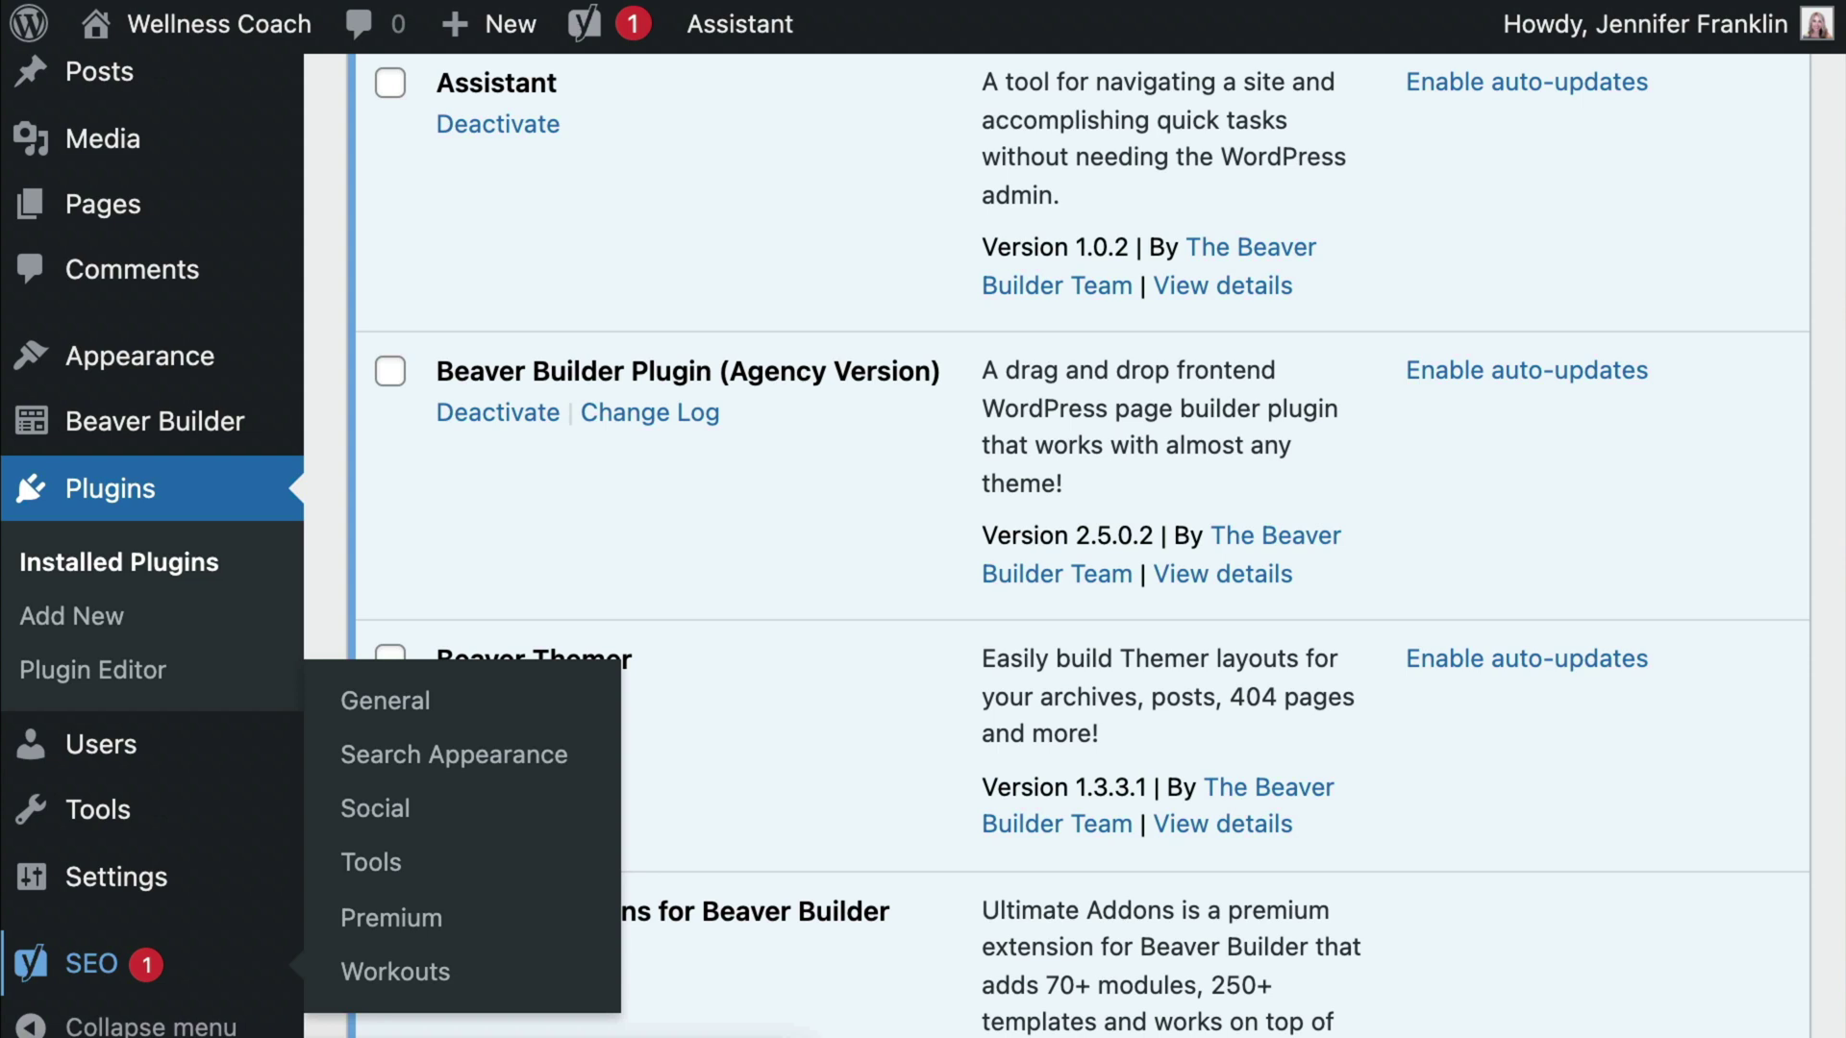
# Reopen Search Appearance › Breadcrumbs and save the enabled theme breadcrumbs with the » separator.
pyautogui.click(535, 783)
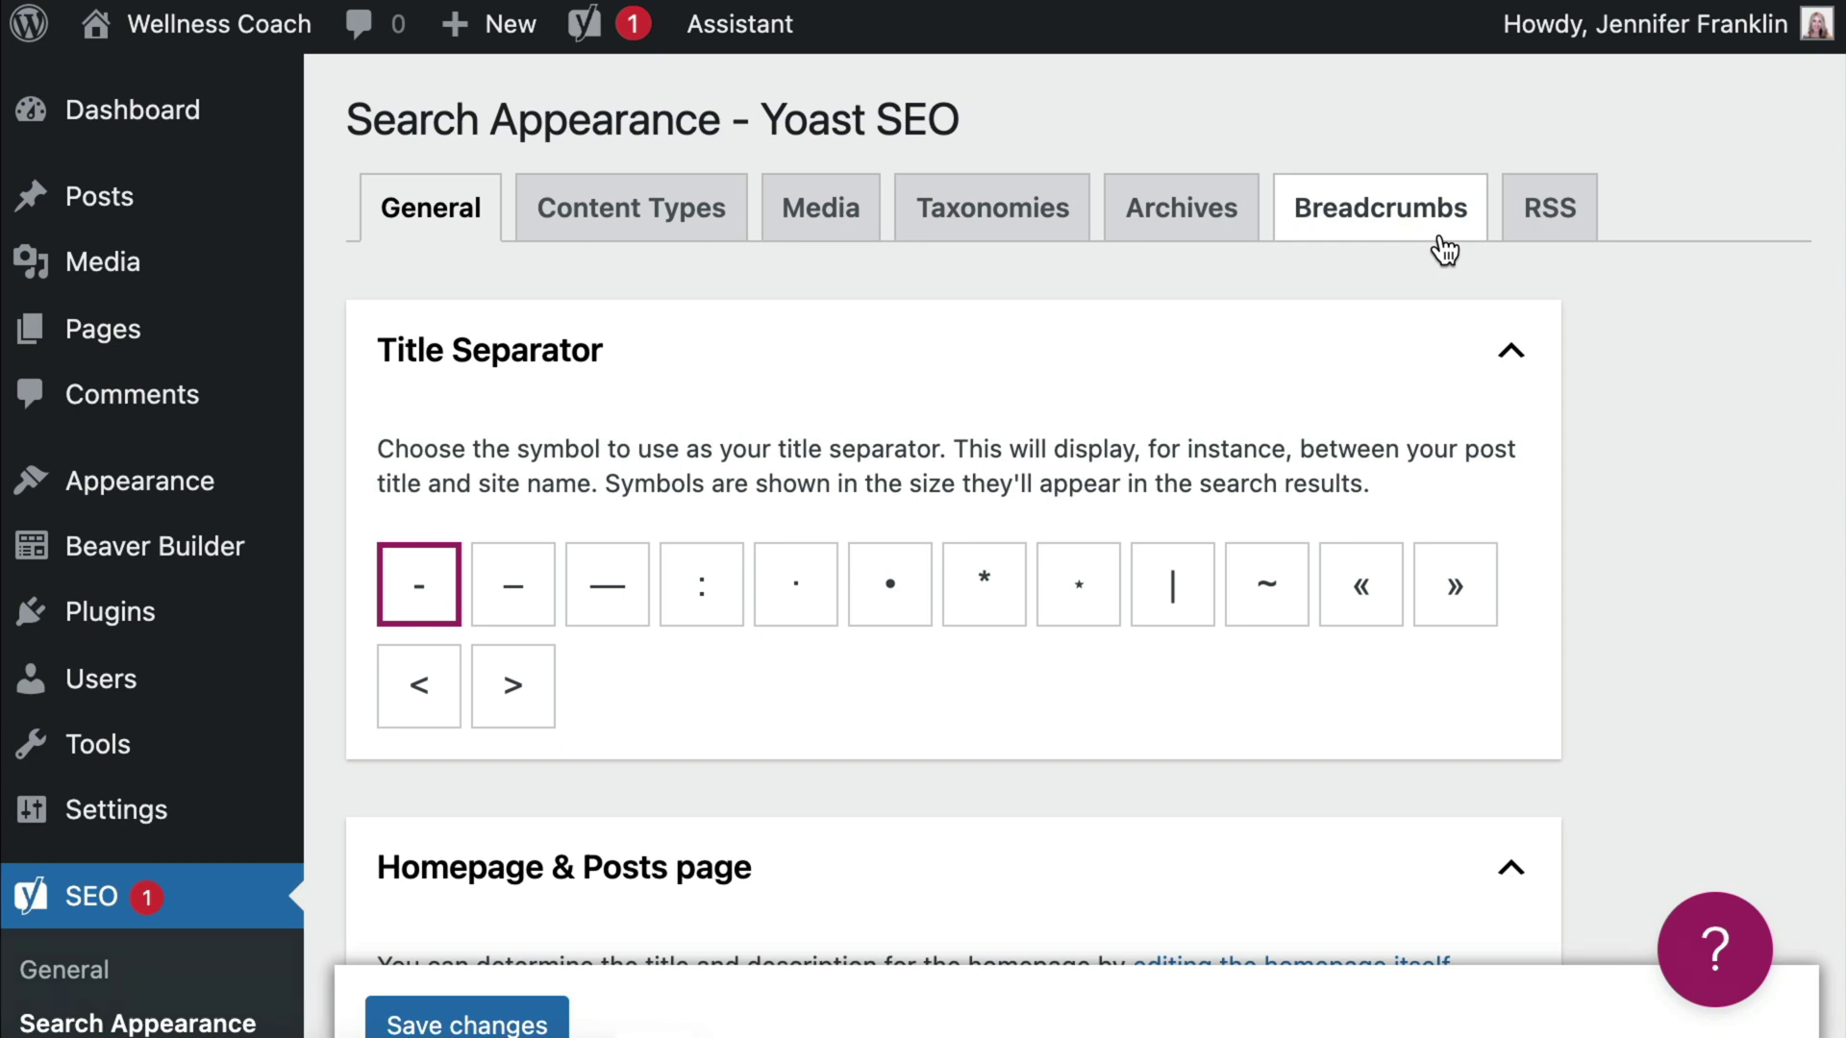
pyautogui.click(1443, 248)
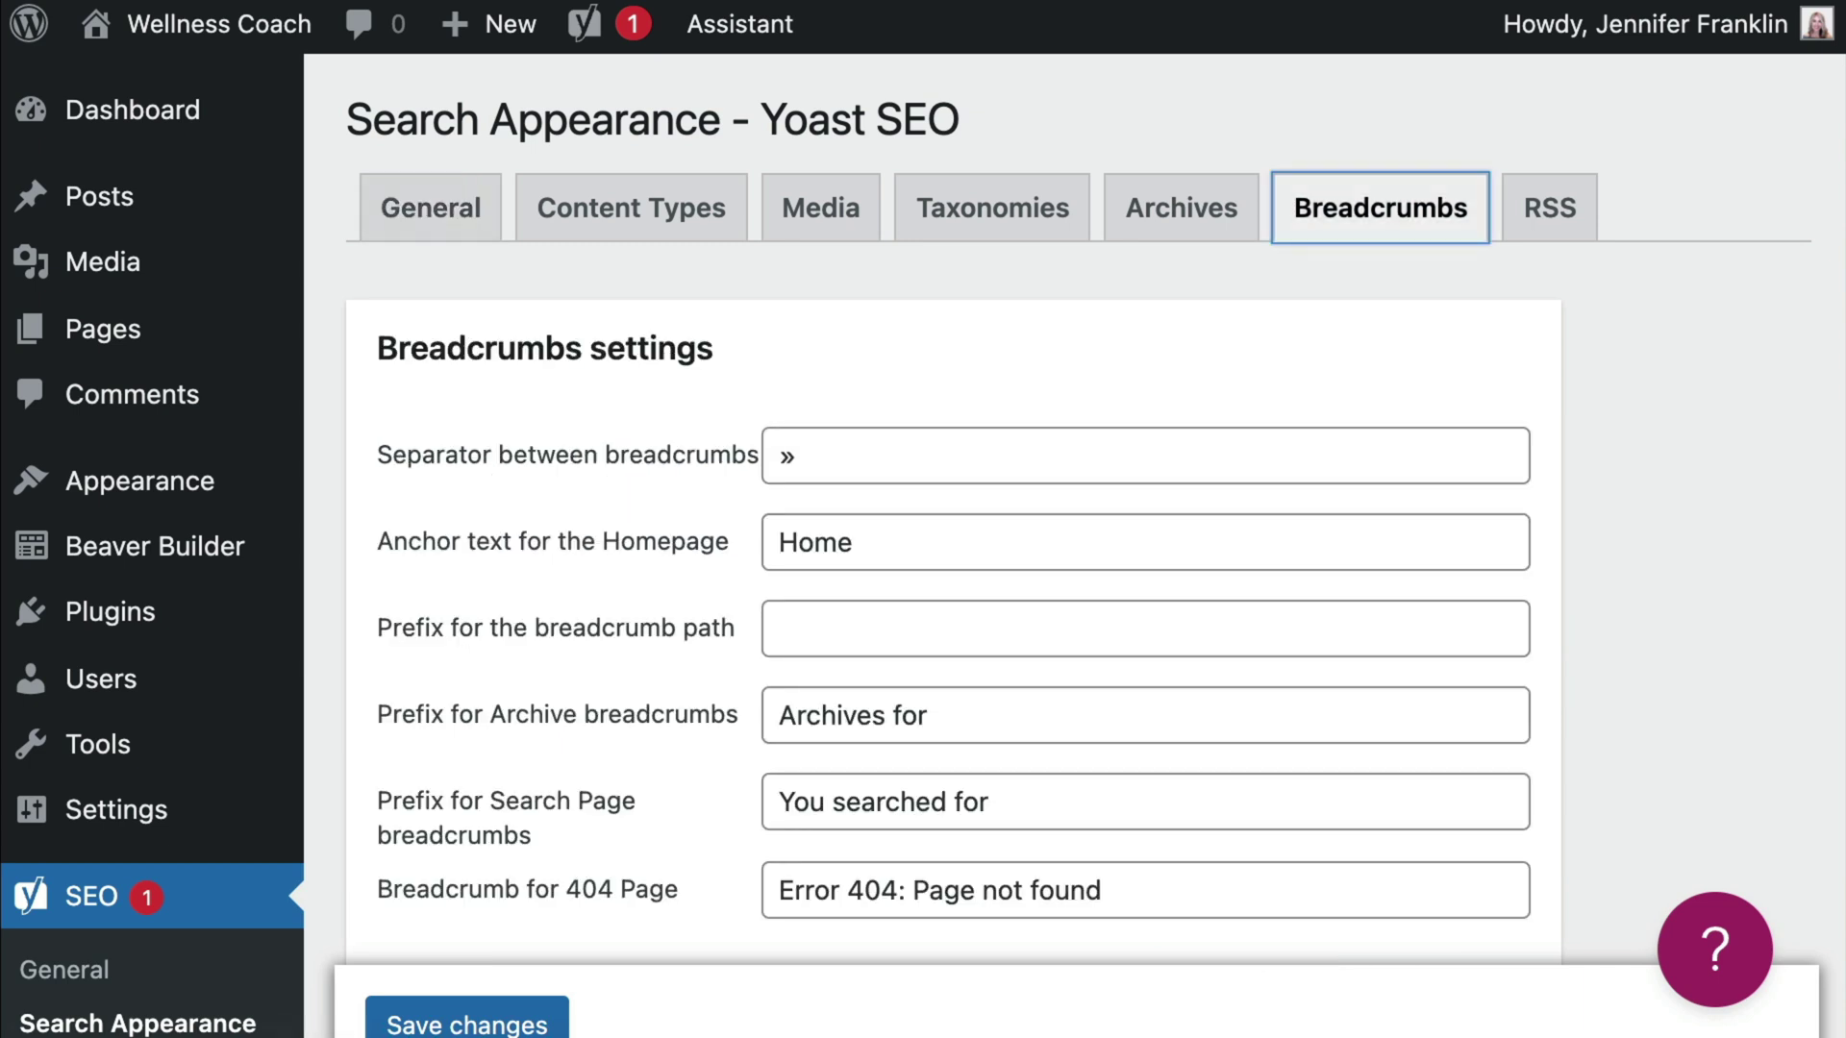
pyautogui.scroll(-10, 1074, 509)
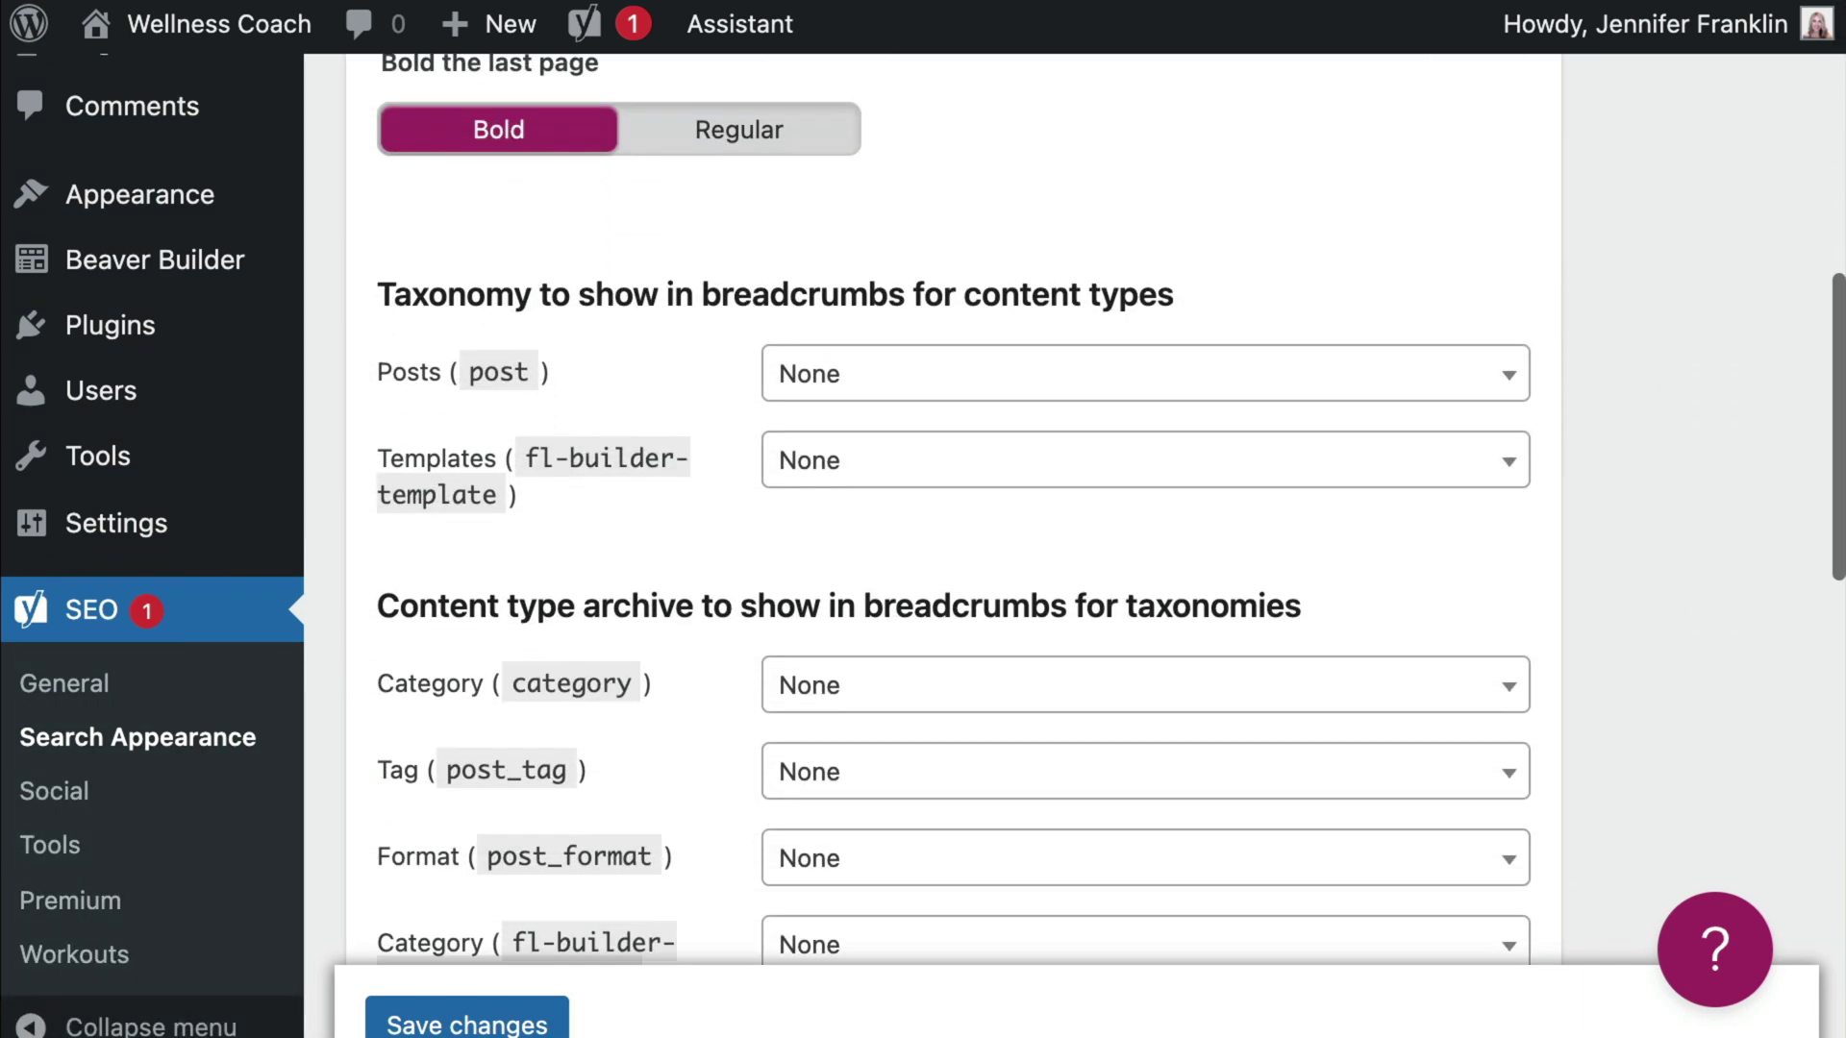
pyautogui.scroll(-8, 576, 478)
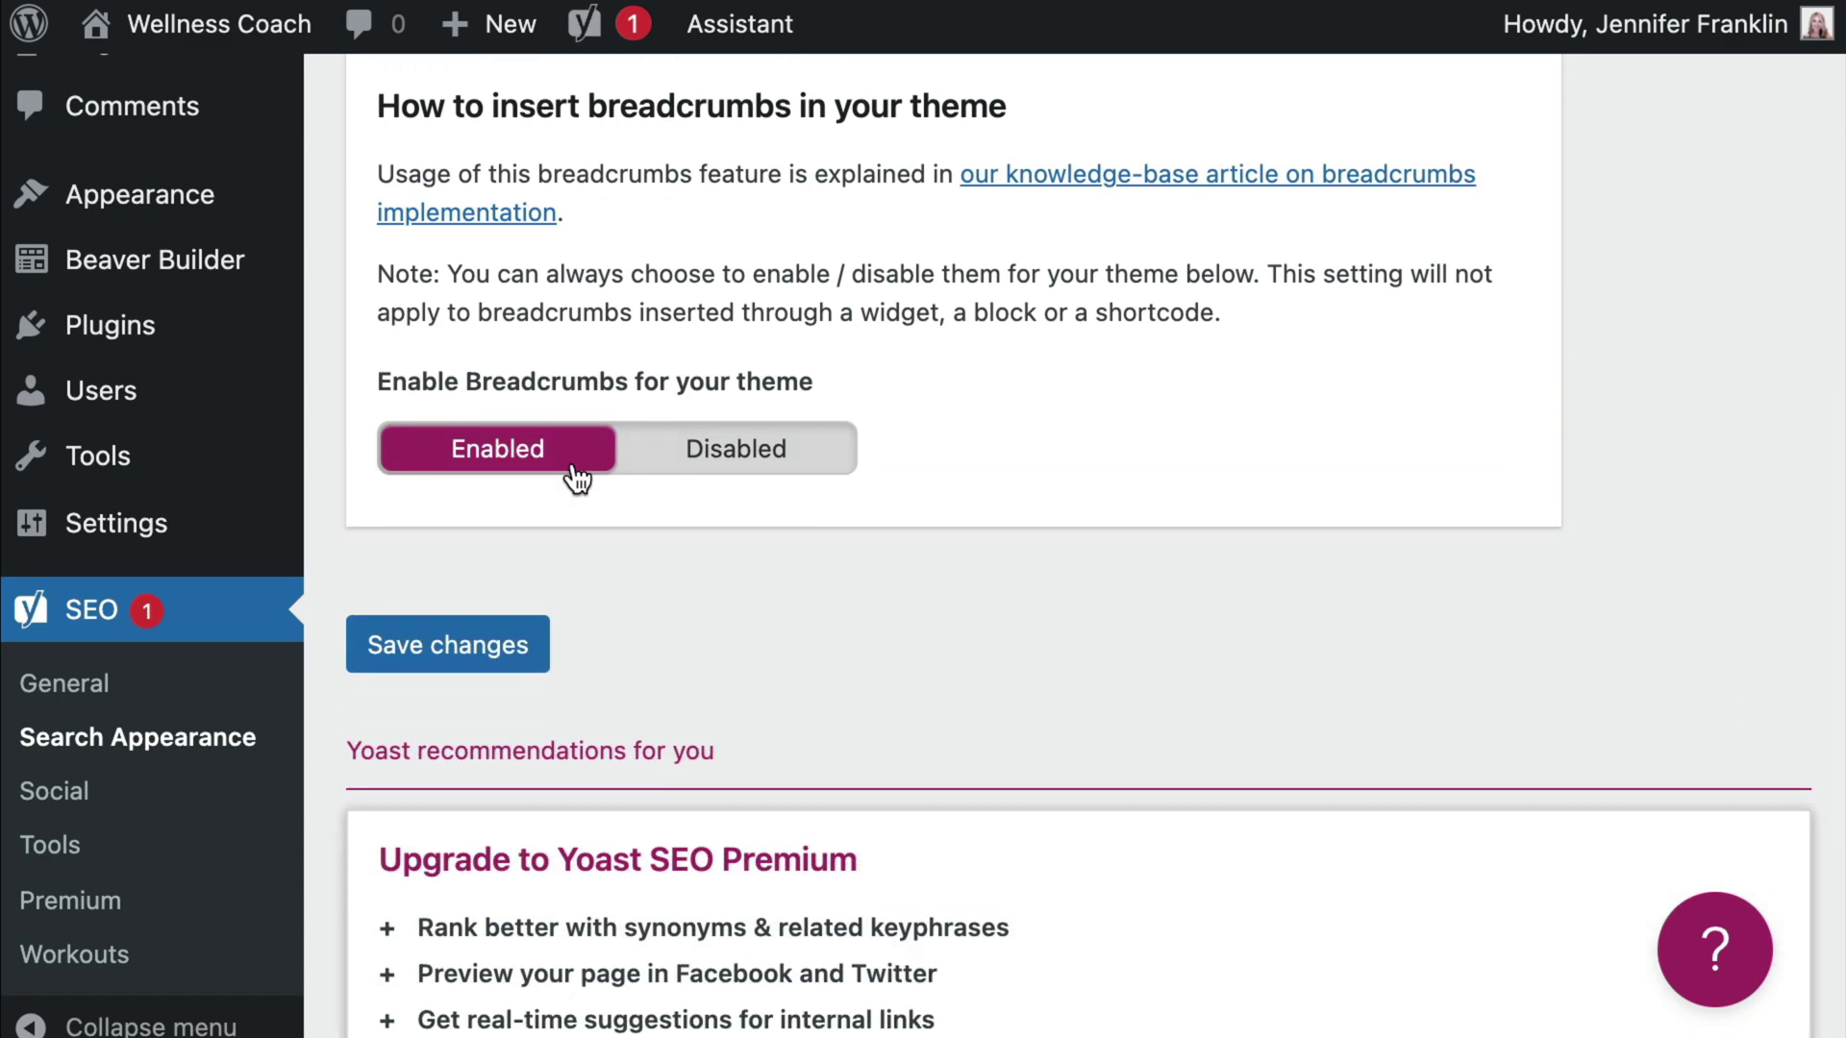
pyautogui.click(538, 644)
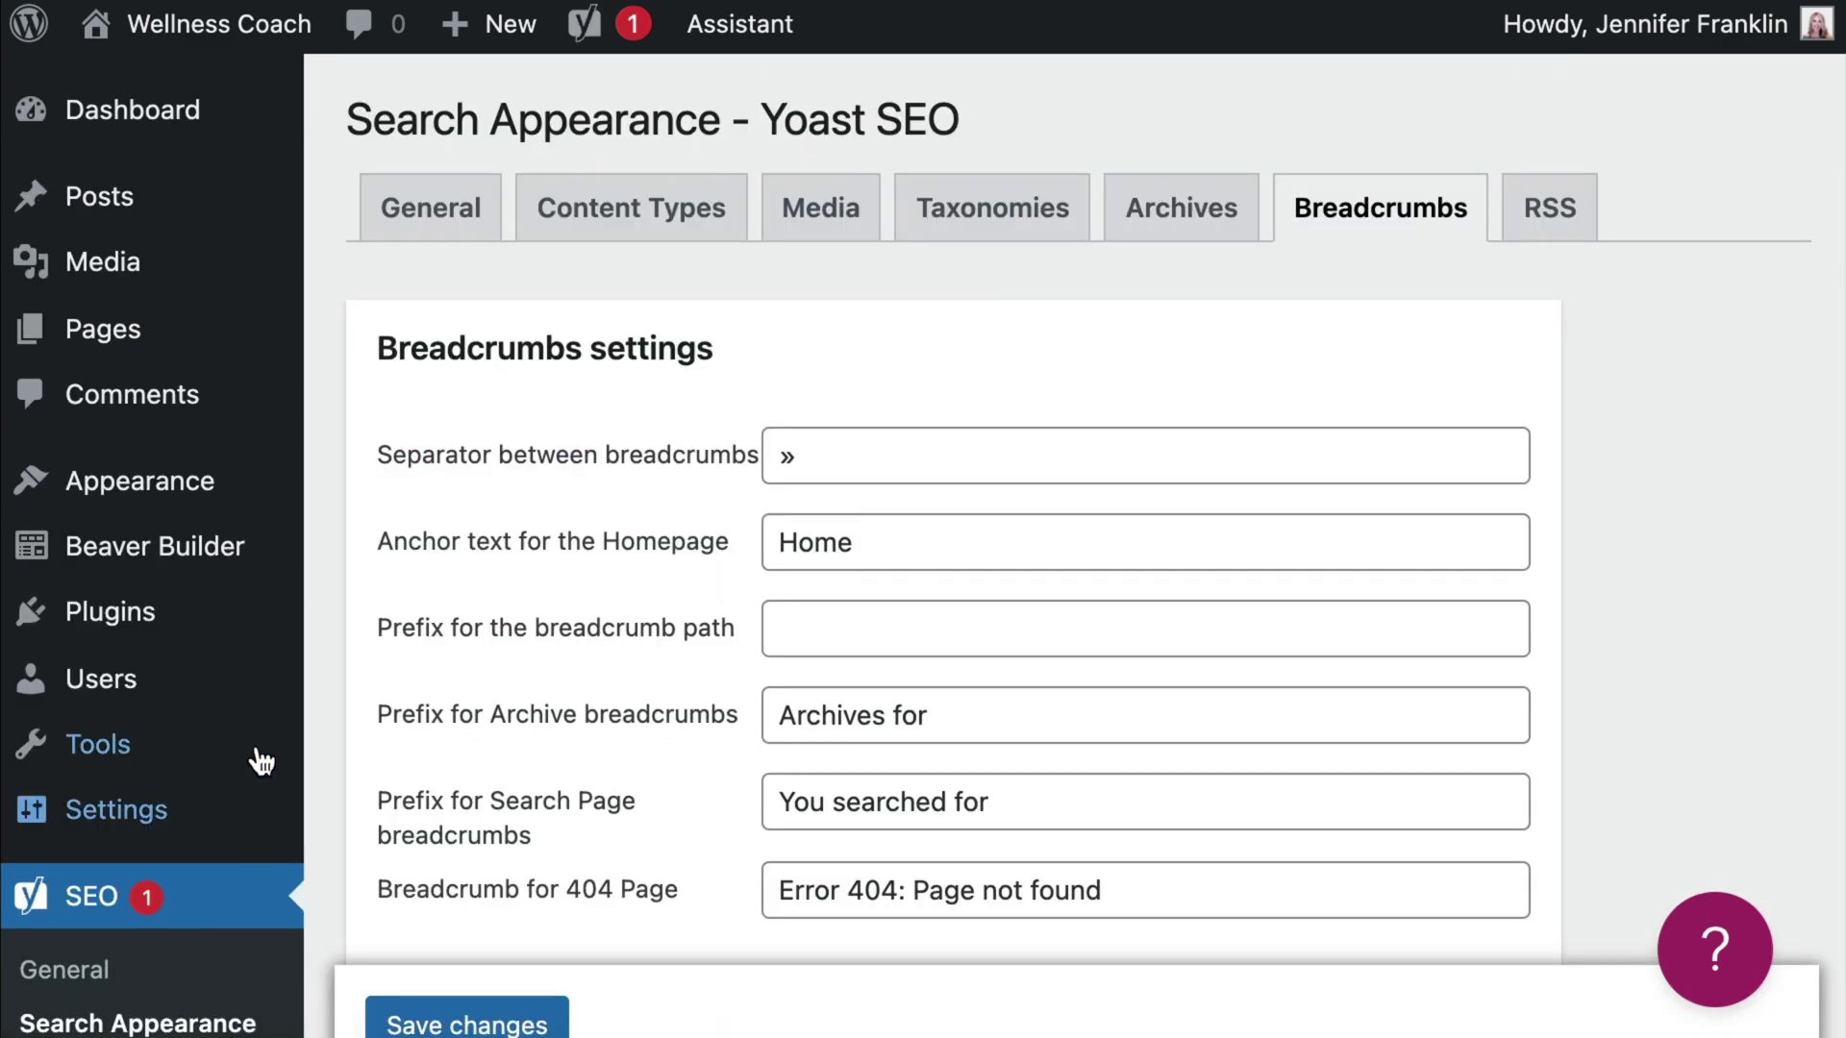
pyautogui.moveTo(272, 564)
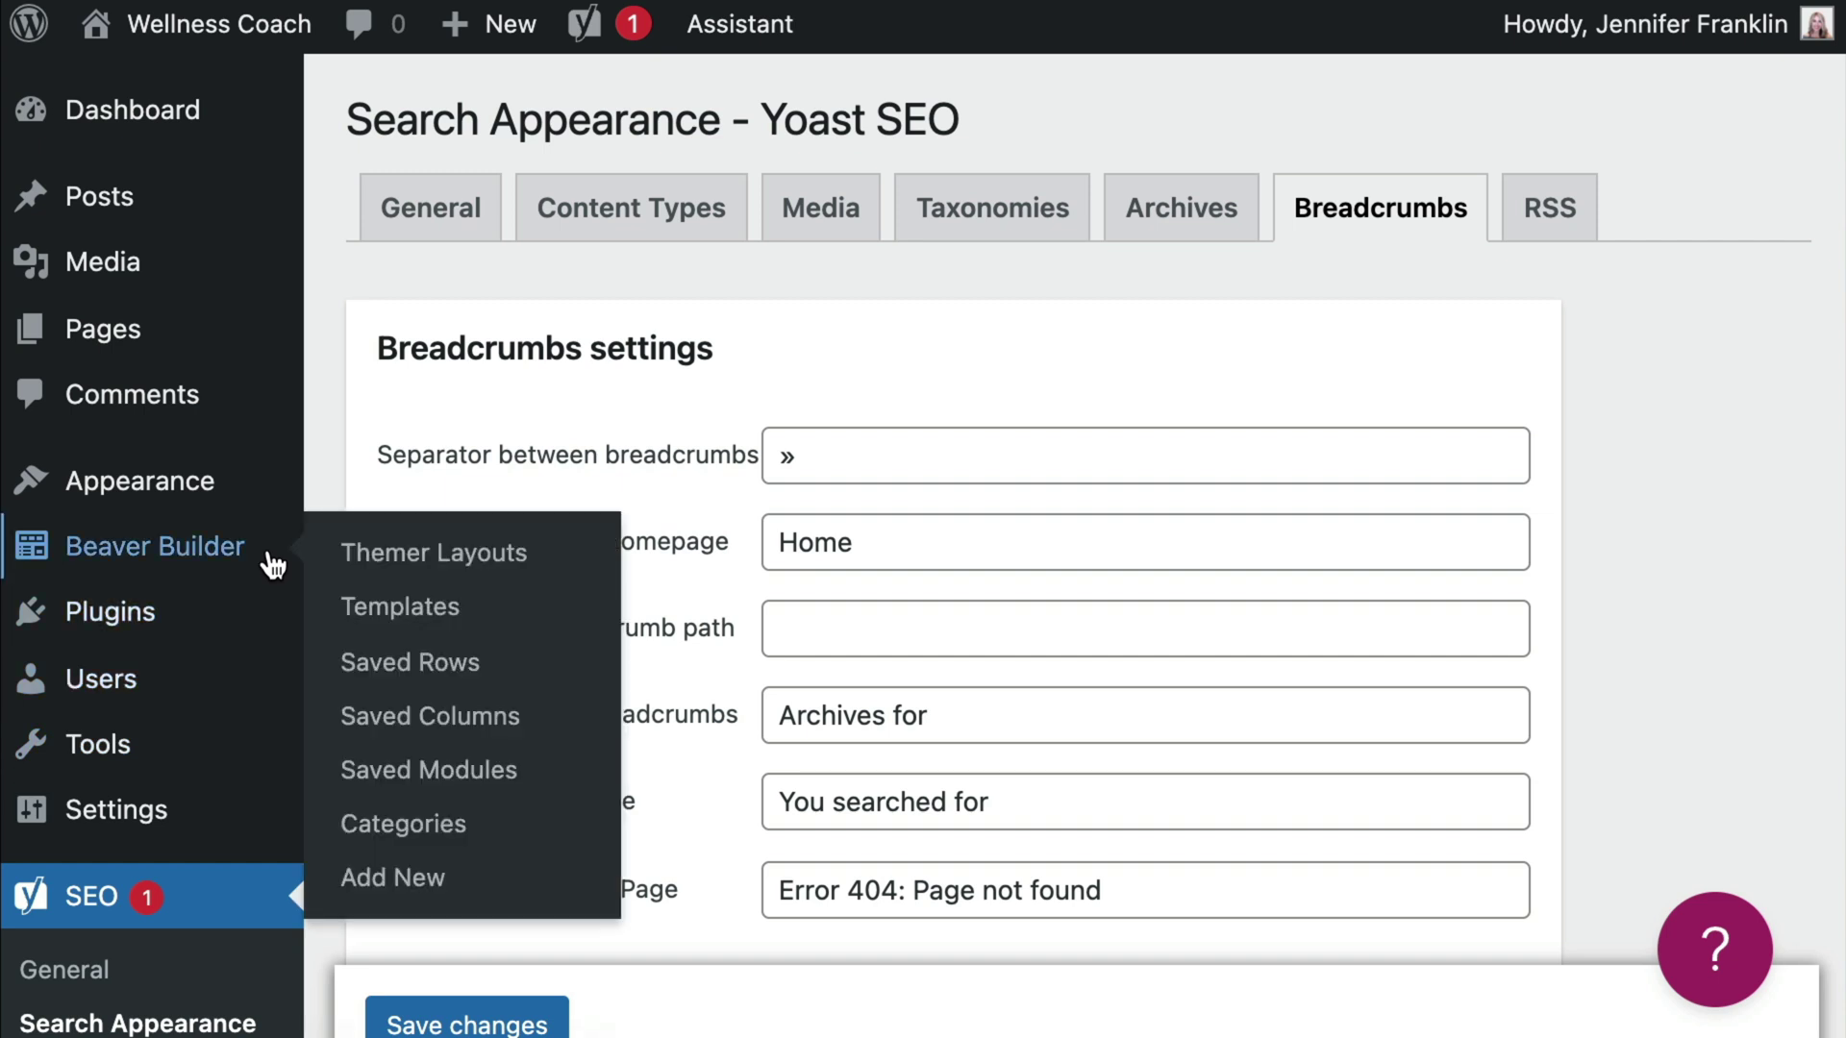
# Add a new Themer Layout titled 'Breadcrumbs' with Part as its layout type.
pyautogui.click(324, 563)
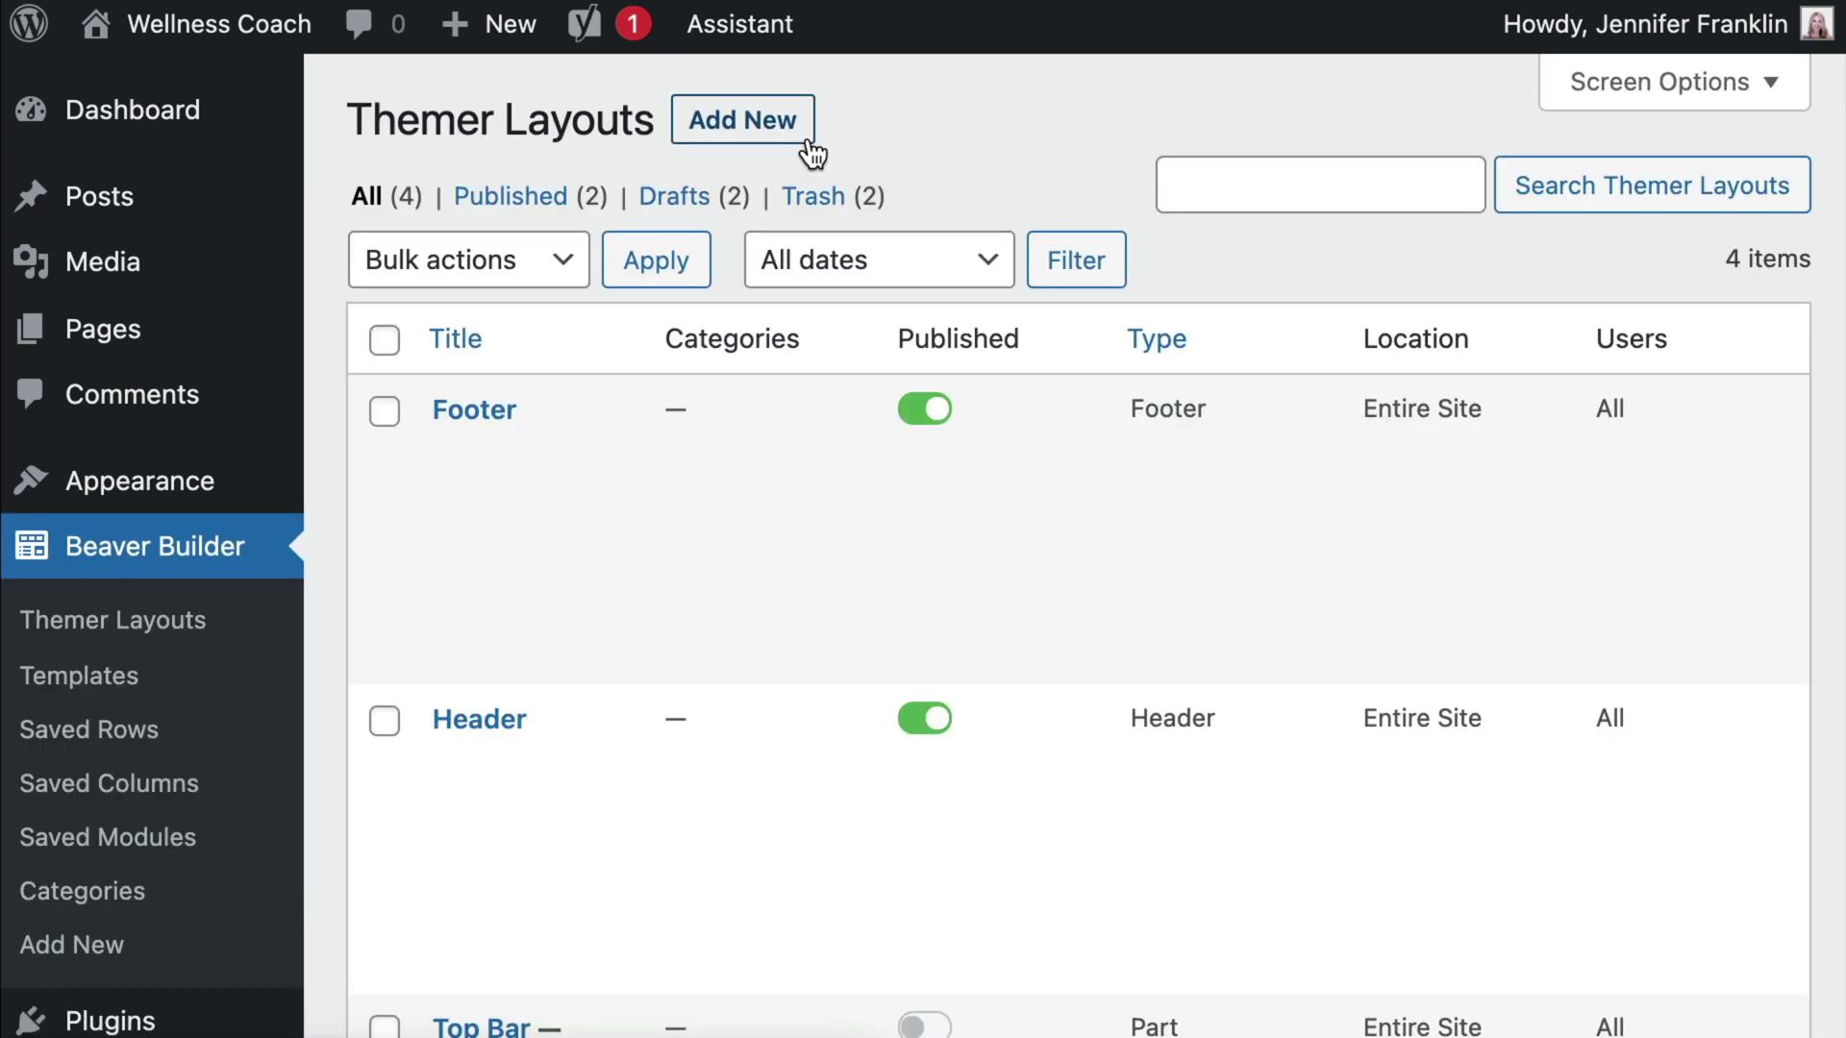
pyautogui.click(811, 149)
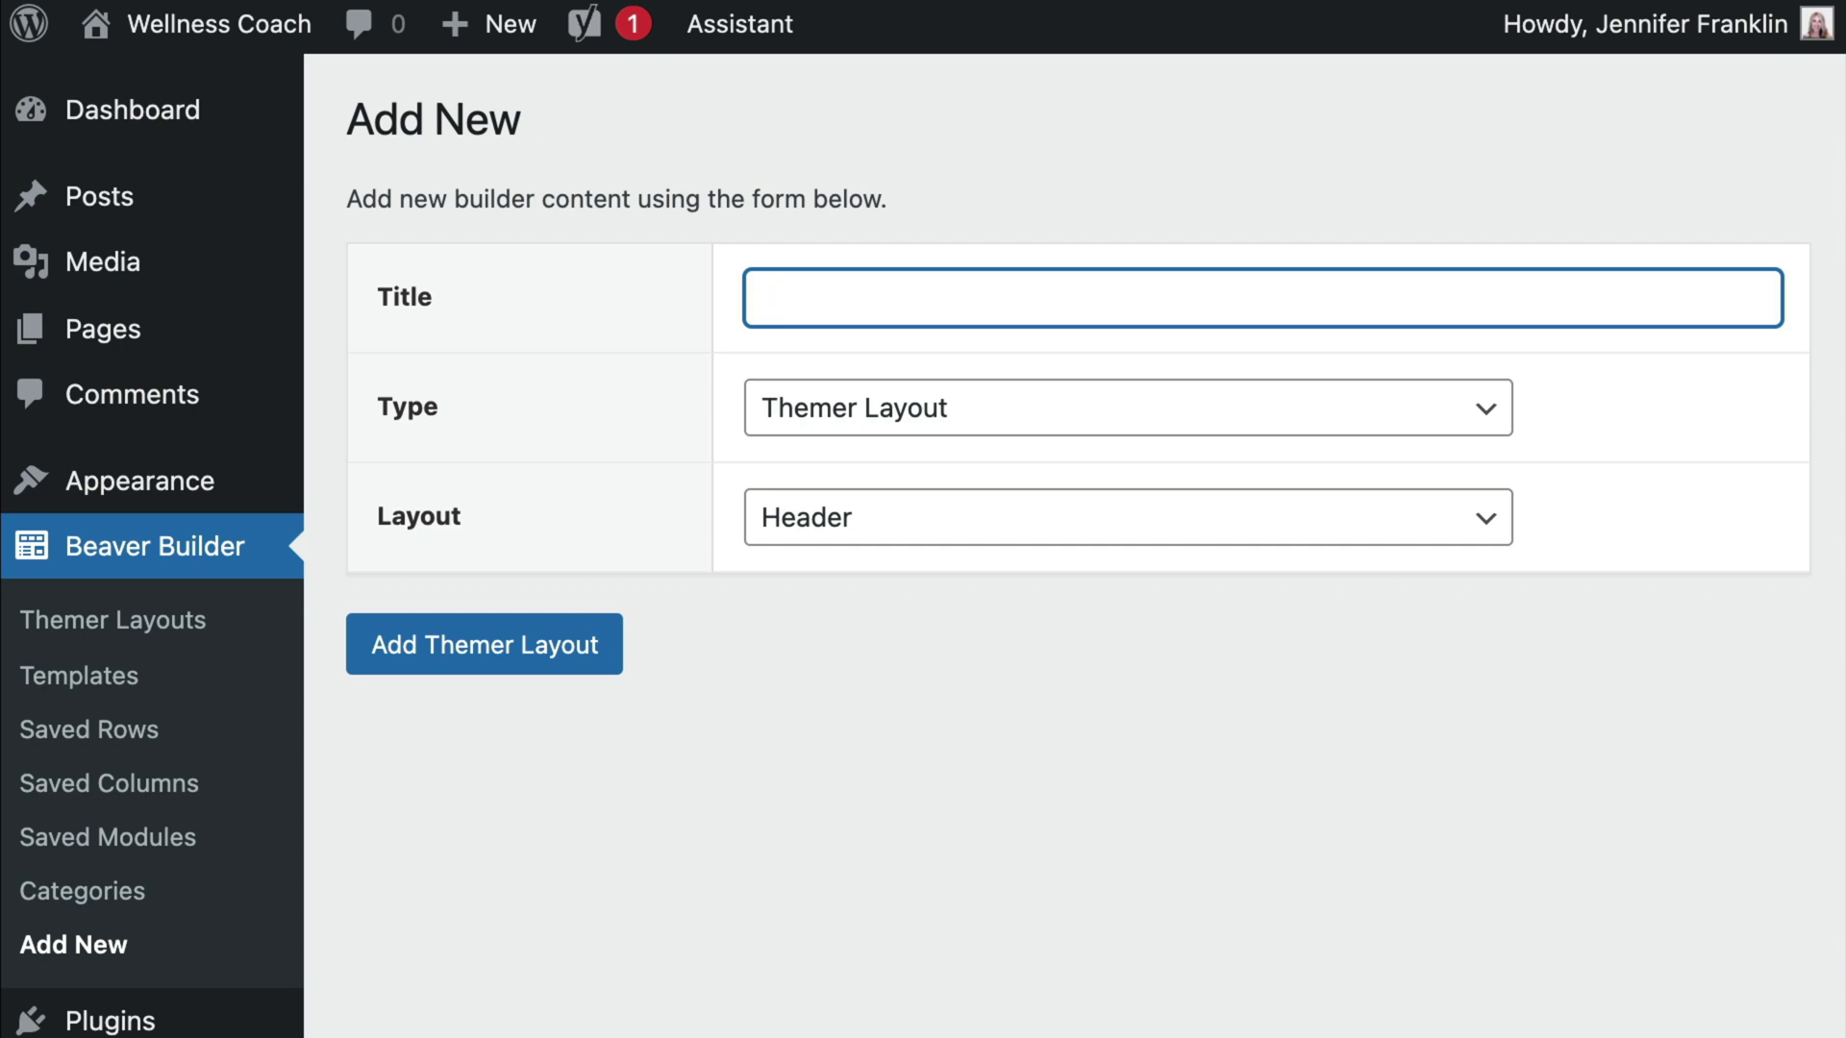
pyautogui.write('Breadcrumbs')
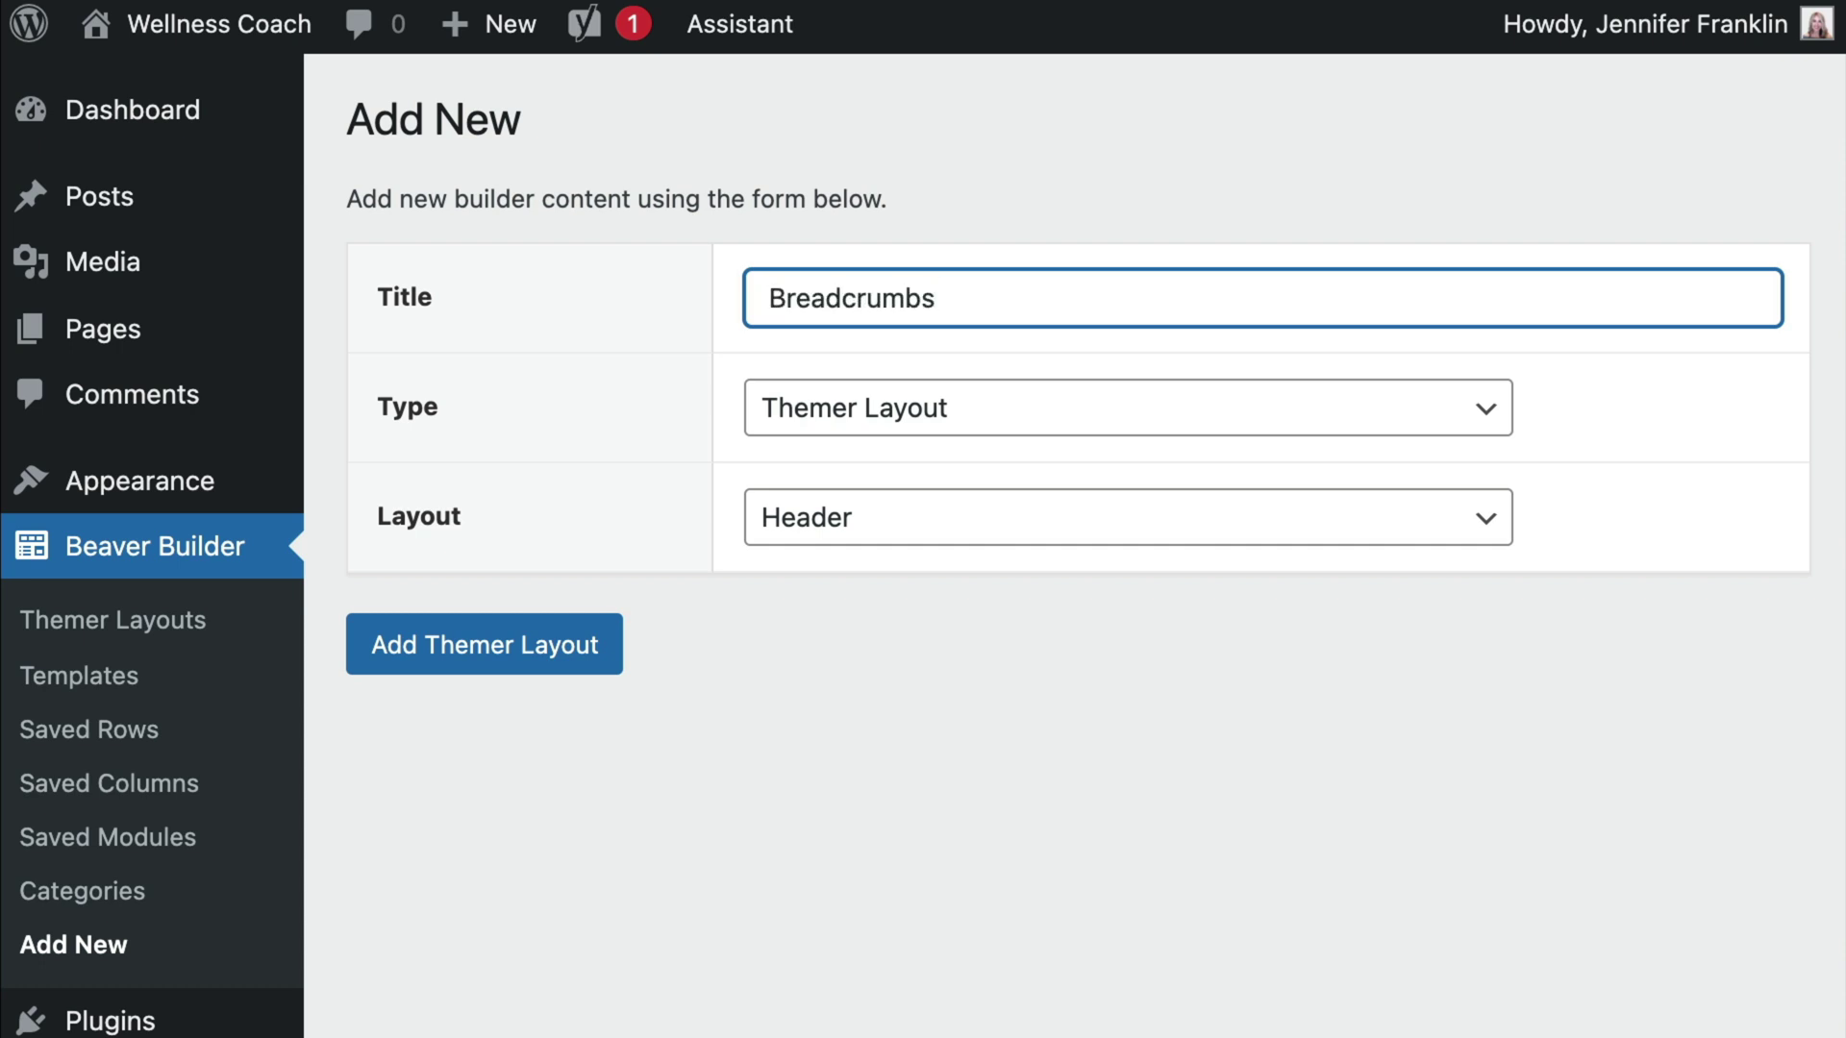
pyautogui.click(1430, 424)
pyautogui.click(1433, 428)
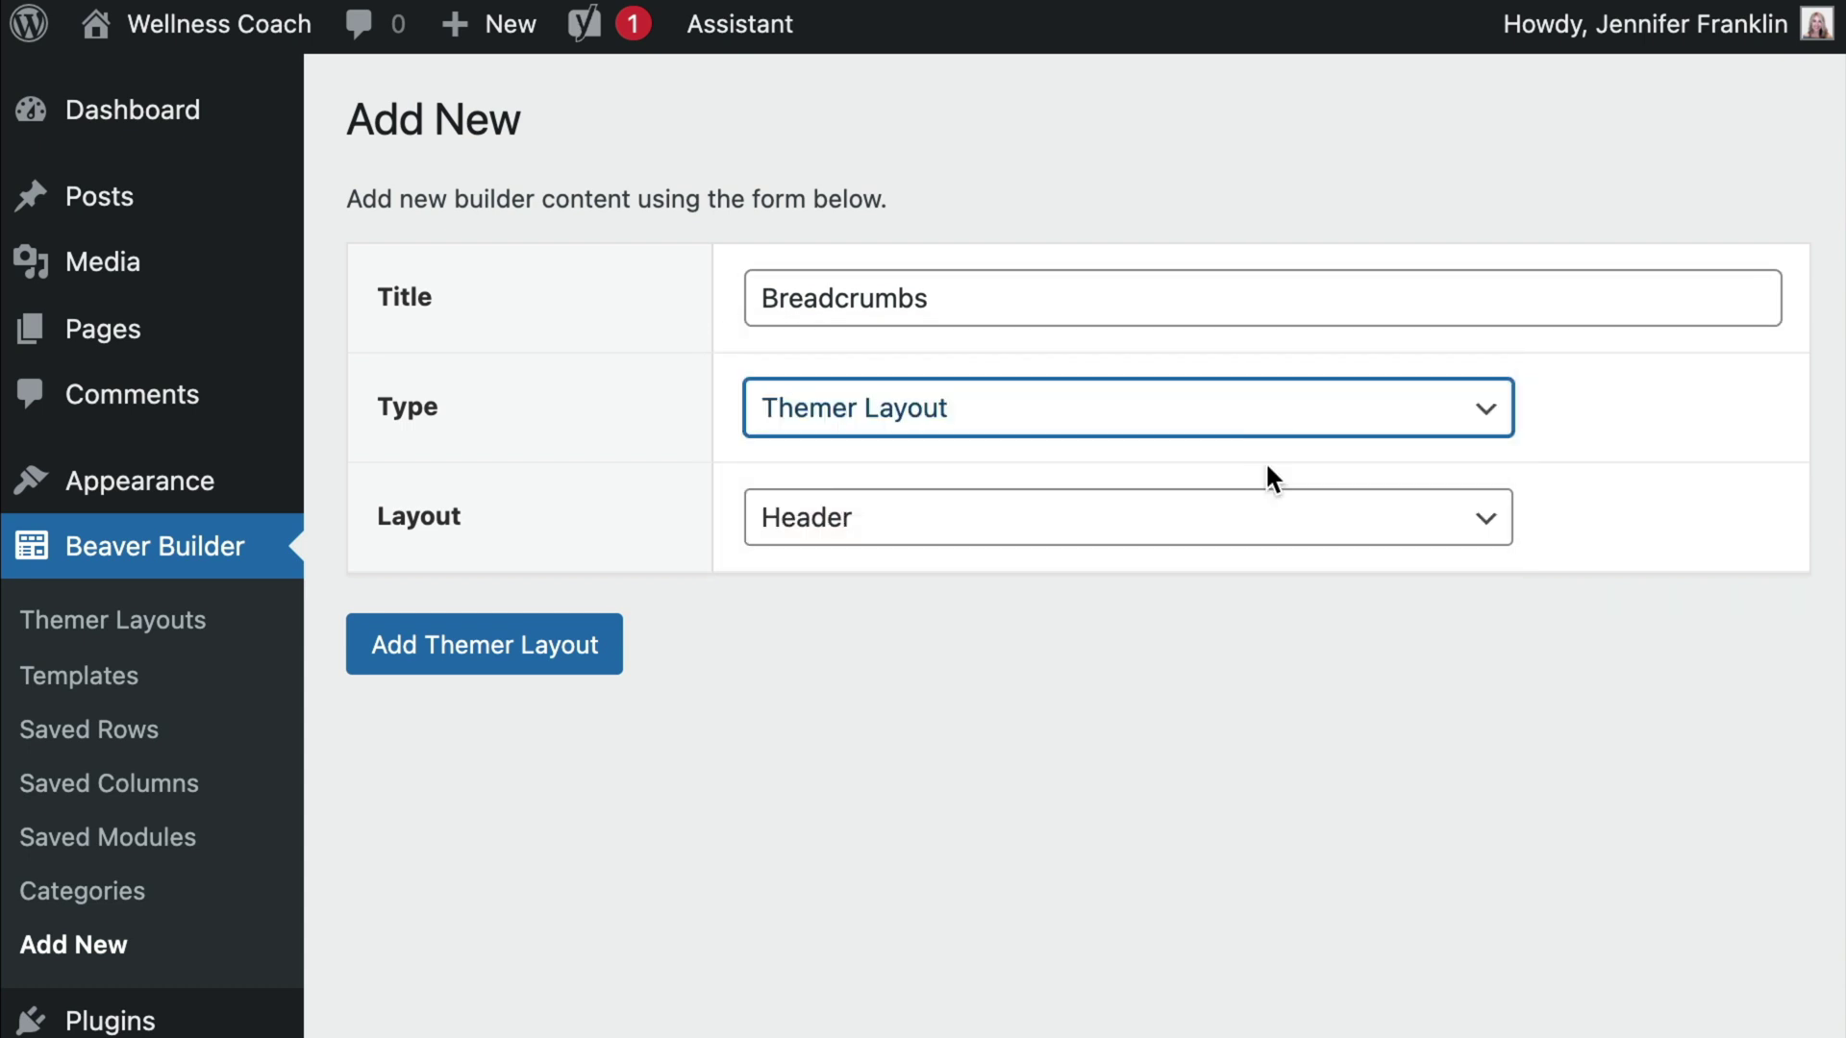
pyautogui.click(1262, 538)
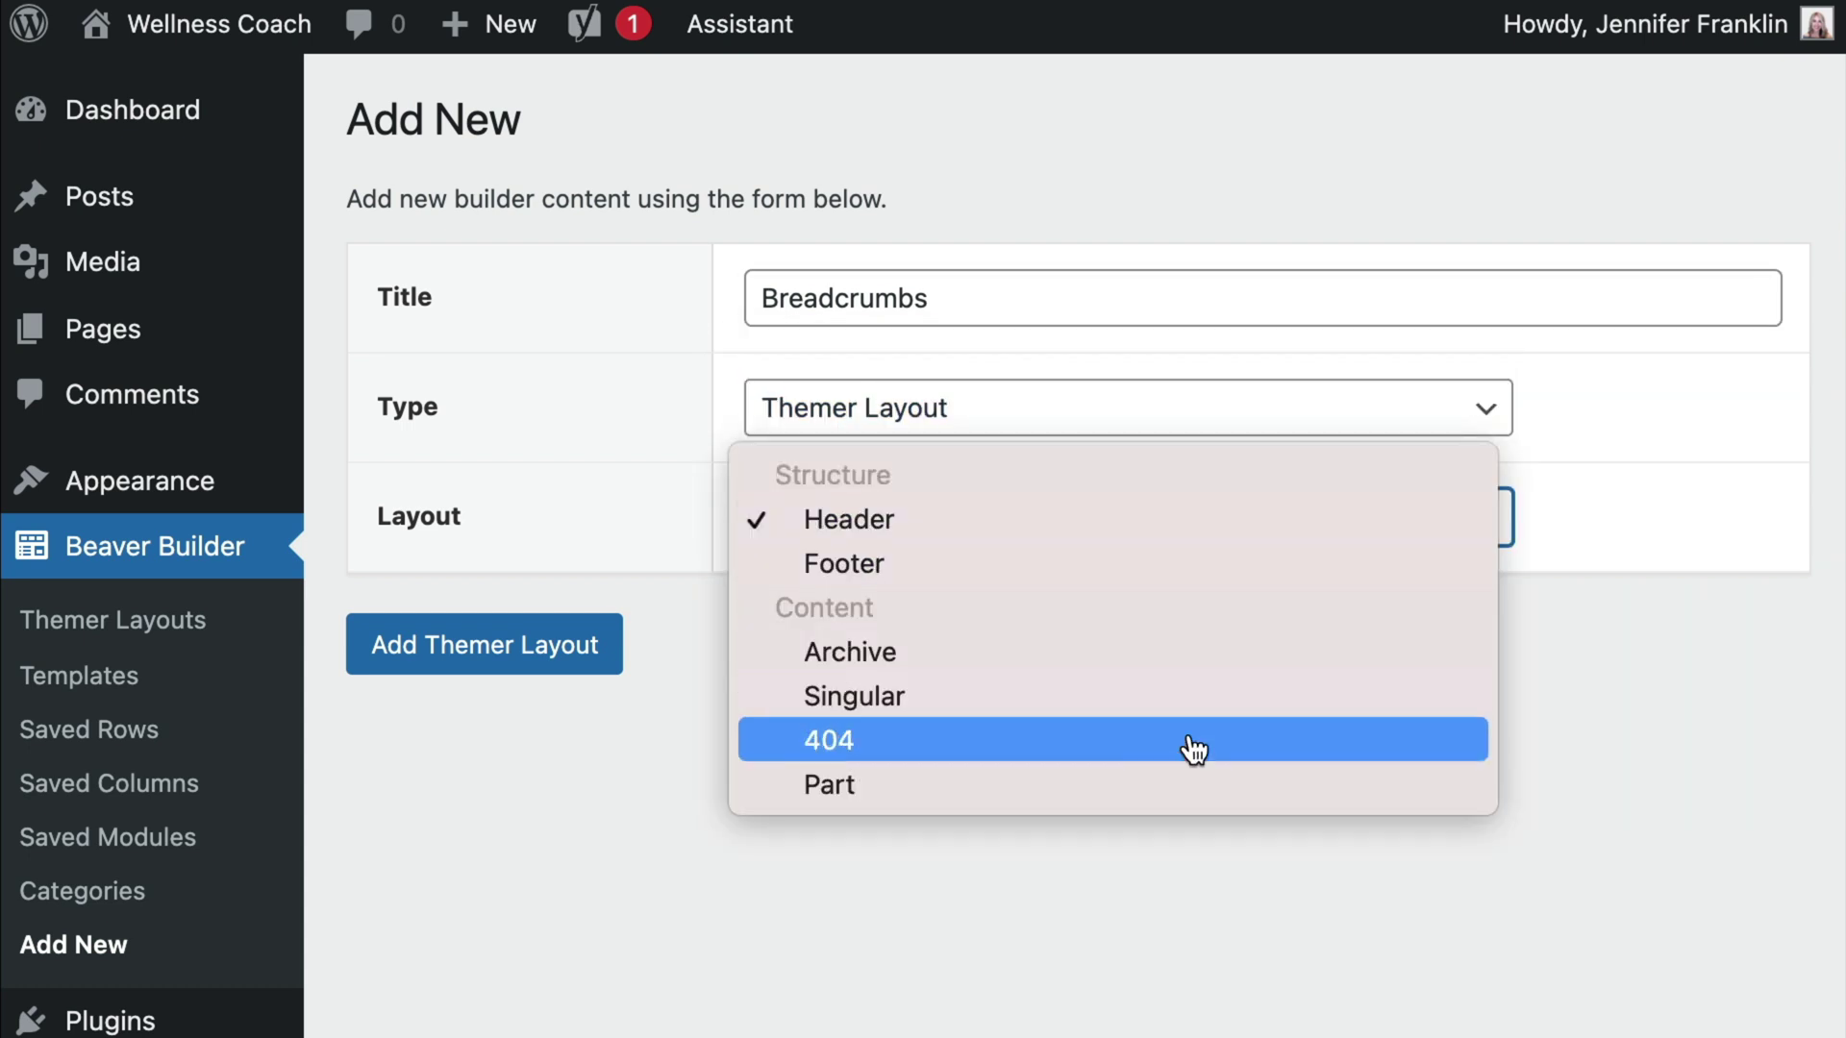
pyautogui.click(1190, 792)
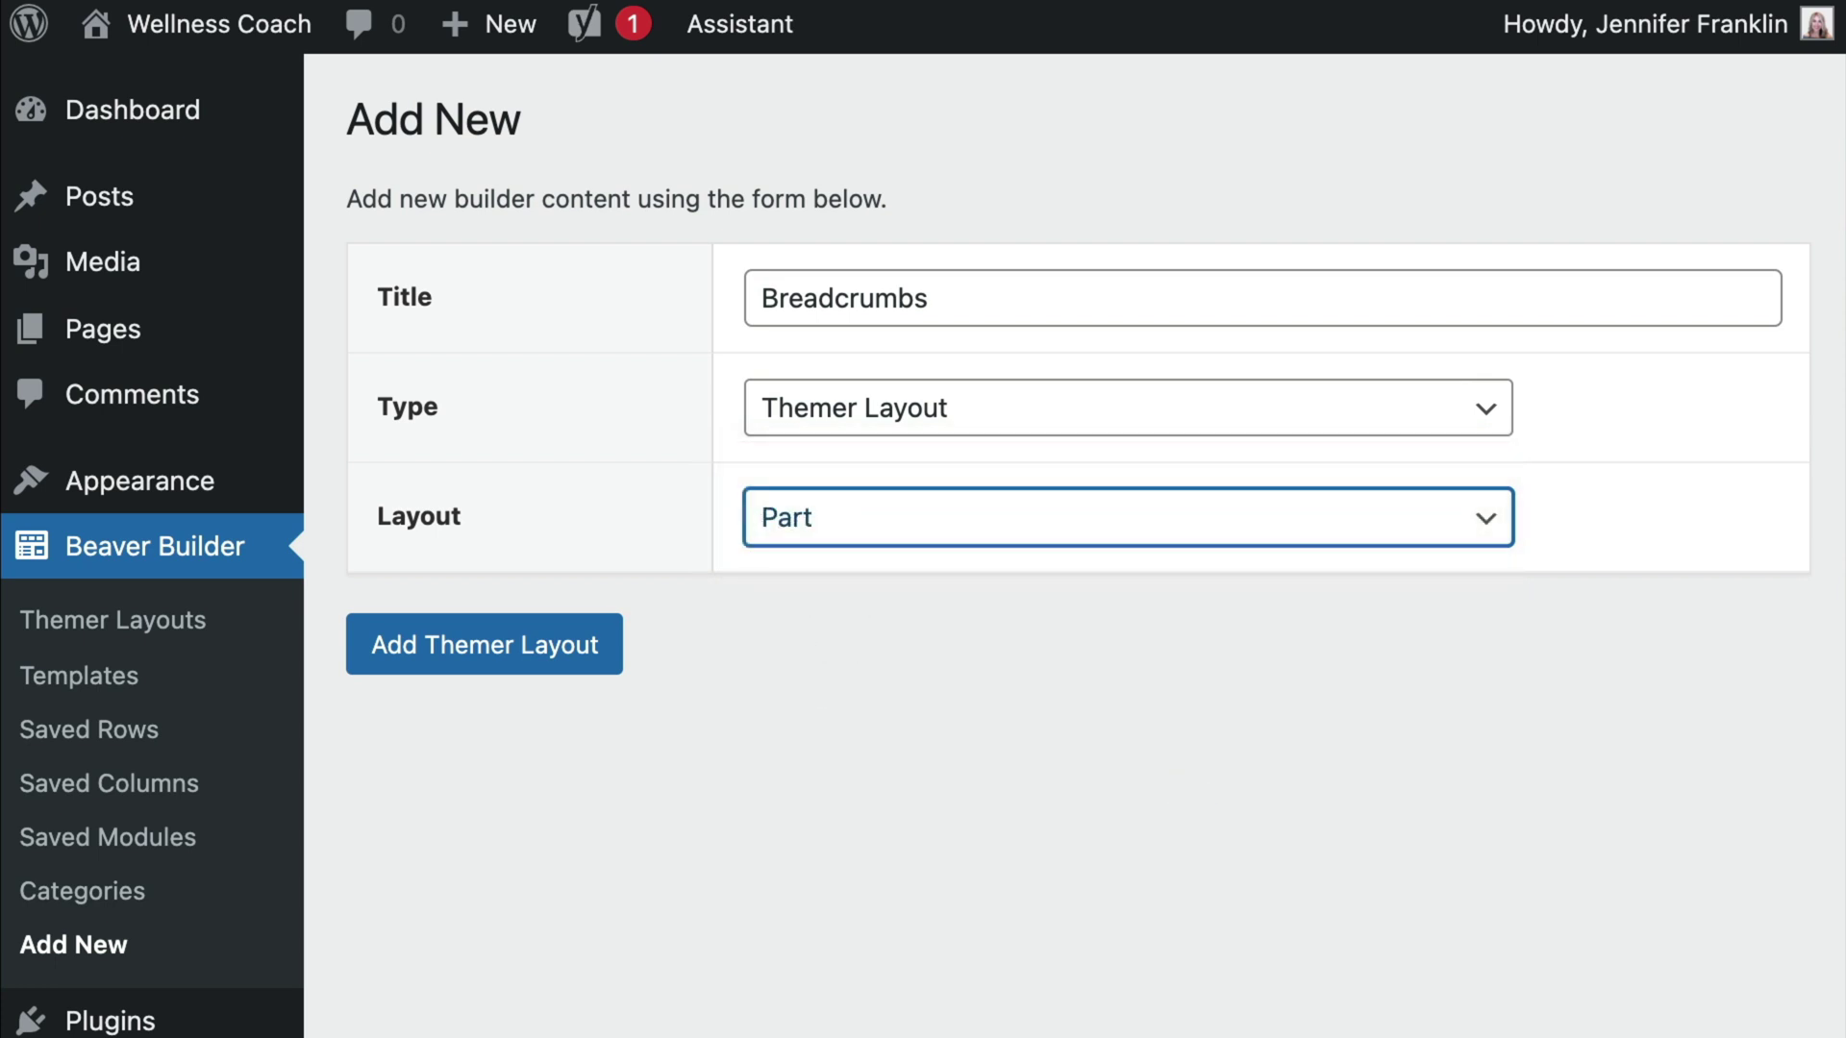
pyautogui.click(611, 673)
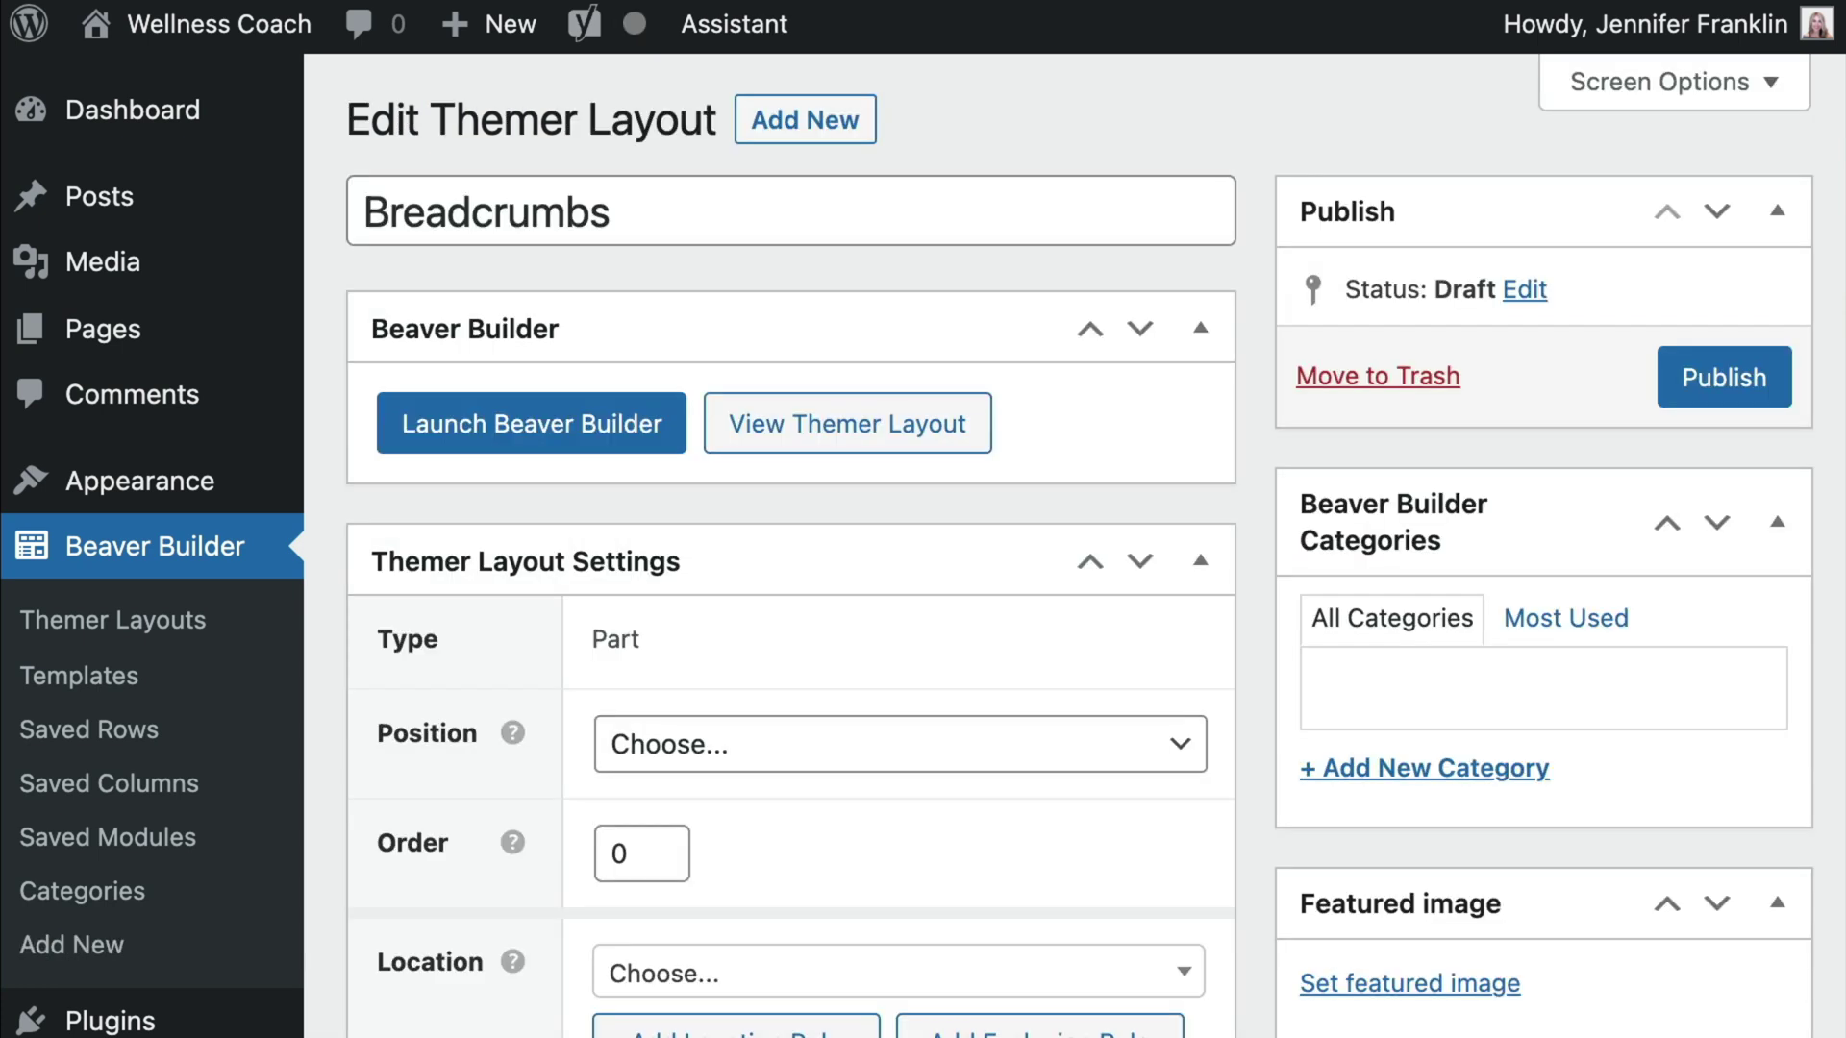
# Set the part's Position to After Header and its Location to Entire Site.
pyautogui.scroll(-3, 790, 576)
pyautogui.click(900, 546)
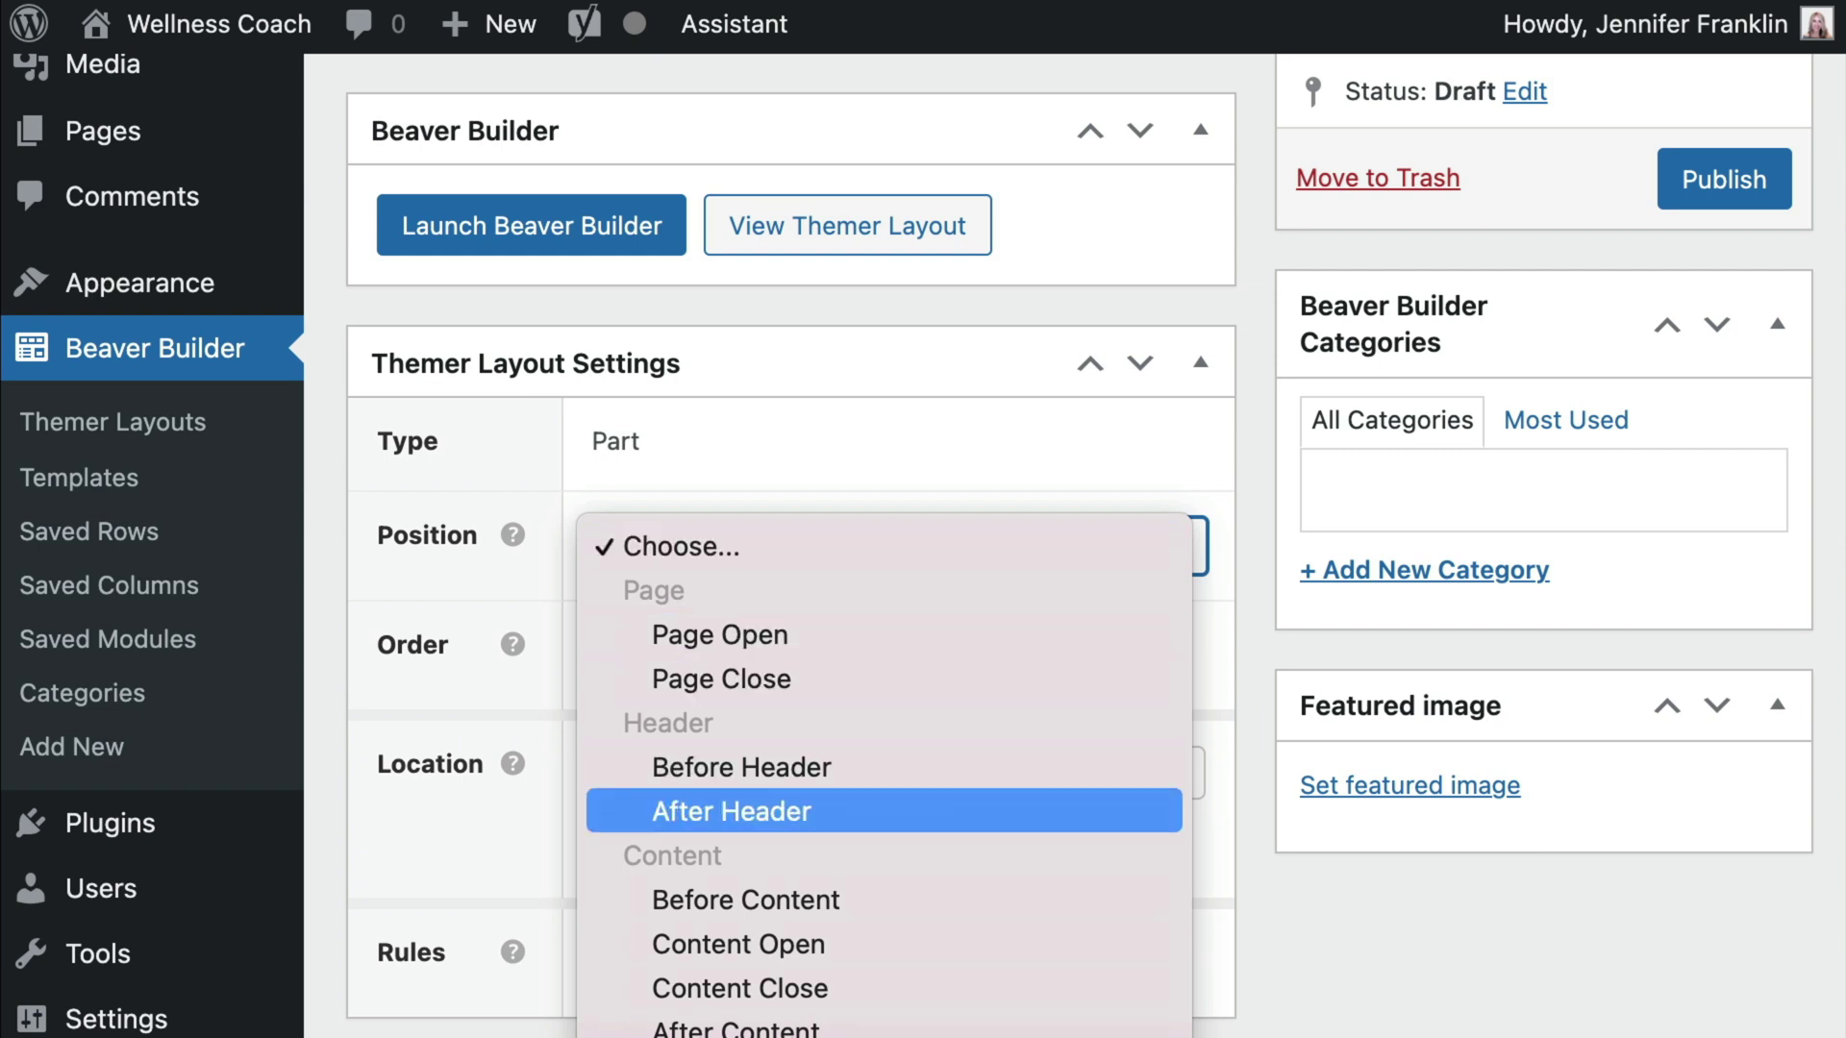
pyautogui.press('Return')
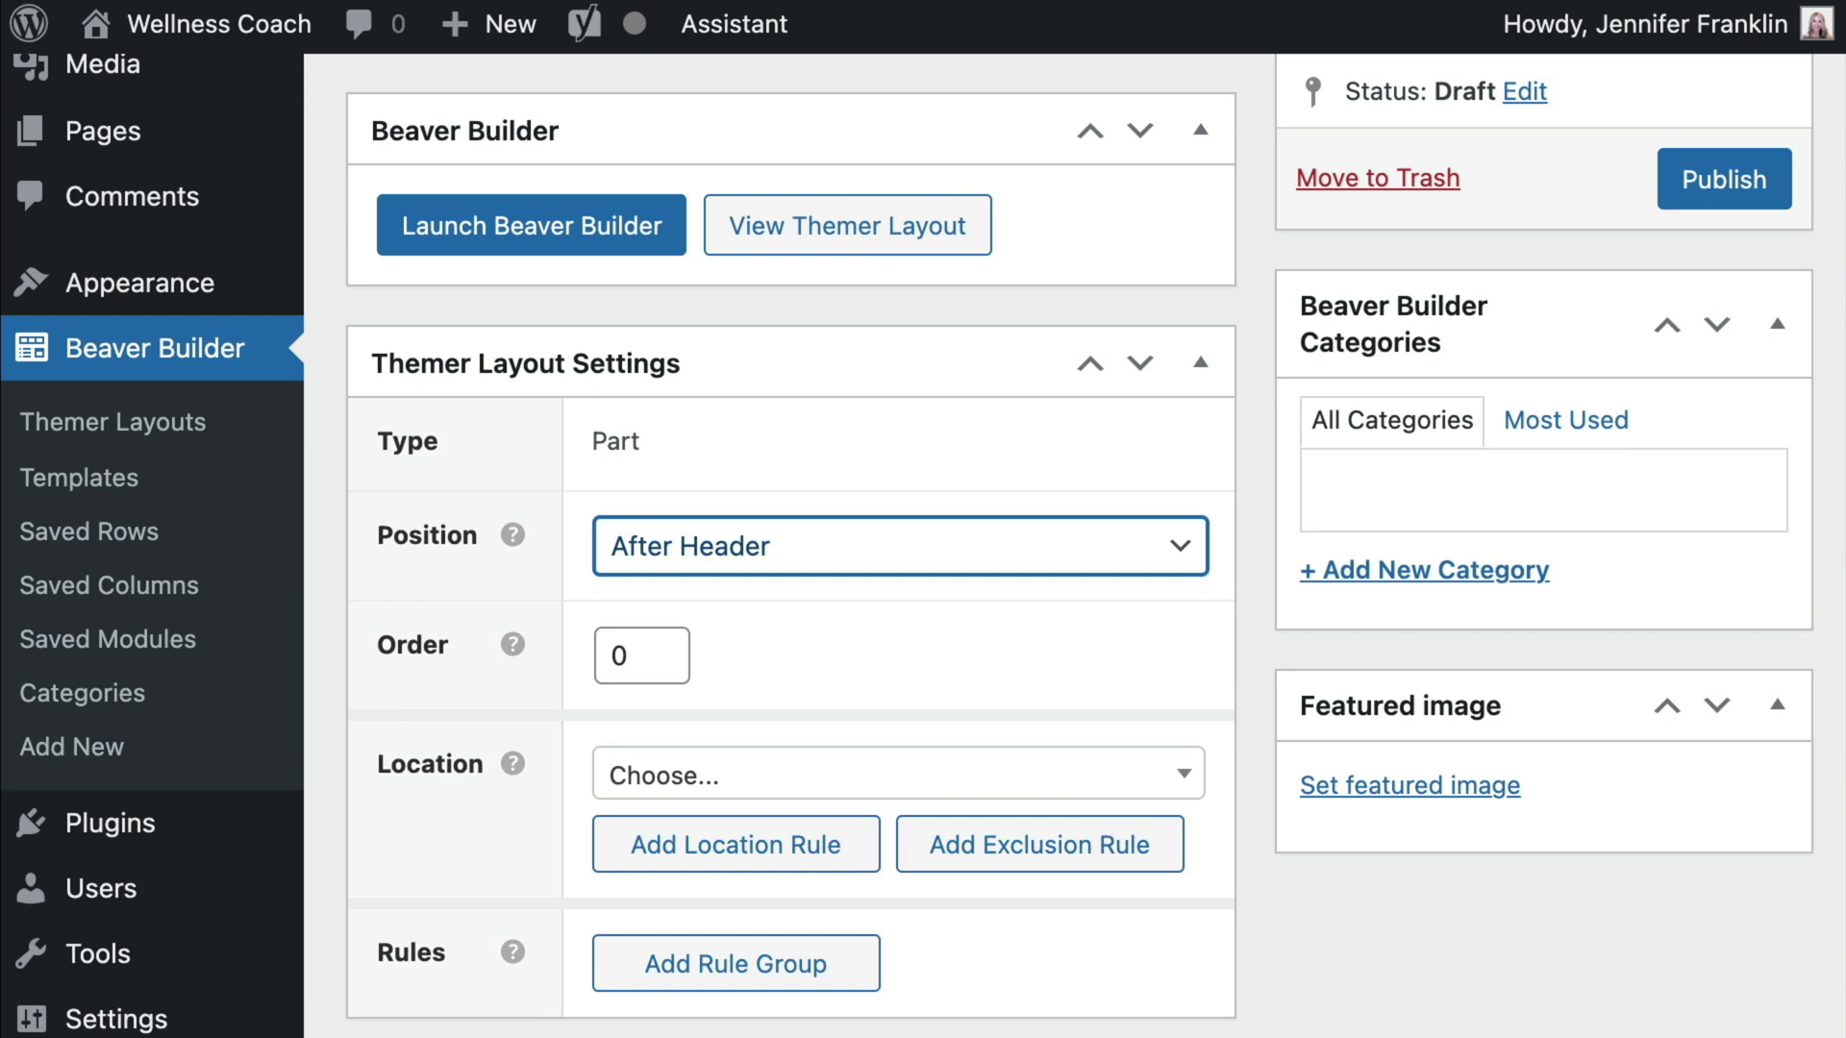
pyautogui.press('Tab')
pyautogui.press('Tab')
pyautogui.press('Return')
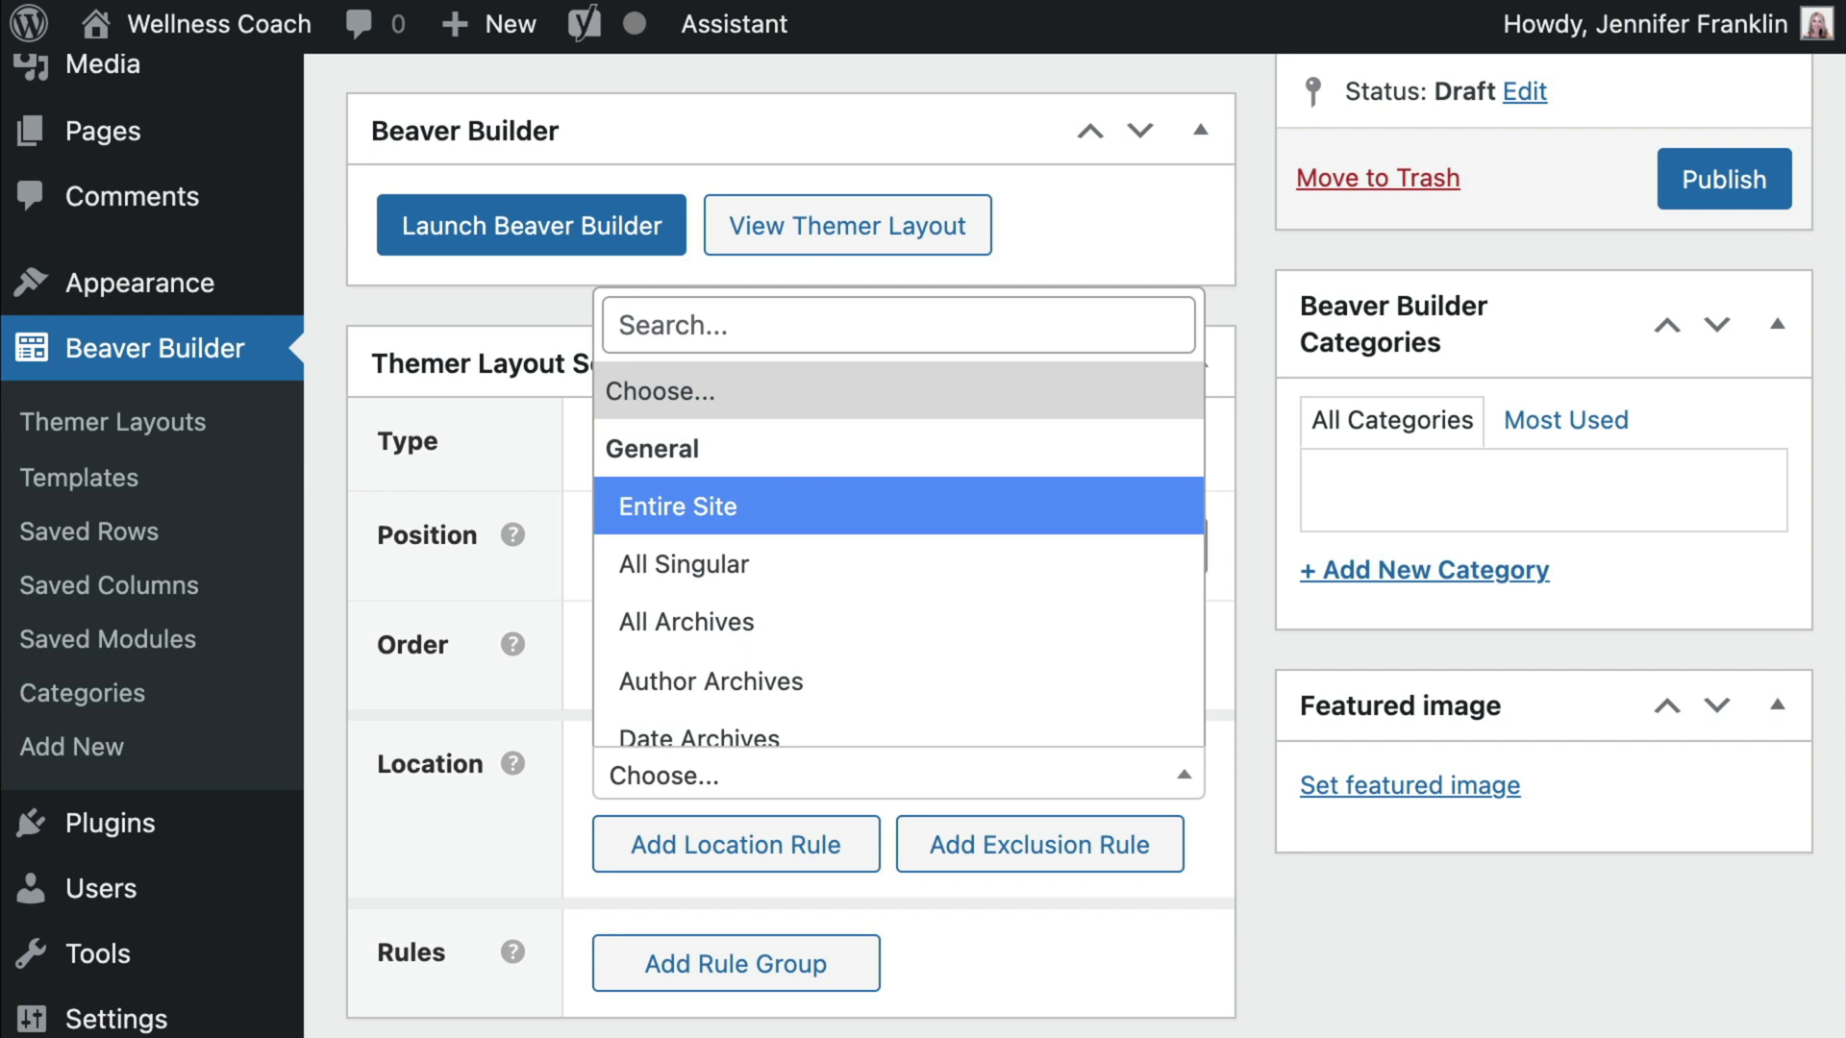
pyautogui.press('Return')
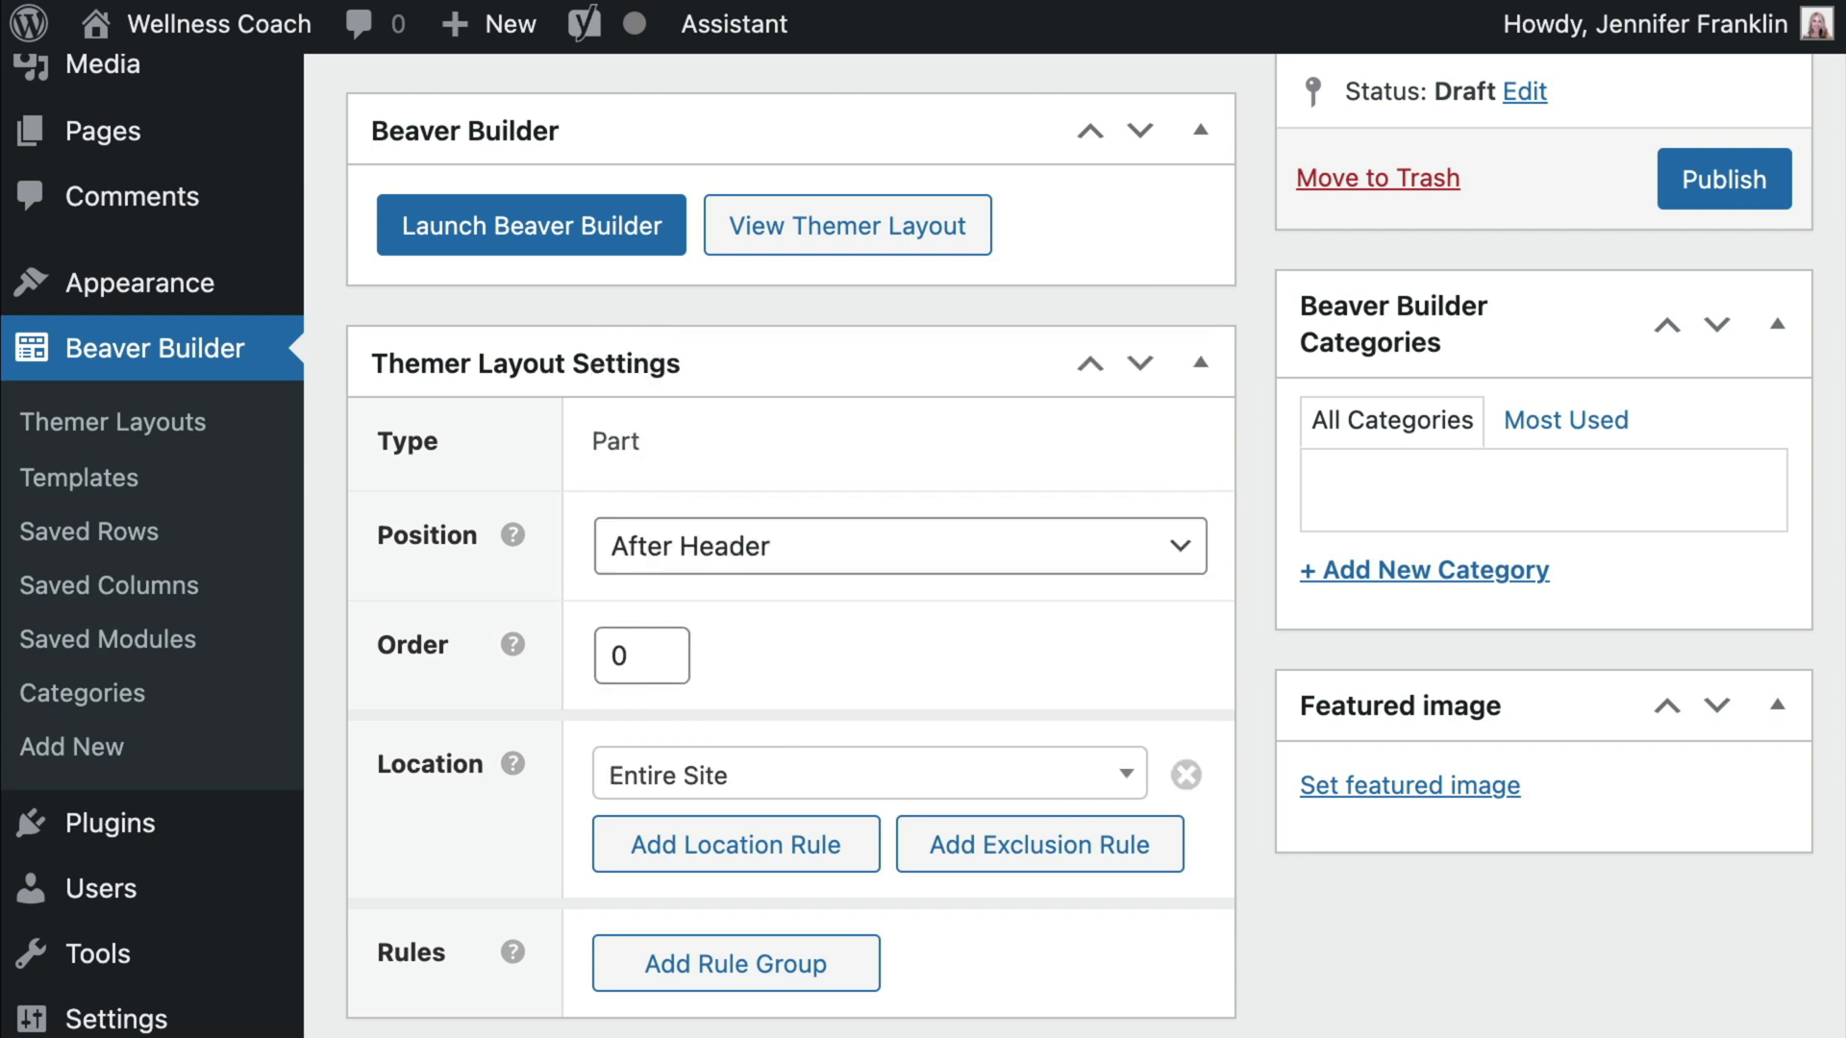
# Add an exclusion rule for Page › Wellness Coach: Functional Medicine and publish the layout.
pyautogui.scroll(-3, 923, 543)
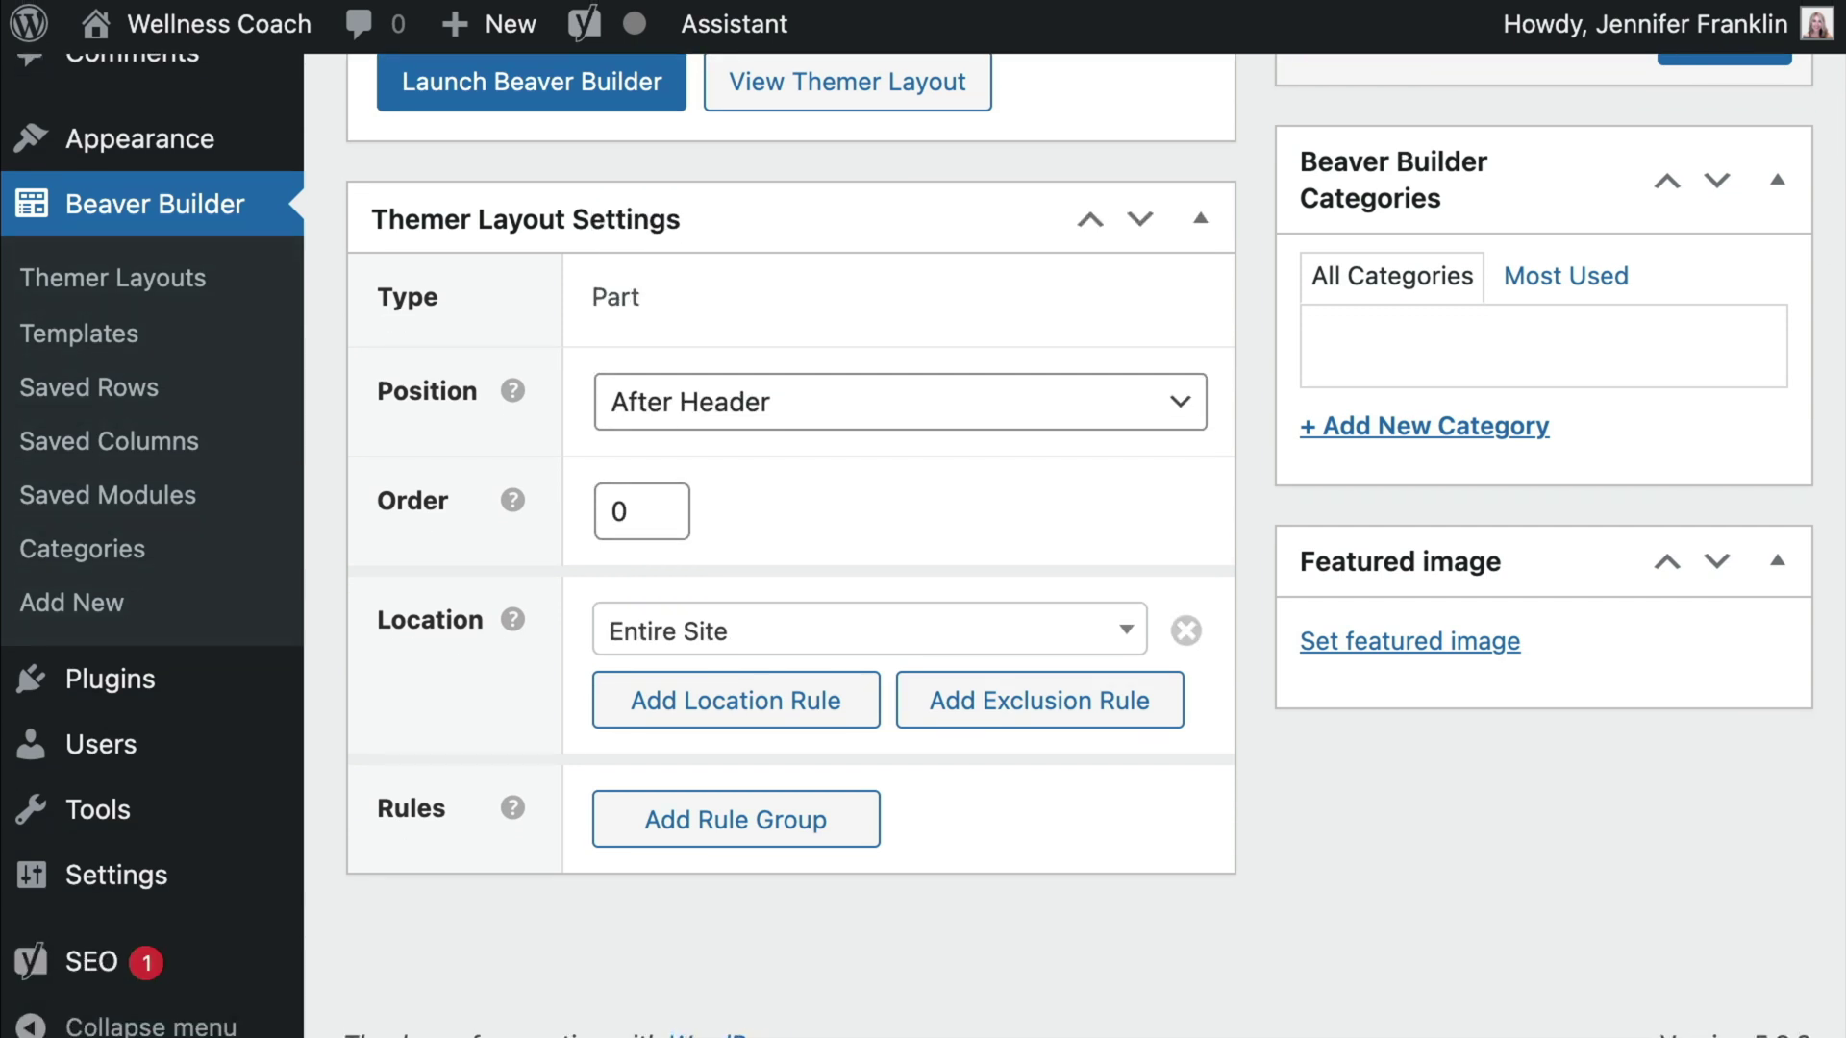
pyautogui.click(1158, 717)
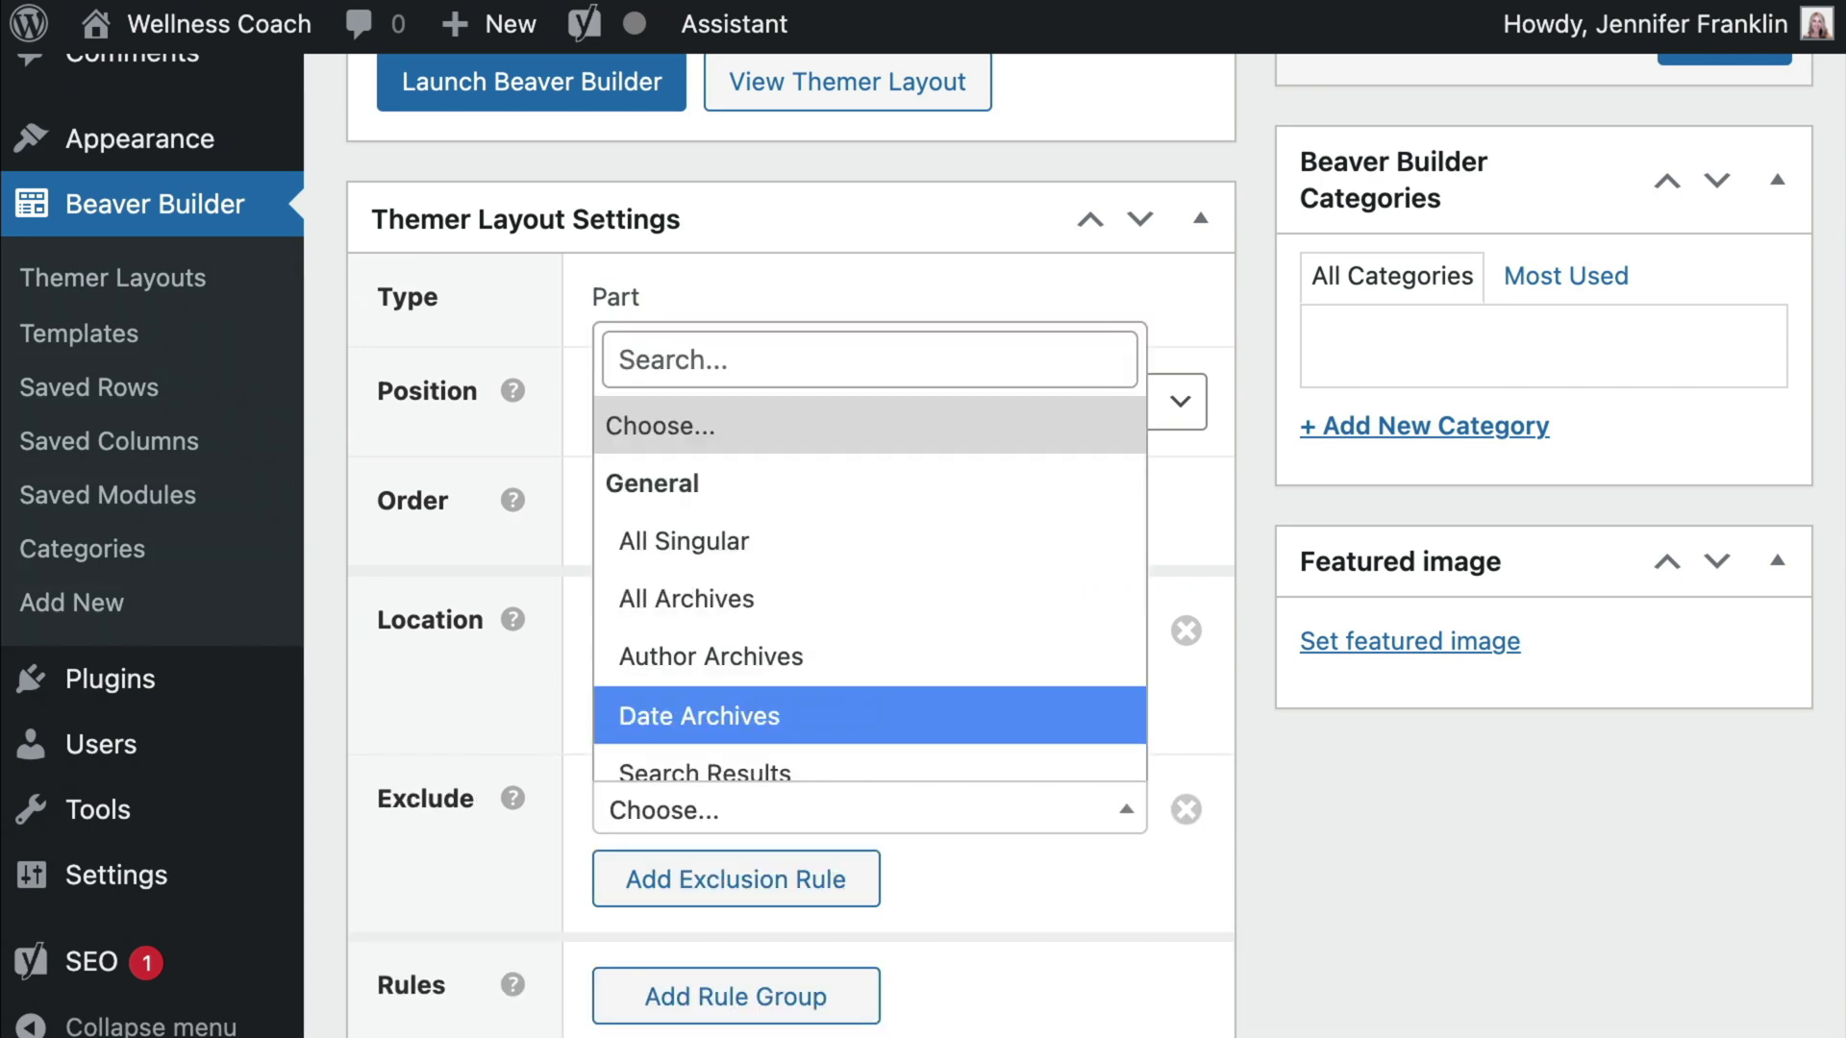
pyautogui.scroll(-3, 870, 588)
pyautogui.scroll(-5, 870, 577)
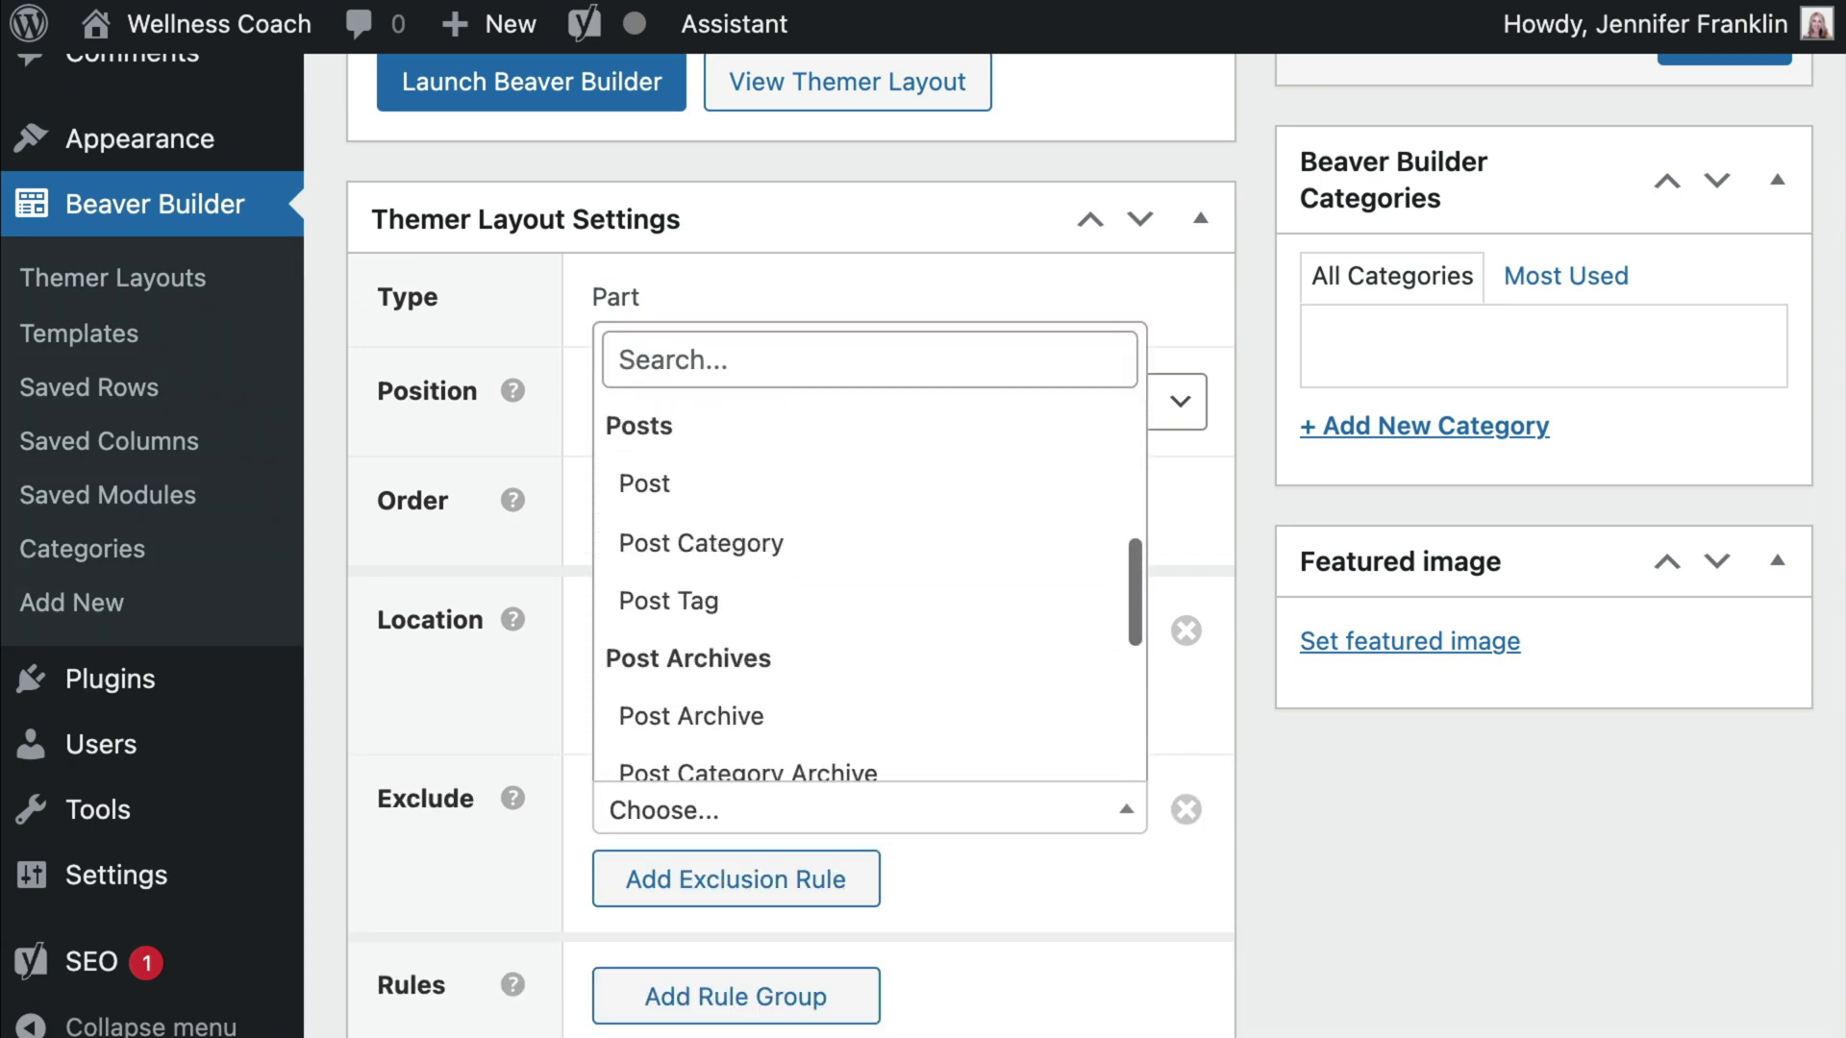
pyautogui.scroll(-1, 870, 596)
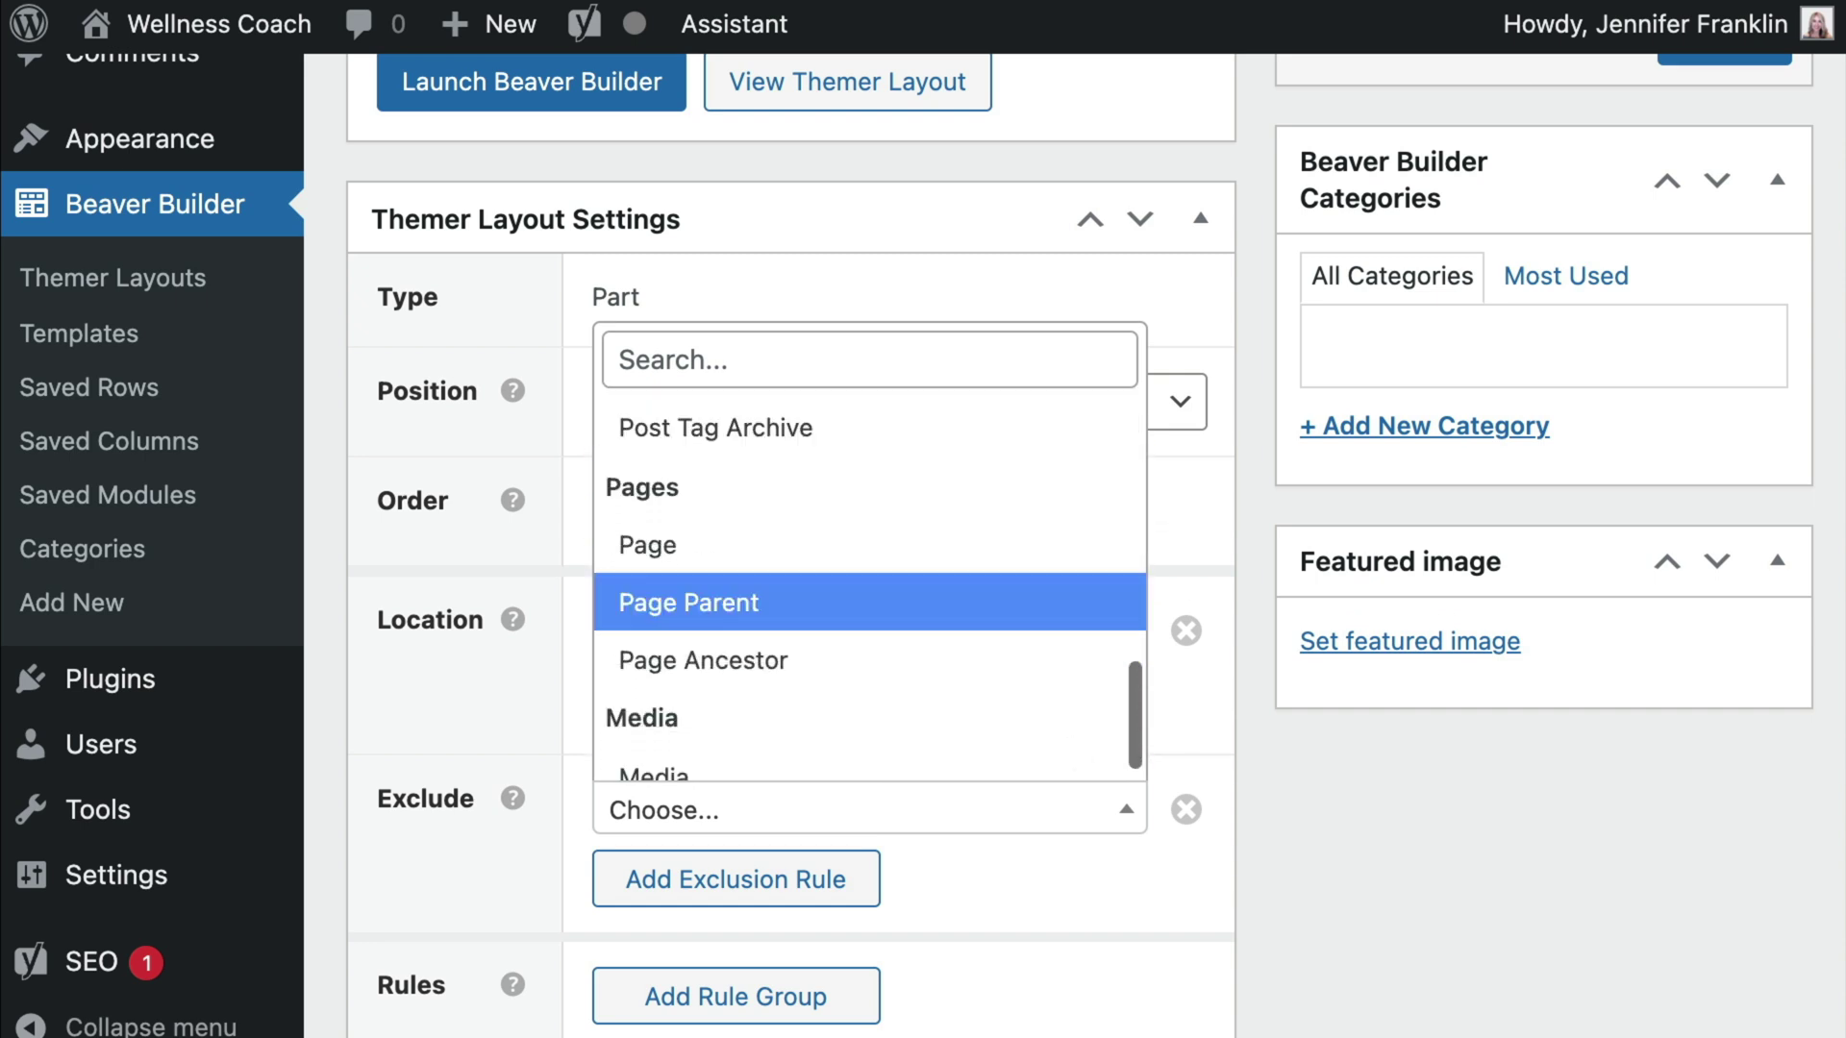
pyautogui.click(673, 539)
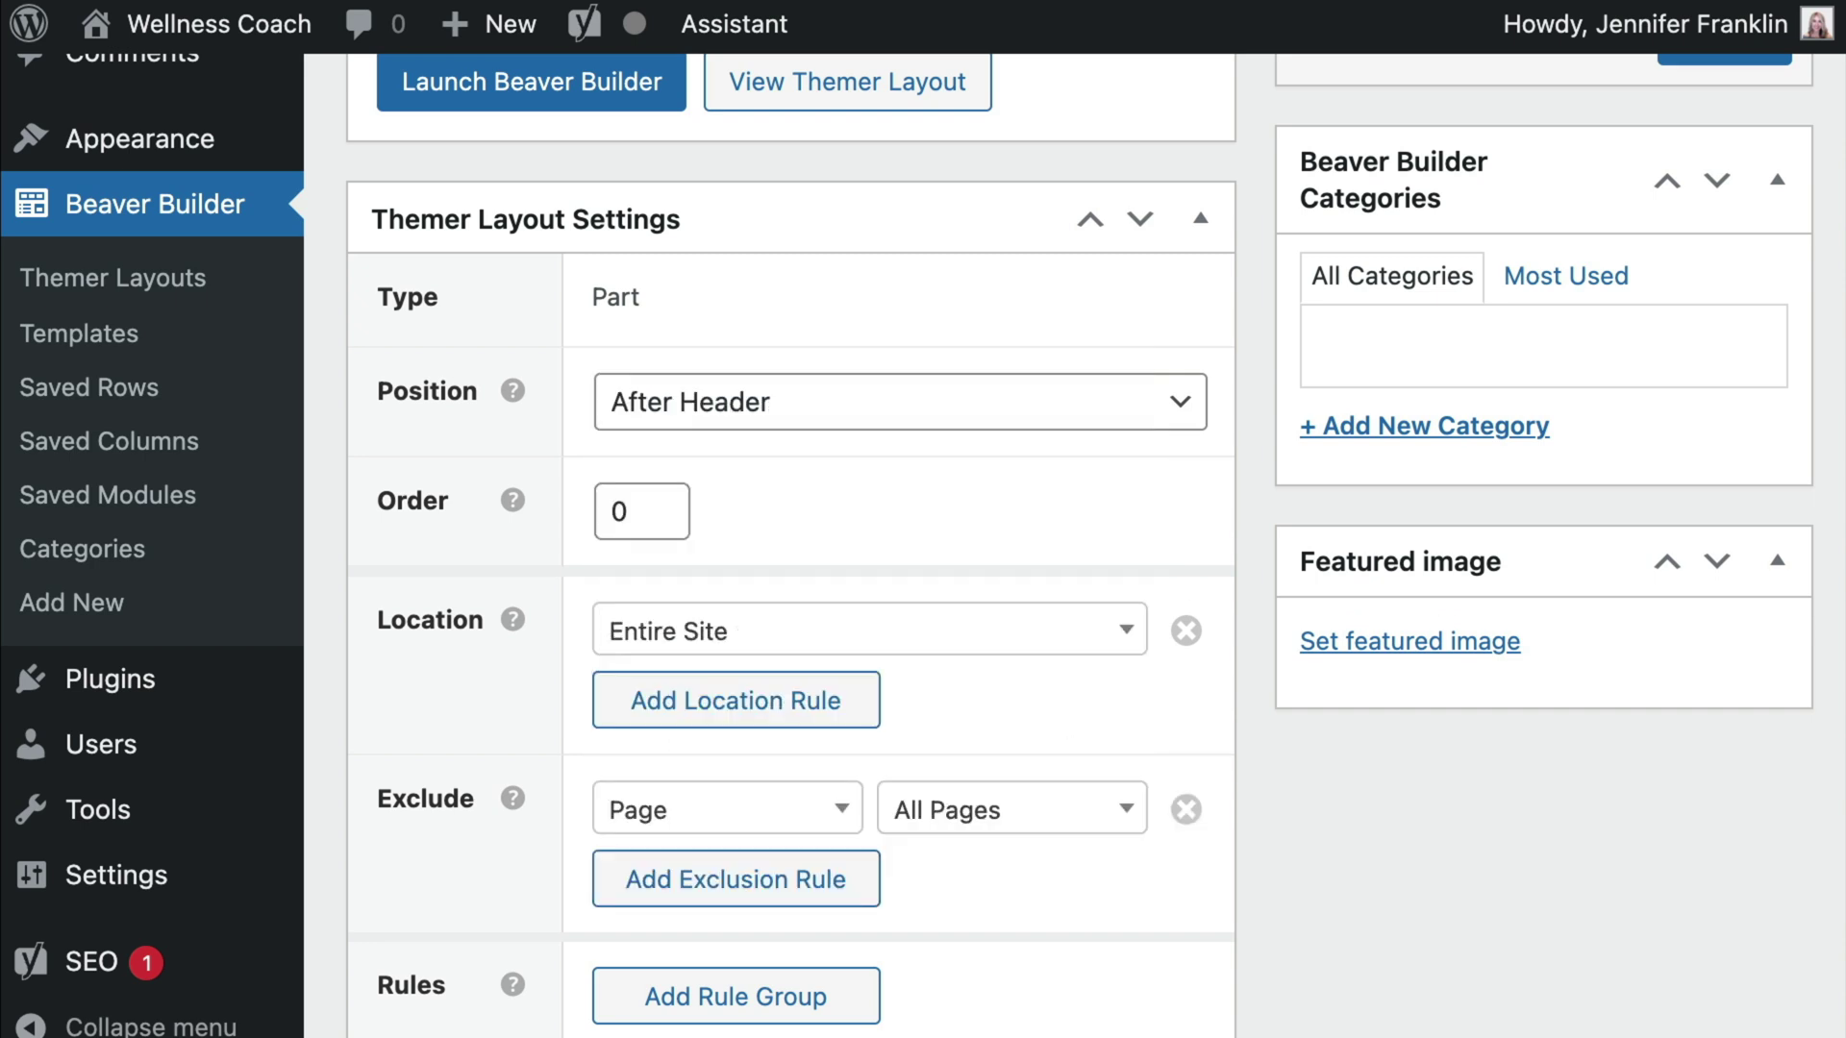
pyautogui.click(1013, 810)
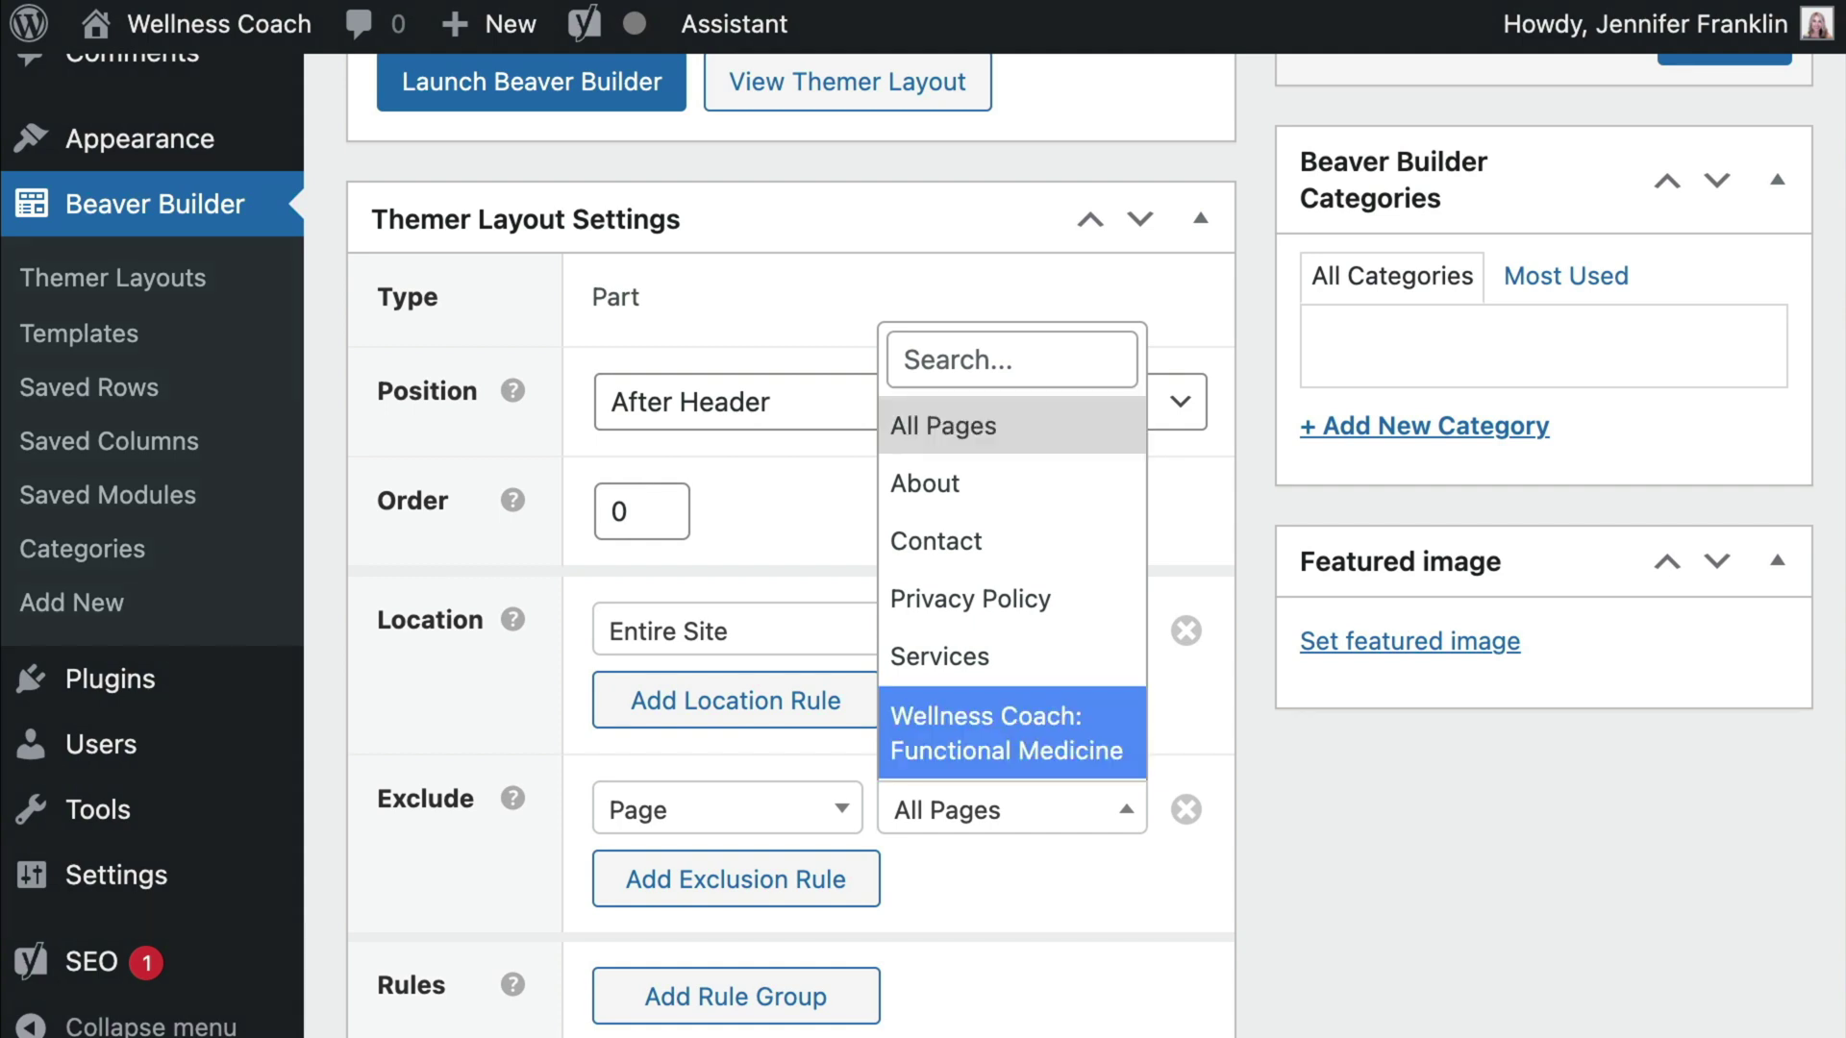
pyautogui.scroll(-1, 1000, 731)
pyautogui.click(1003, 733)
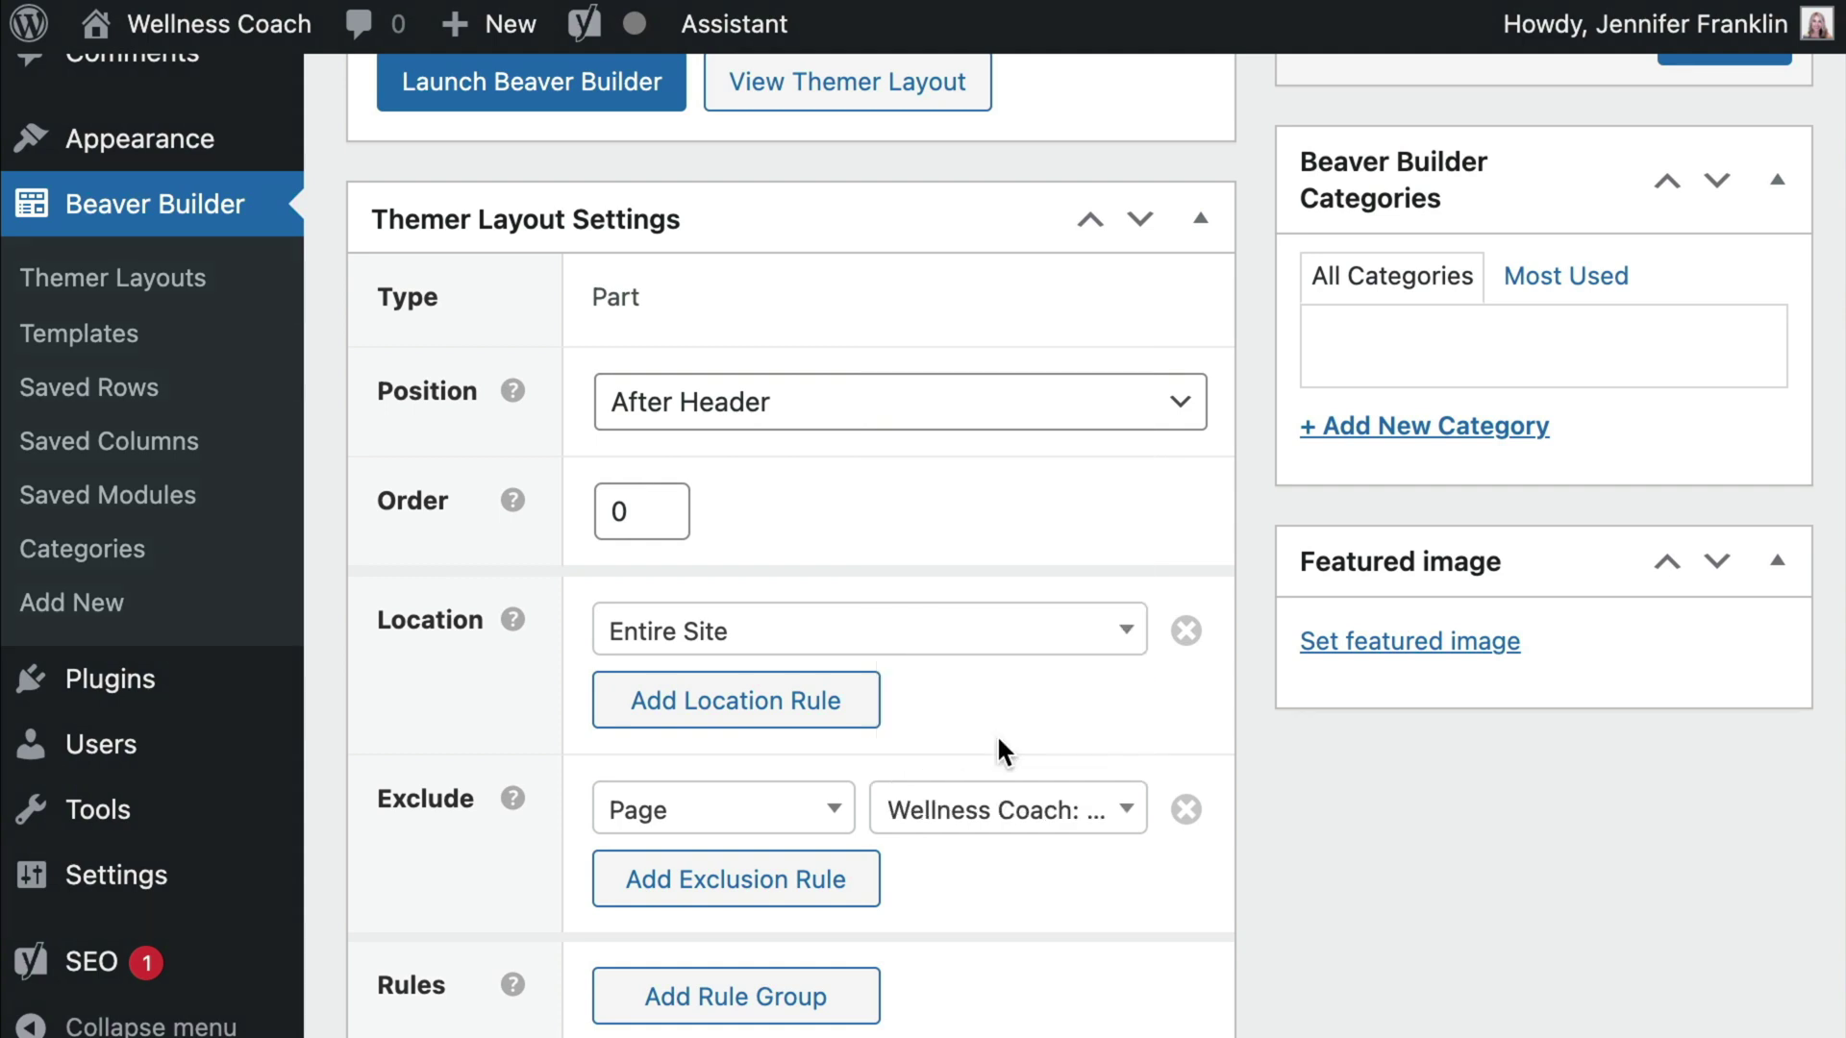
pyautogui.scroll(4, 790, 481)
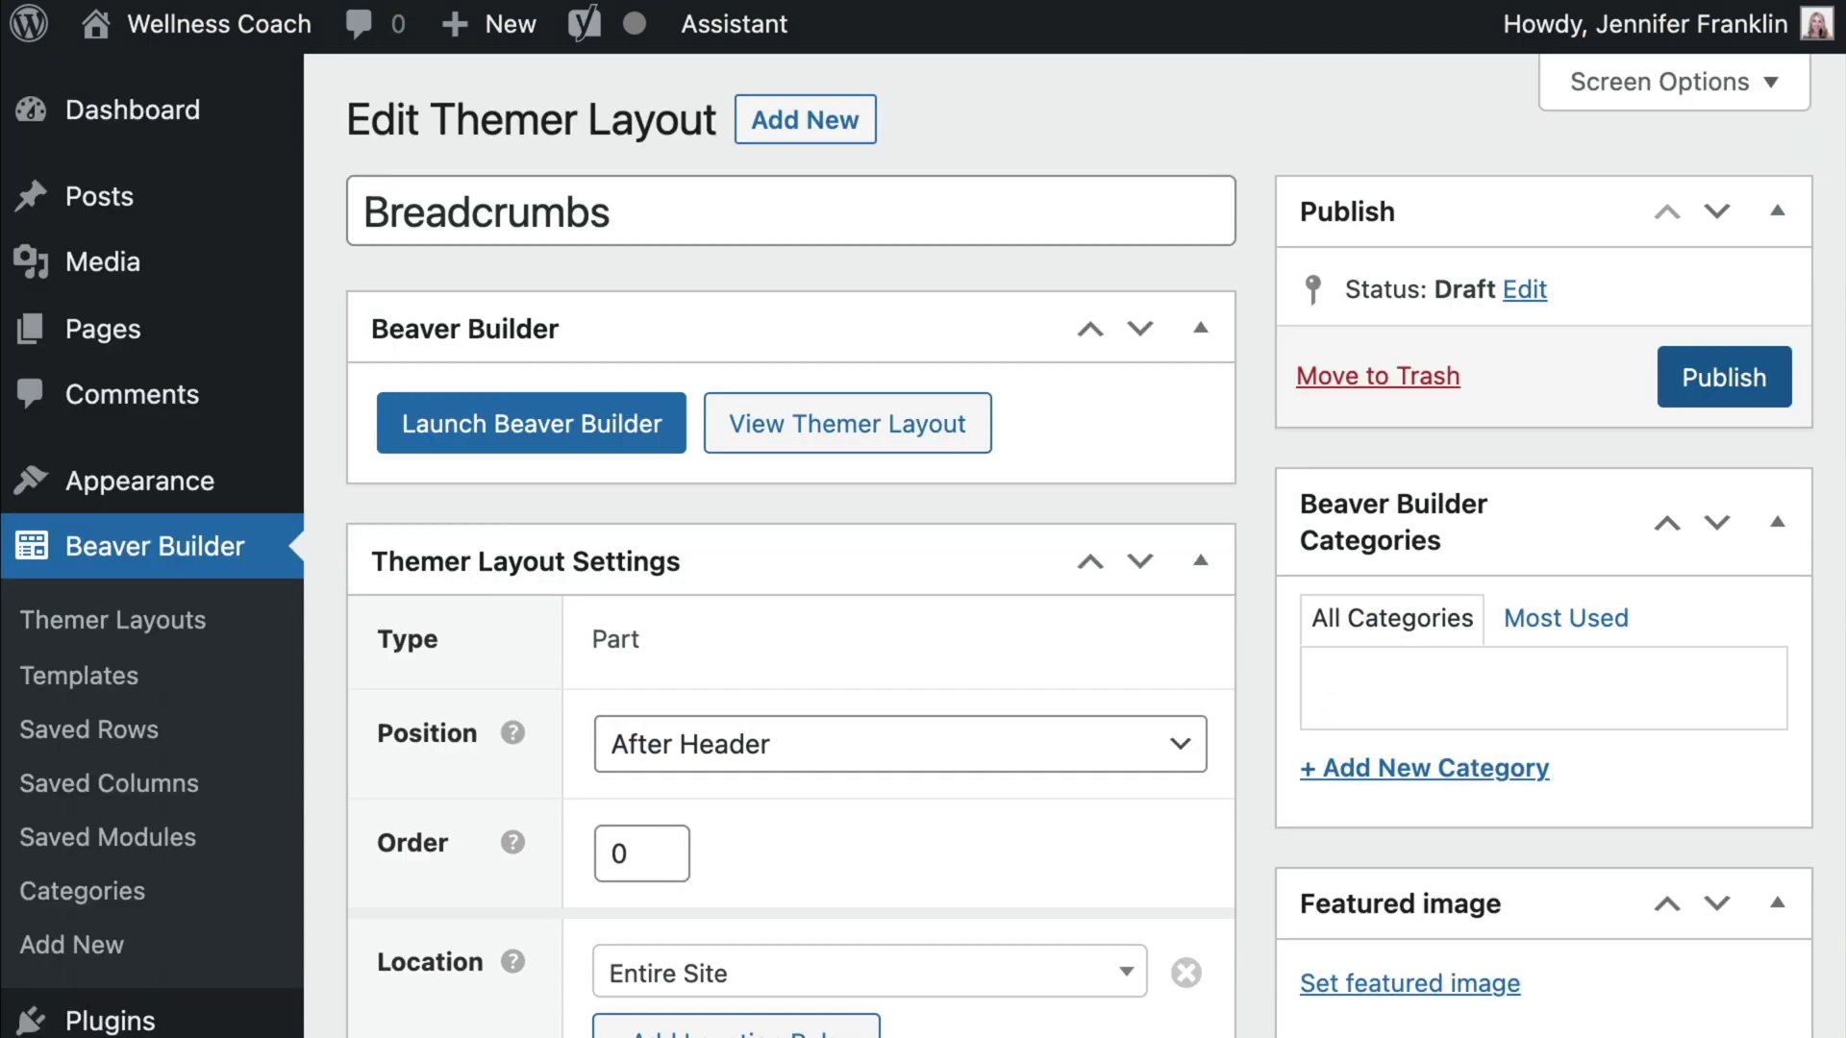
pyautogui.click(1776, 387)
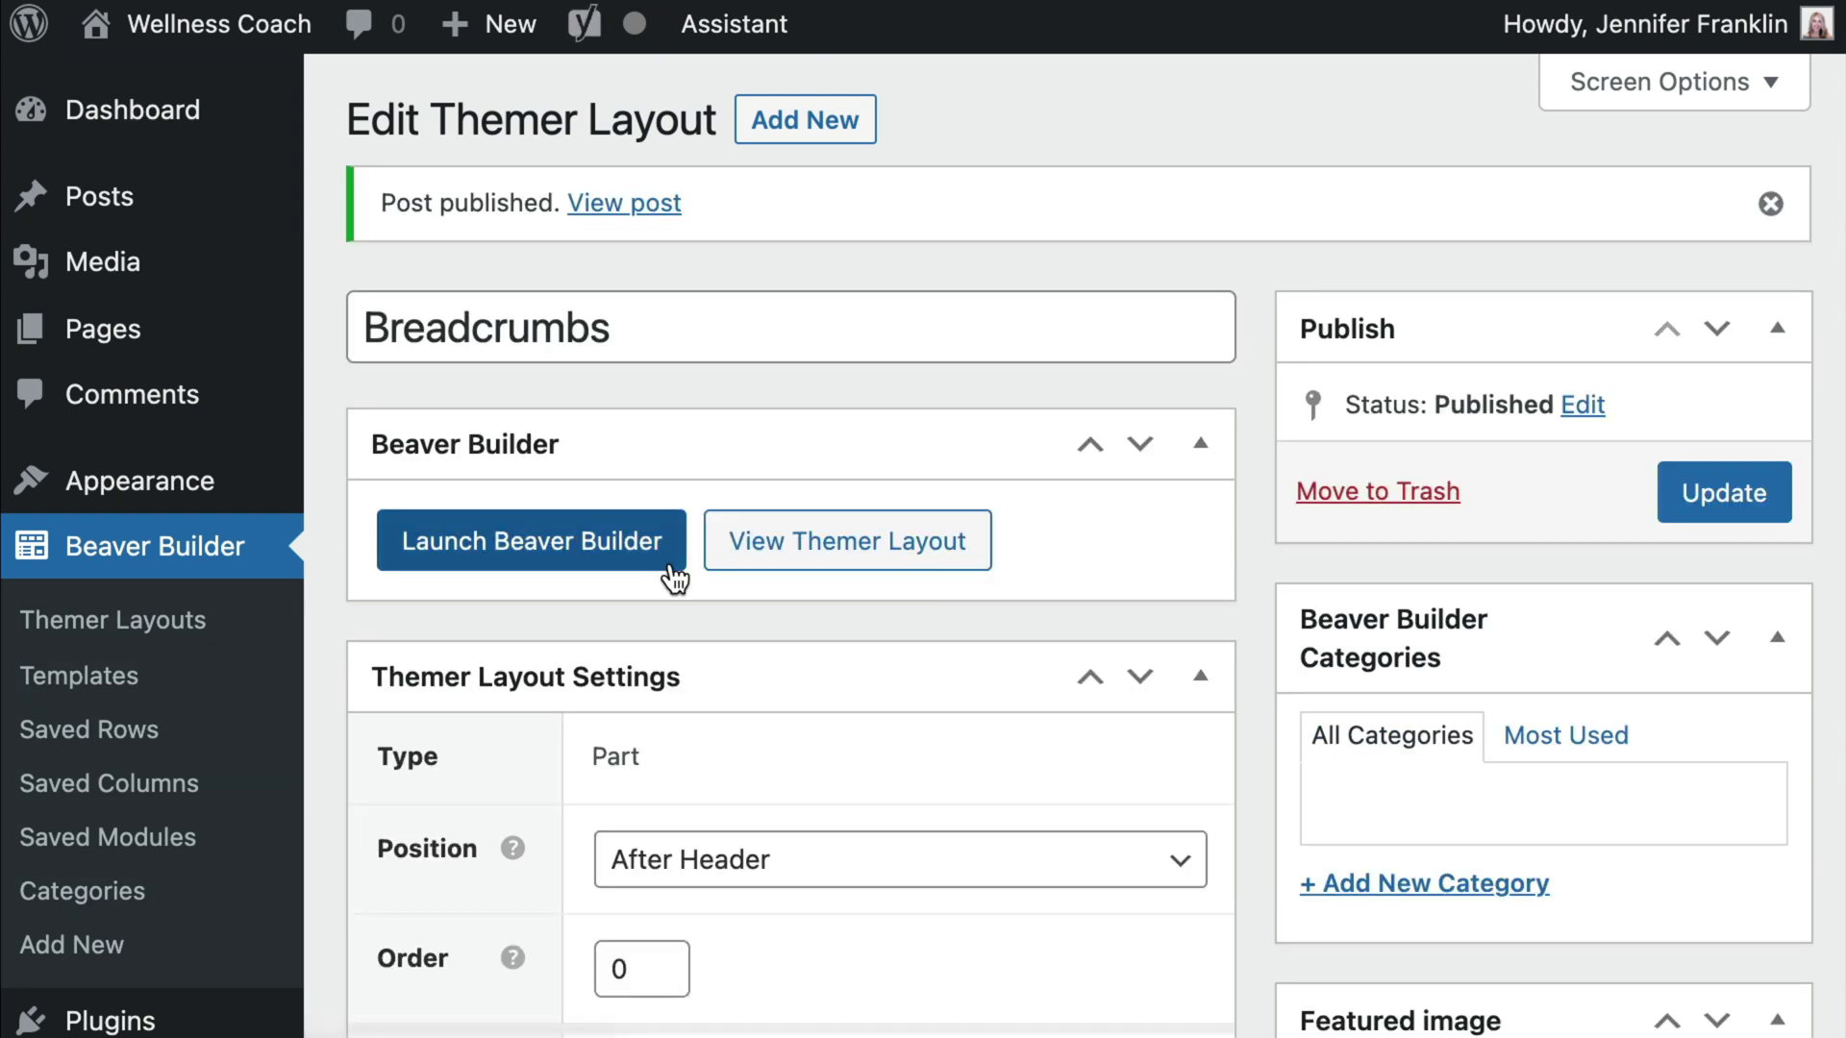
# In Beaver Builder, add an HTML module below the header containing [wpseo_breadcrumb] and save it.
pyautogui.click(675, 573)
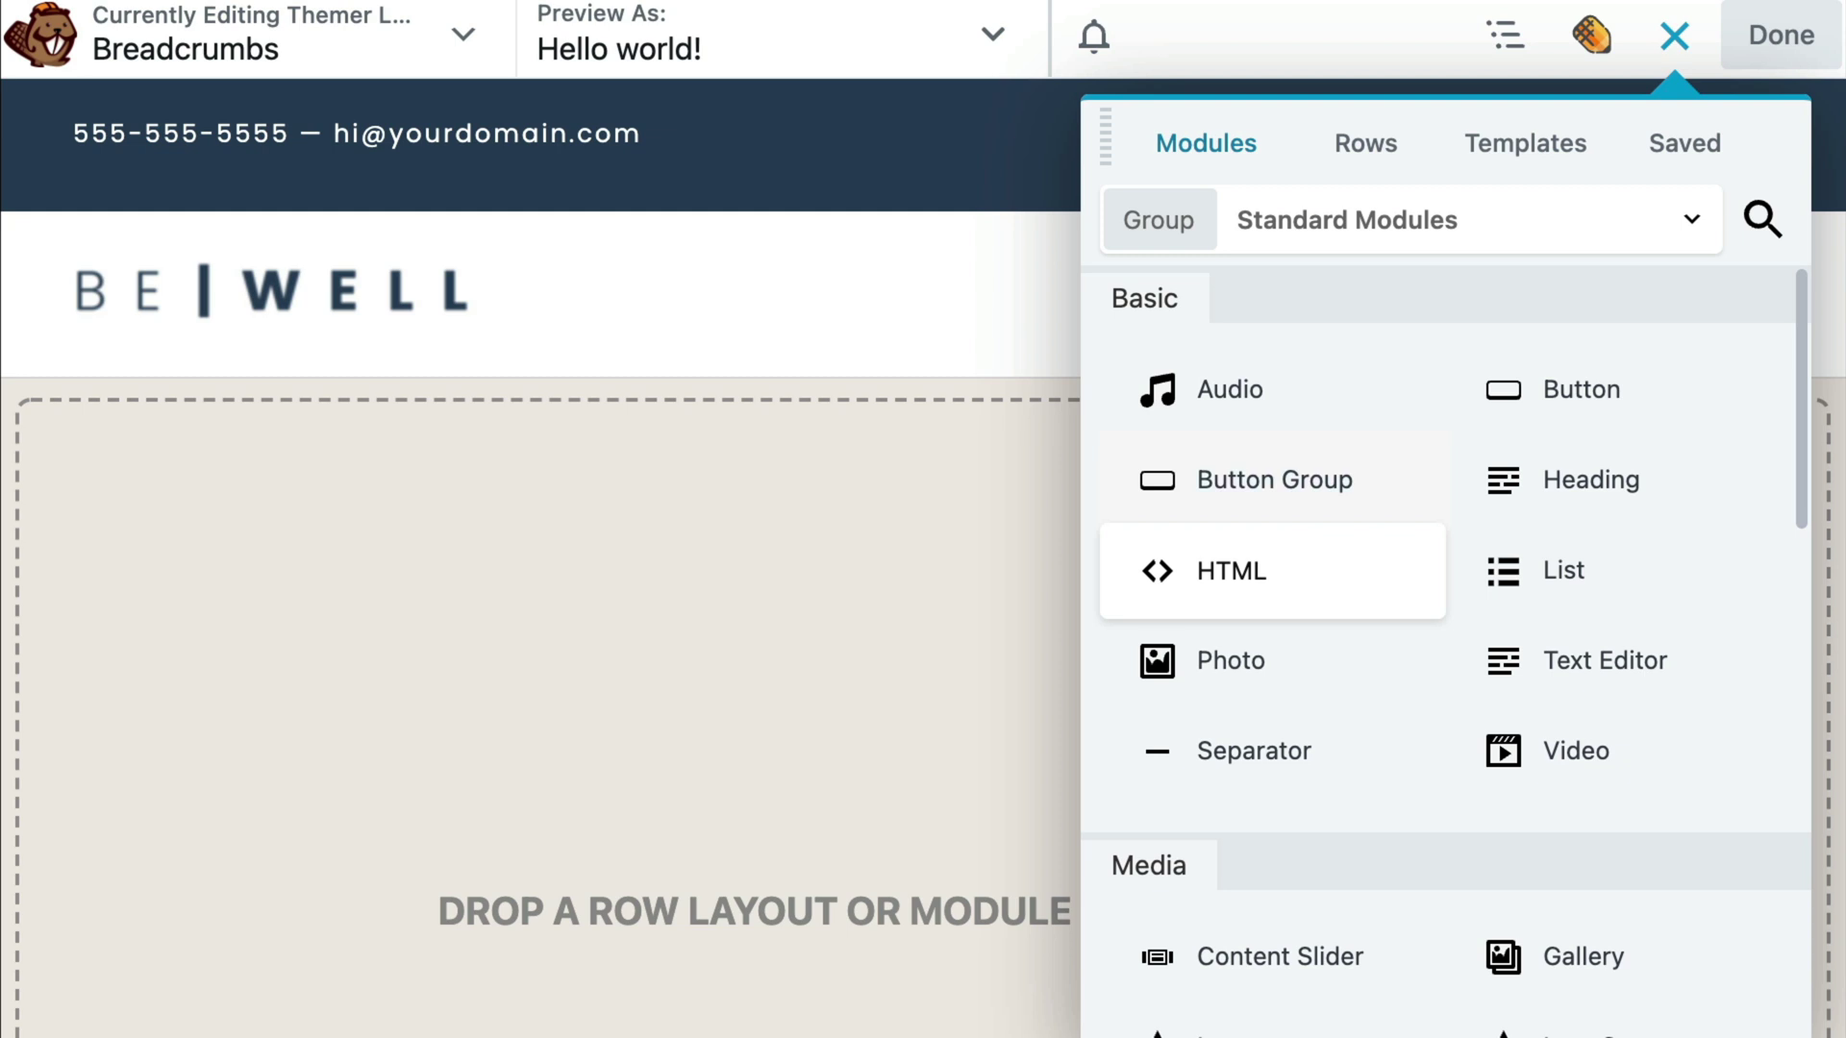
pyautogui.moveTo(1230, 571); pyautogui.dragTo(971, 423)
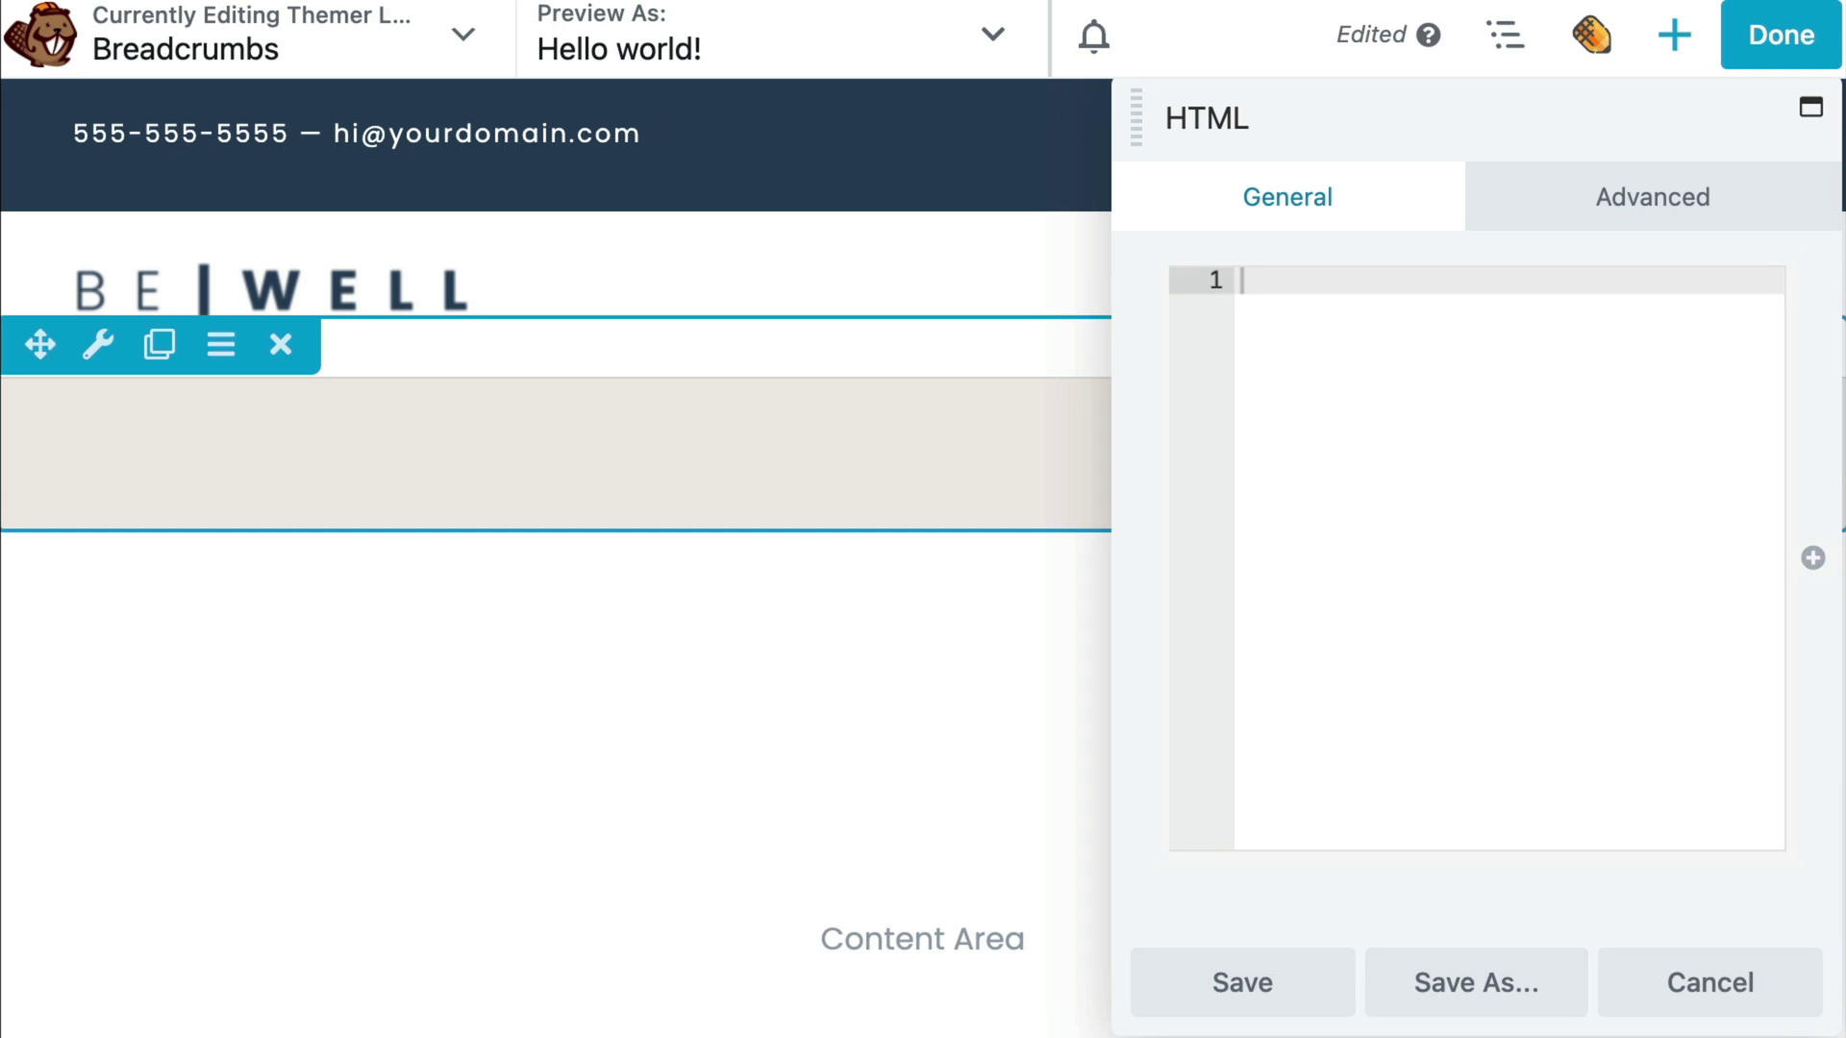
pyautogui.write('[wpseo_breadcrumb]')
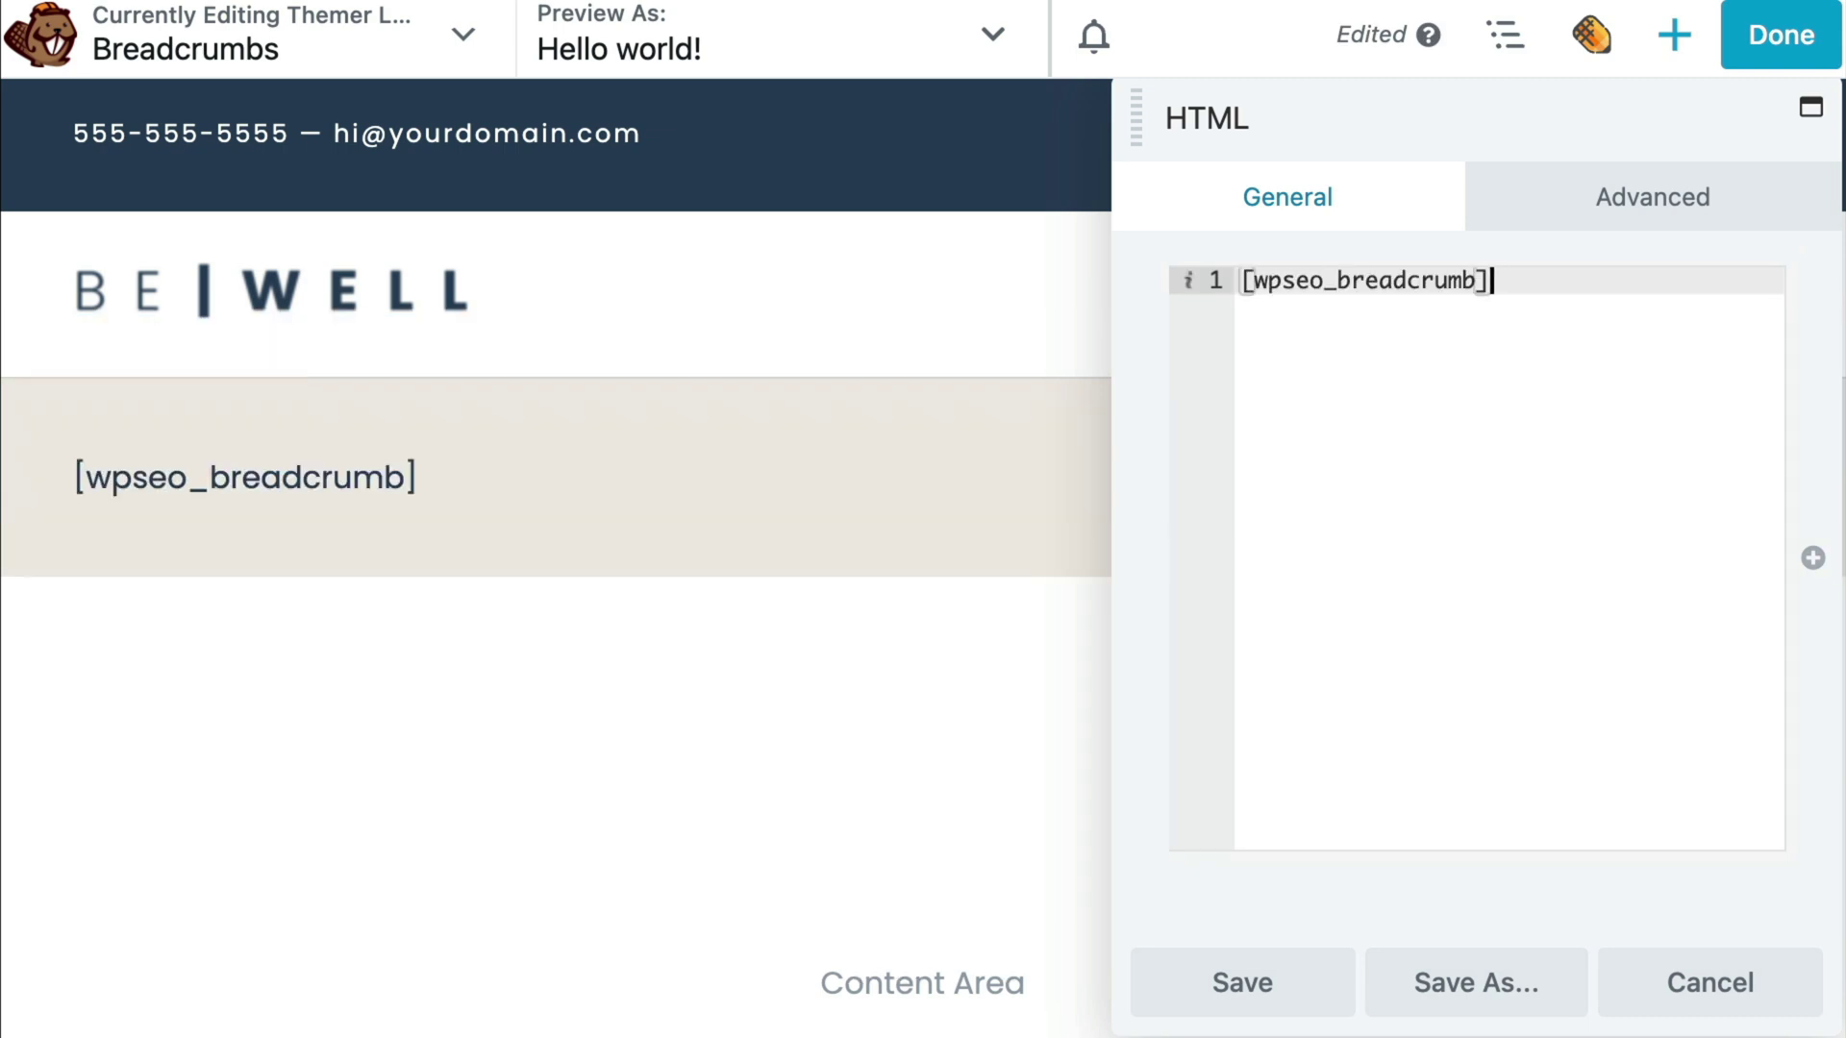
pyautogui.click(1291, 1004)
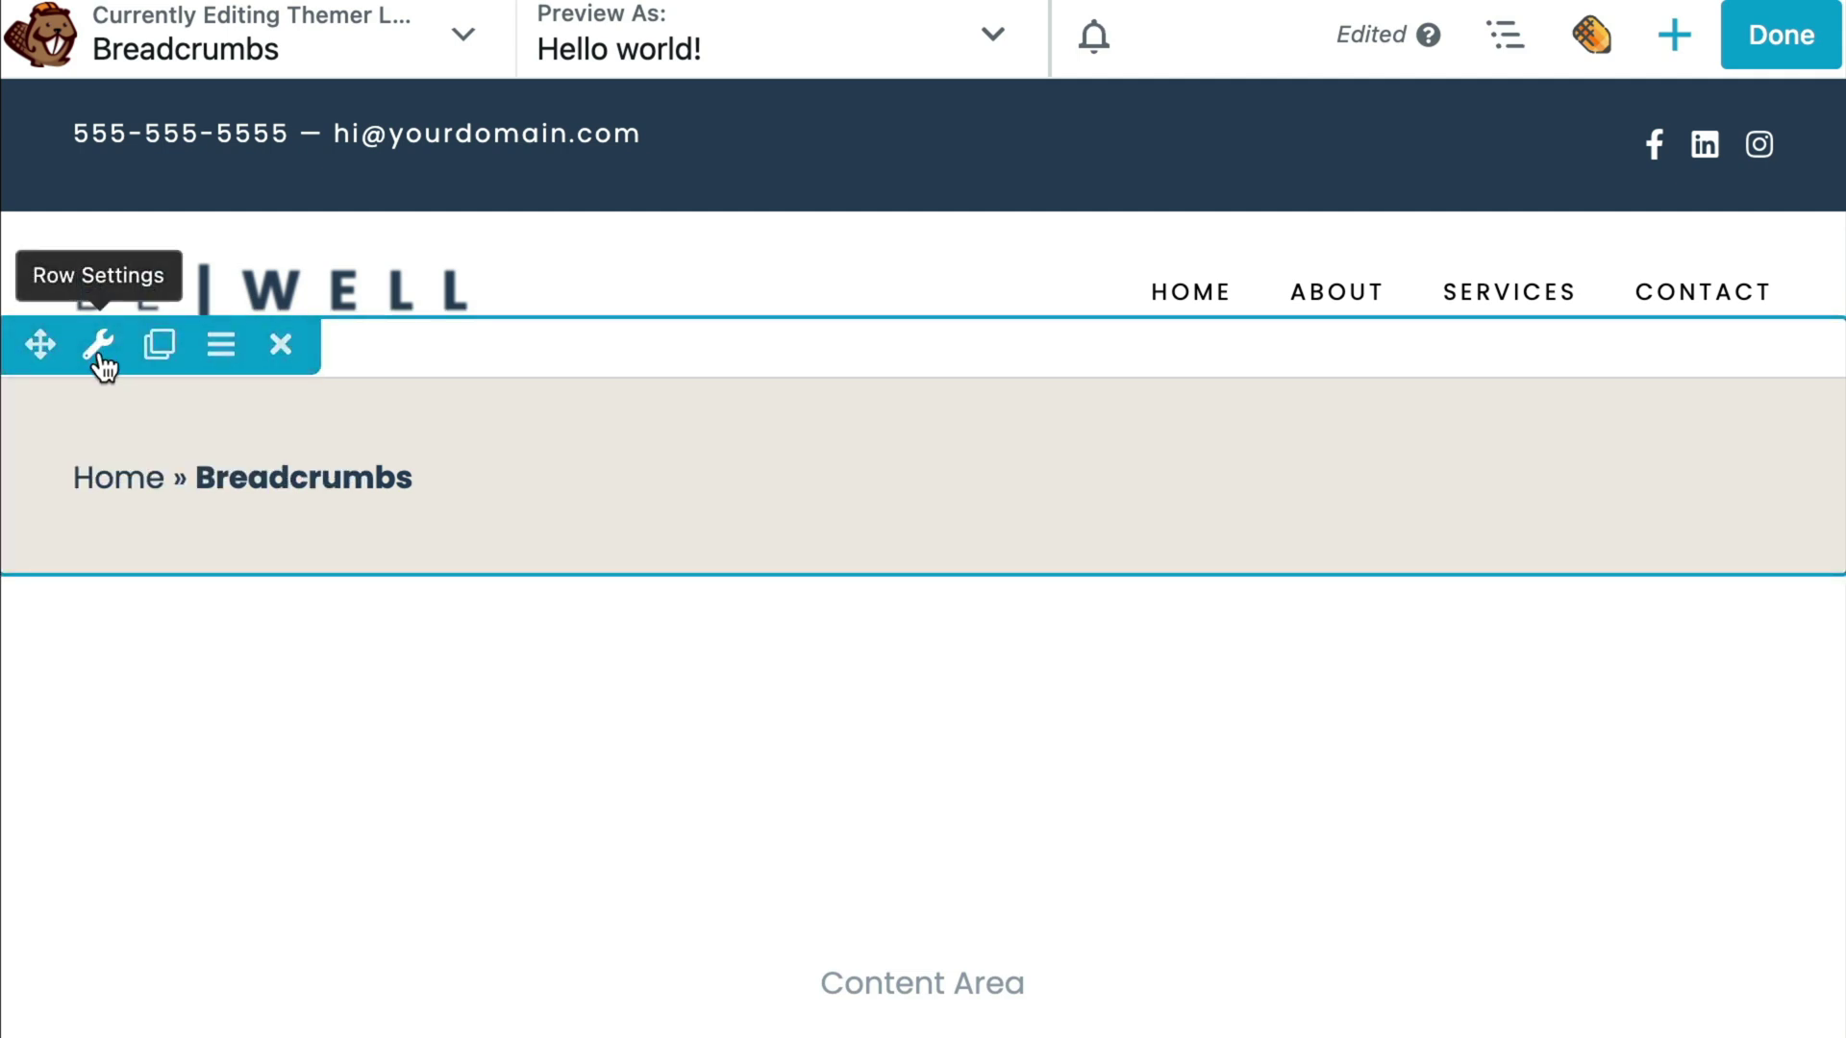
# Make the breadcrumb row Full Width with 0 top padding, then finish and publish the layout.
pyautogui.click(99, 346)
pyautogui.click(1442, 369)
pyautogui.click(1226, 412)
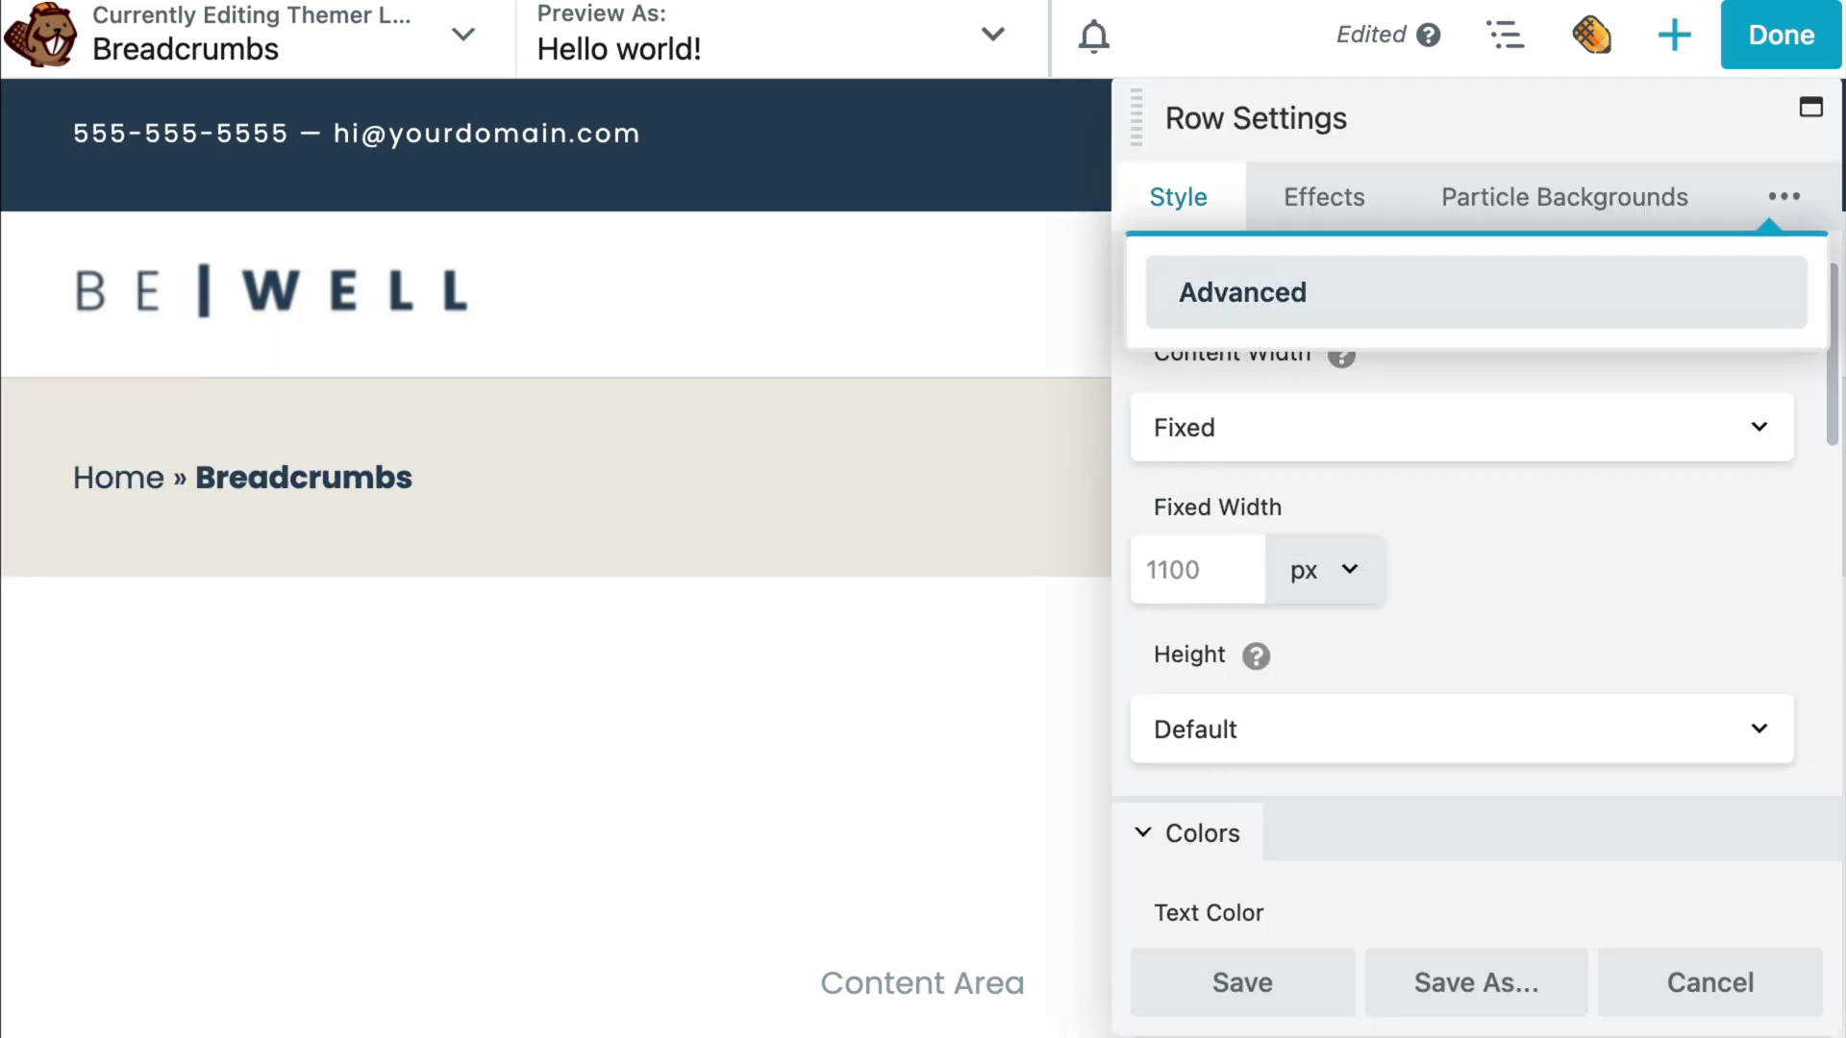
pyautogui.click(1243, 293)
pyautogui.click(1195, 317)
pyautogui.click(1195, 499)
pyautogui.write('0')
pyautogui.click(1289, 503)
pyautogui.click(1242, 982)
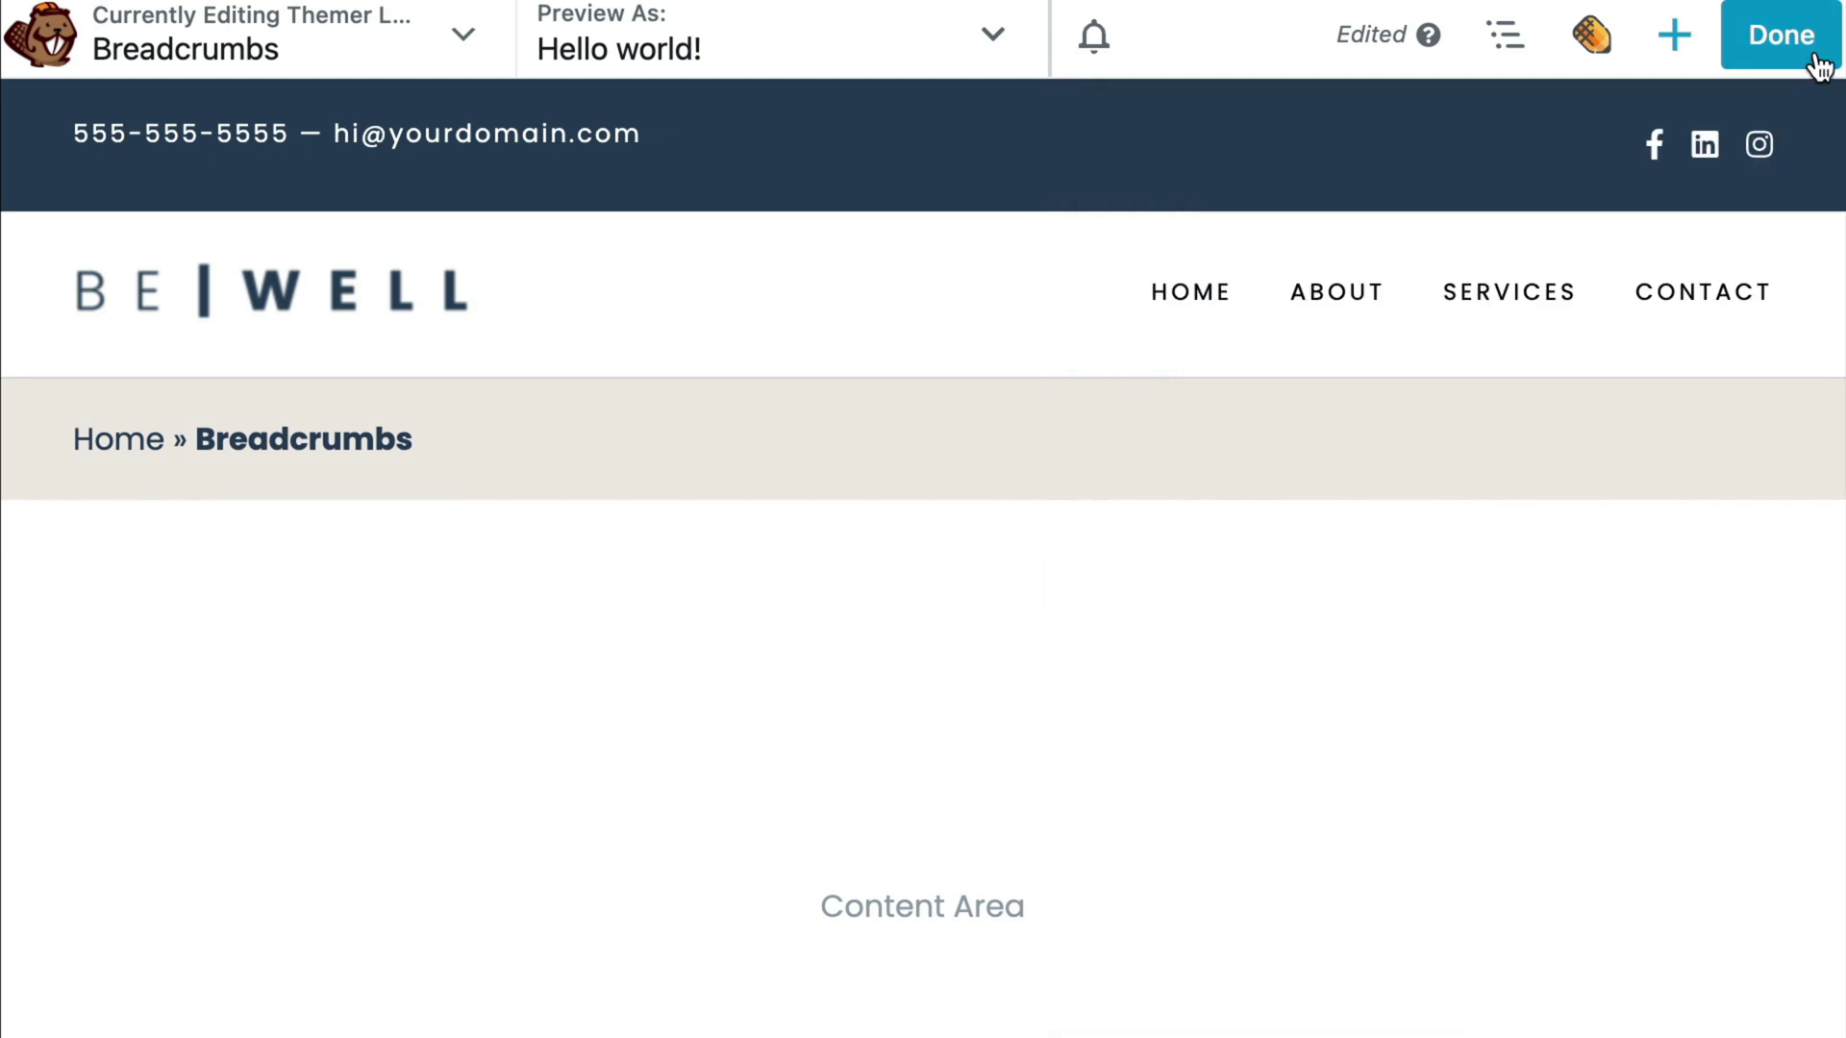
pyautogui.click(1815, 59)
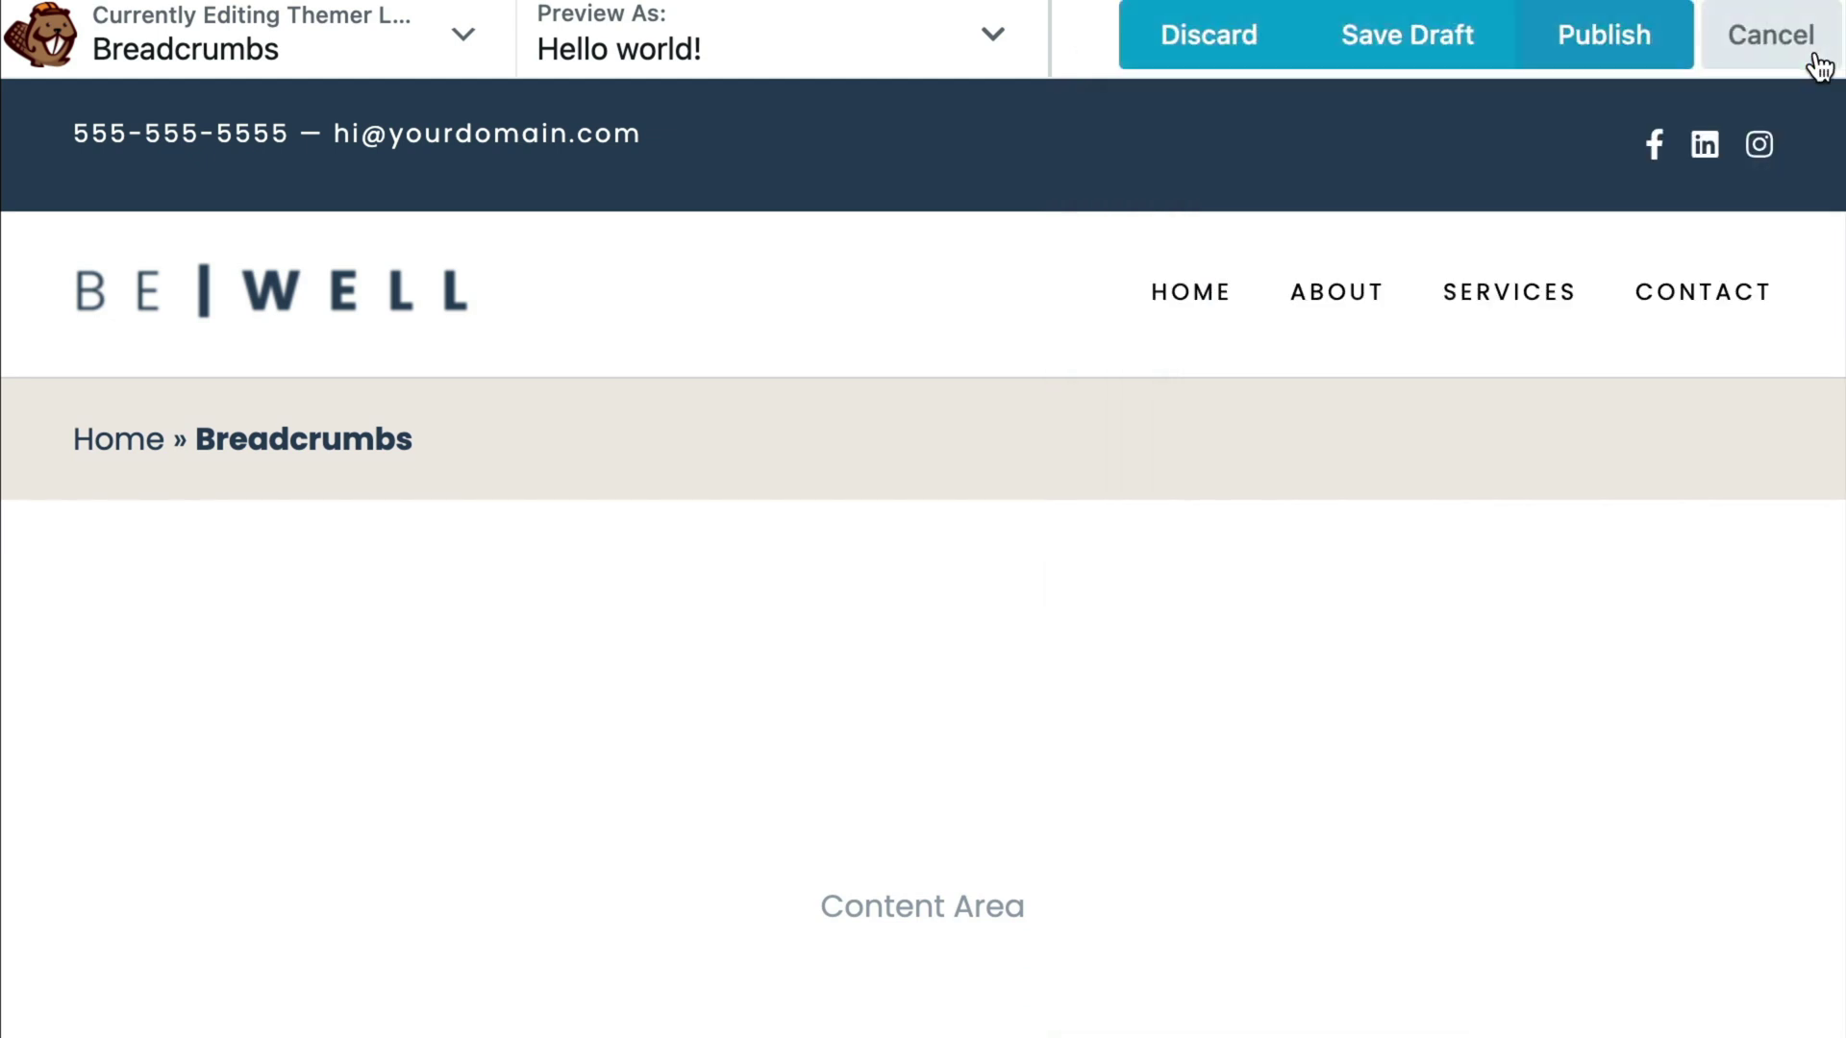
pyautogui.click(1675, 75)
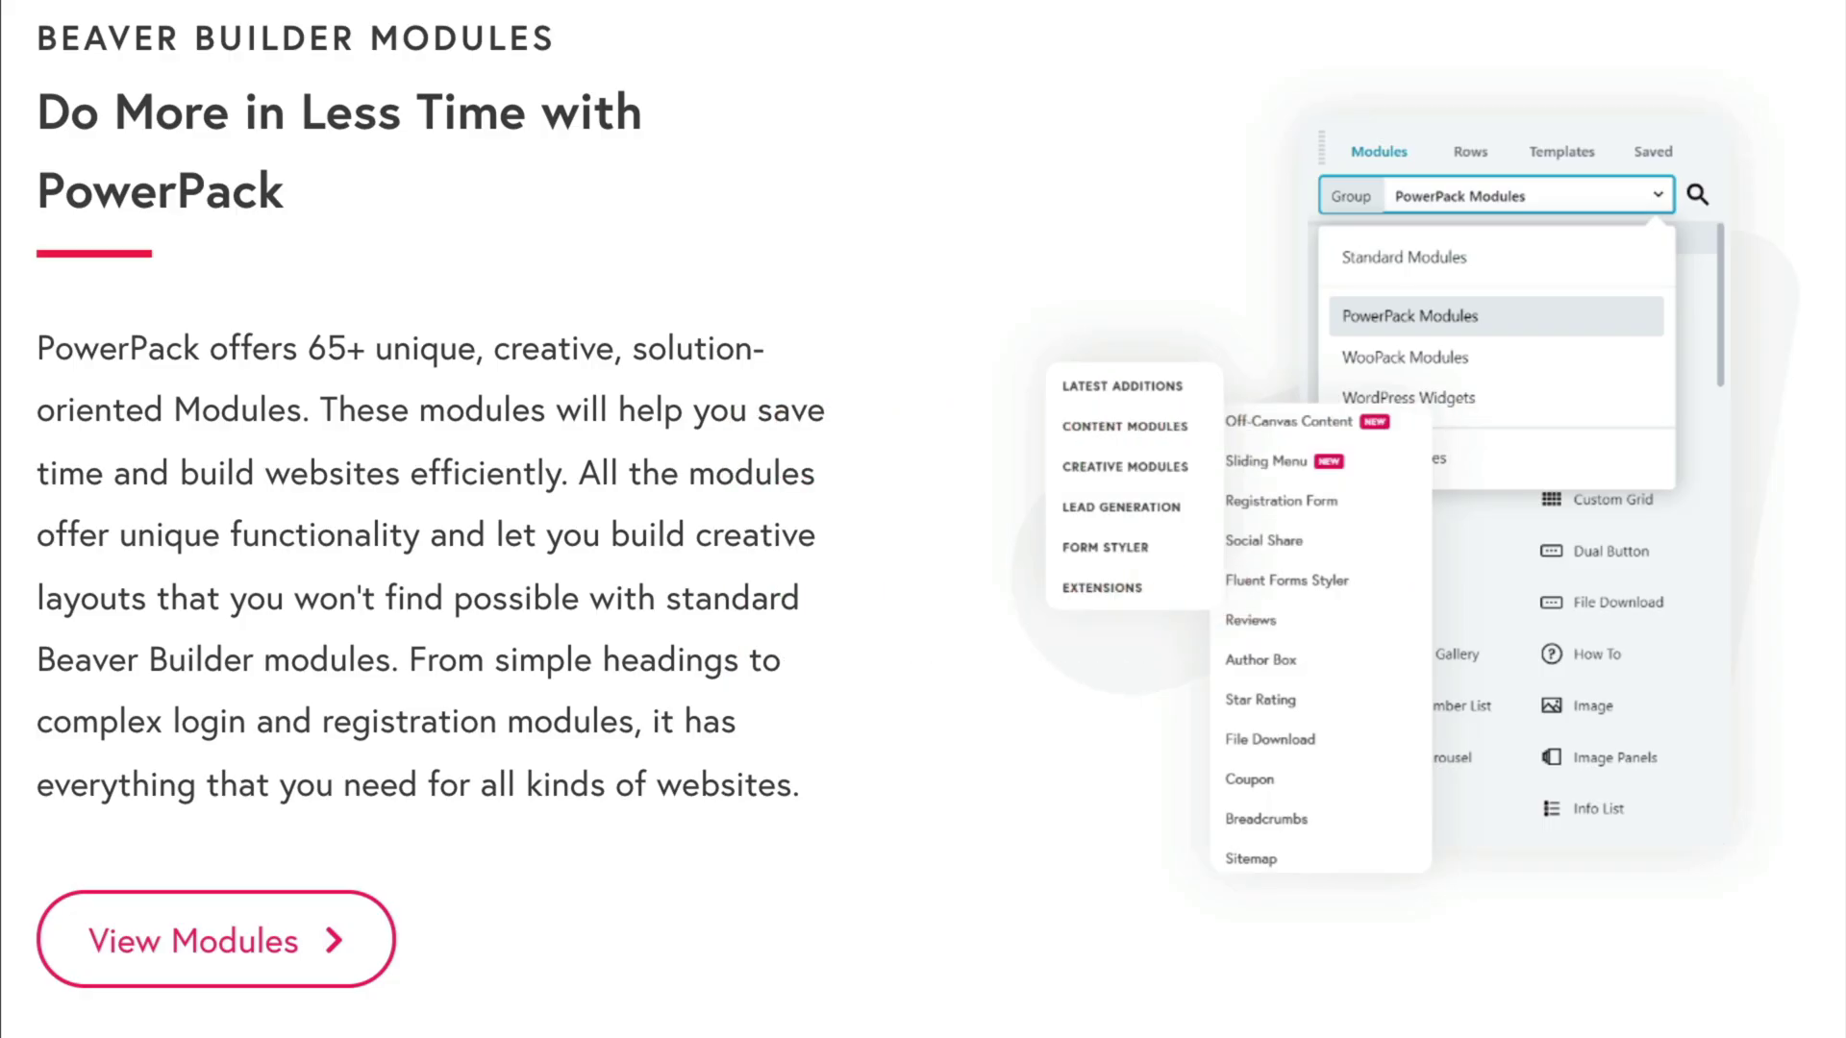
pyautogui.click(365, 990)
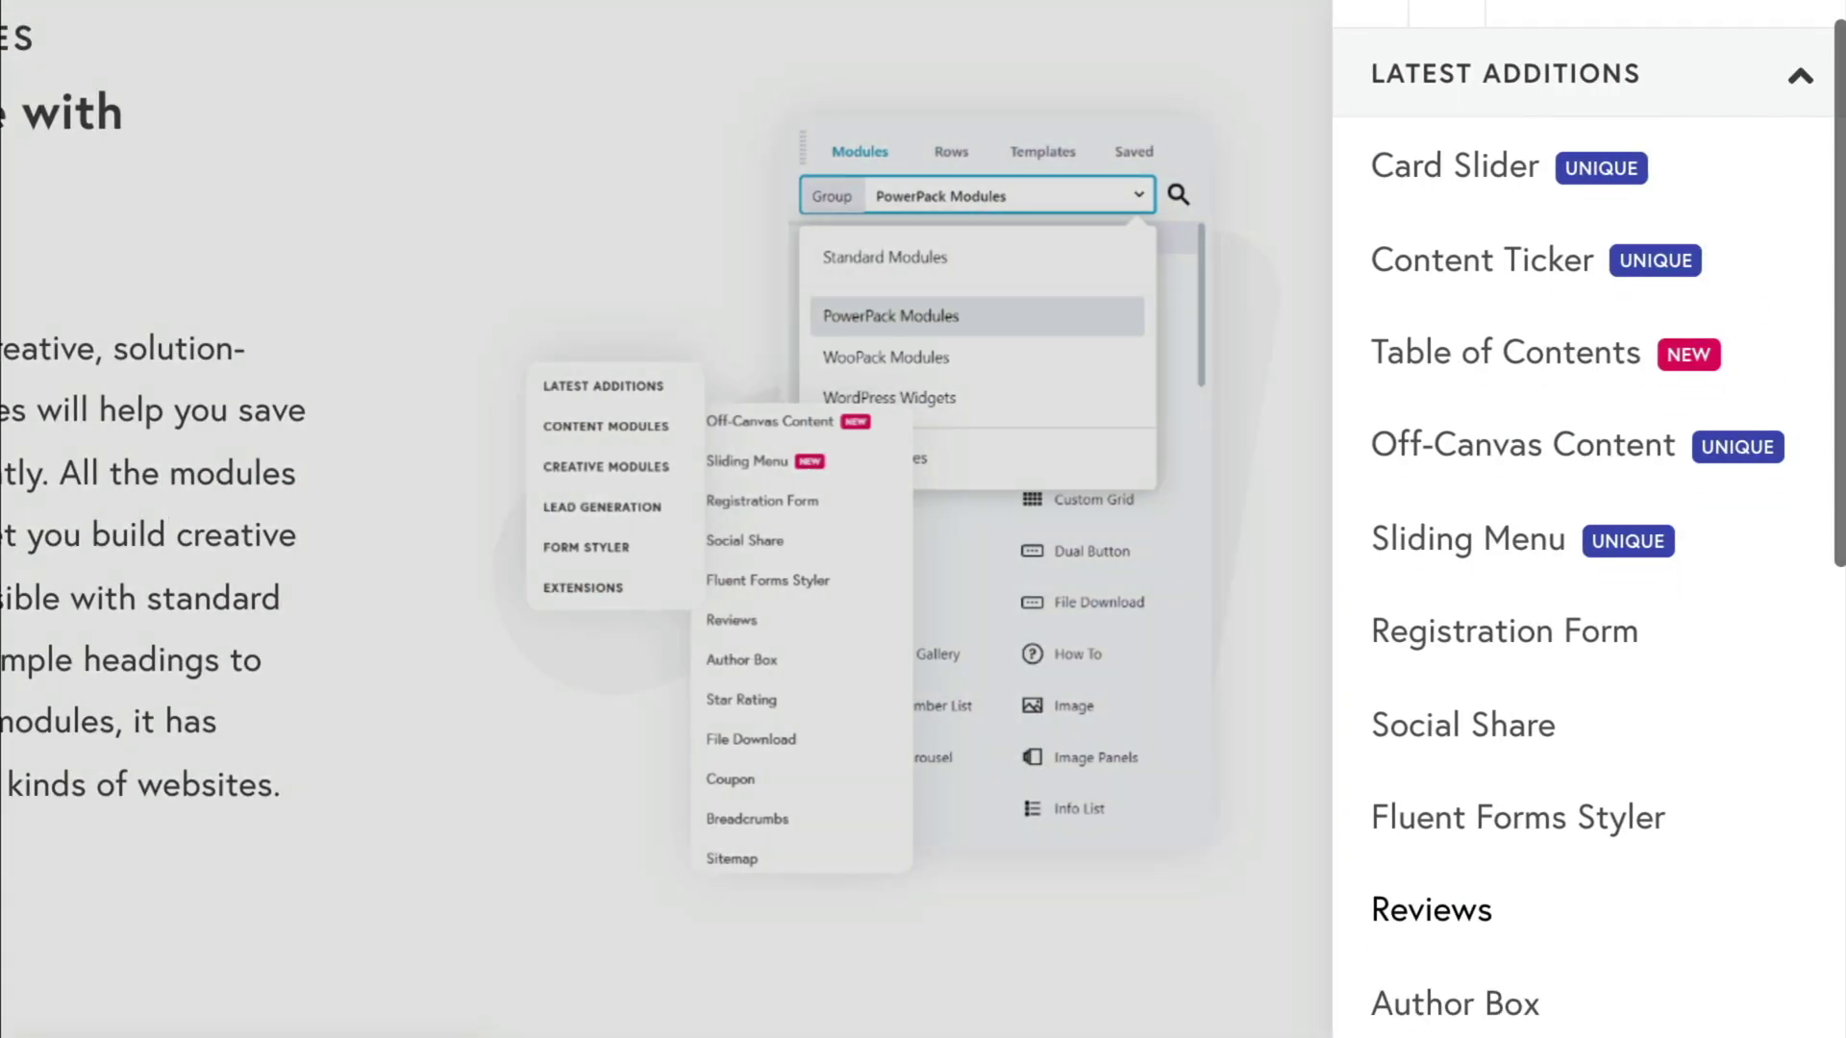
pyautogui.scroll(-3, 1586, 519)
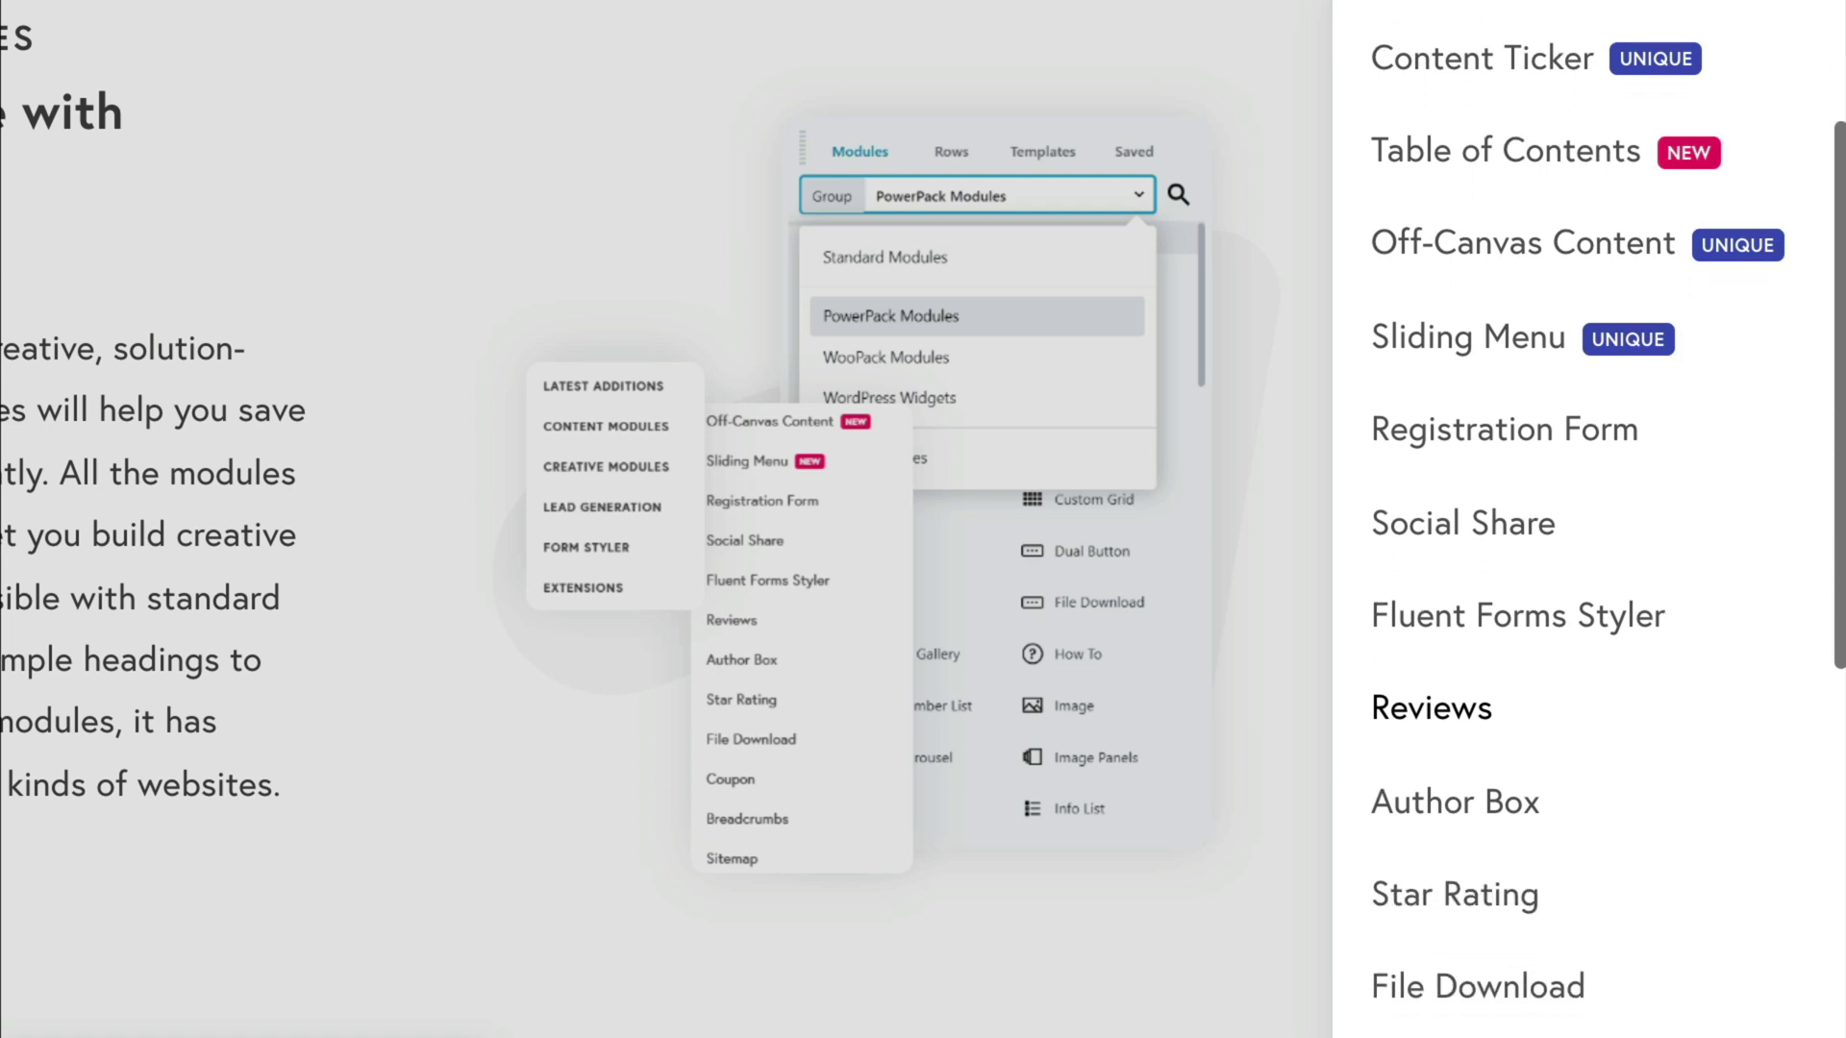
pyautogui.scroll(-4, 1586, 520)
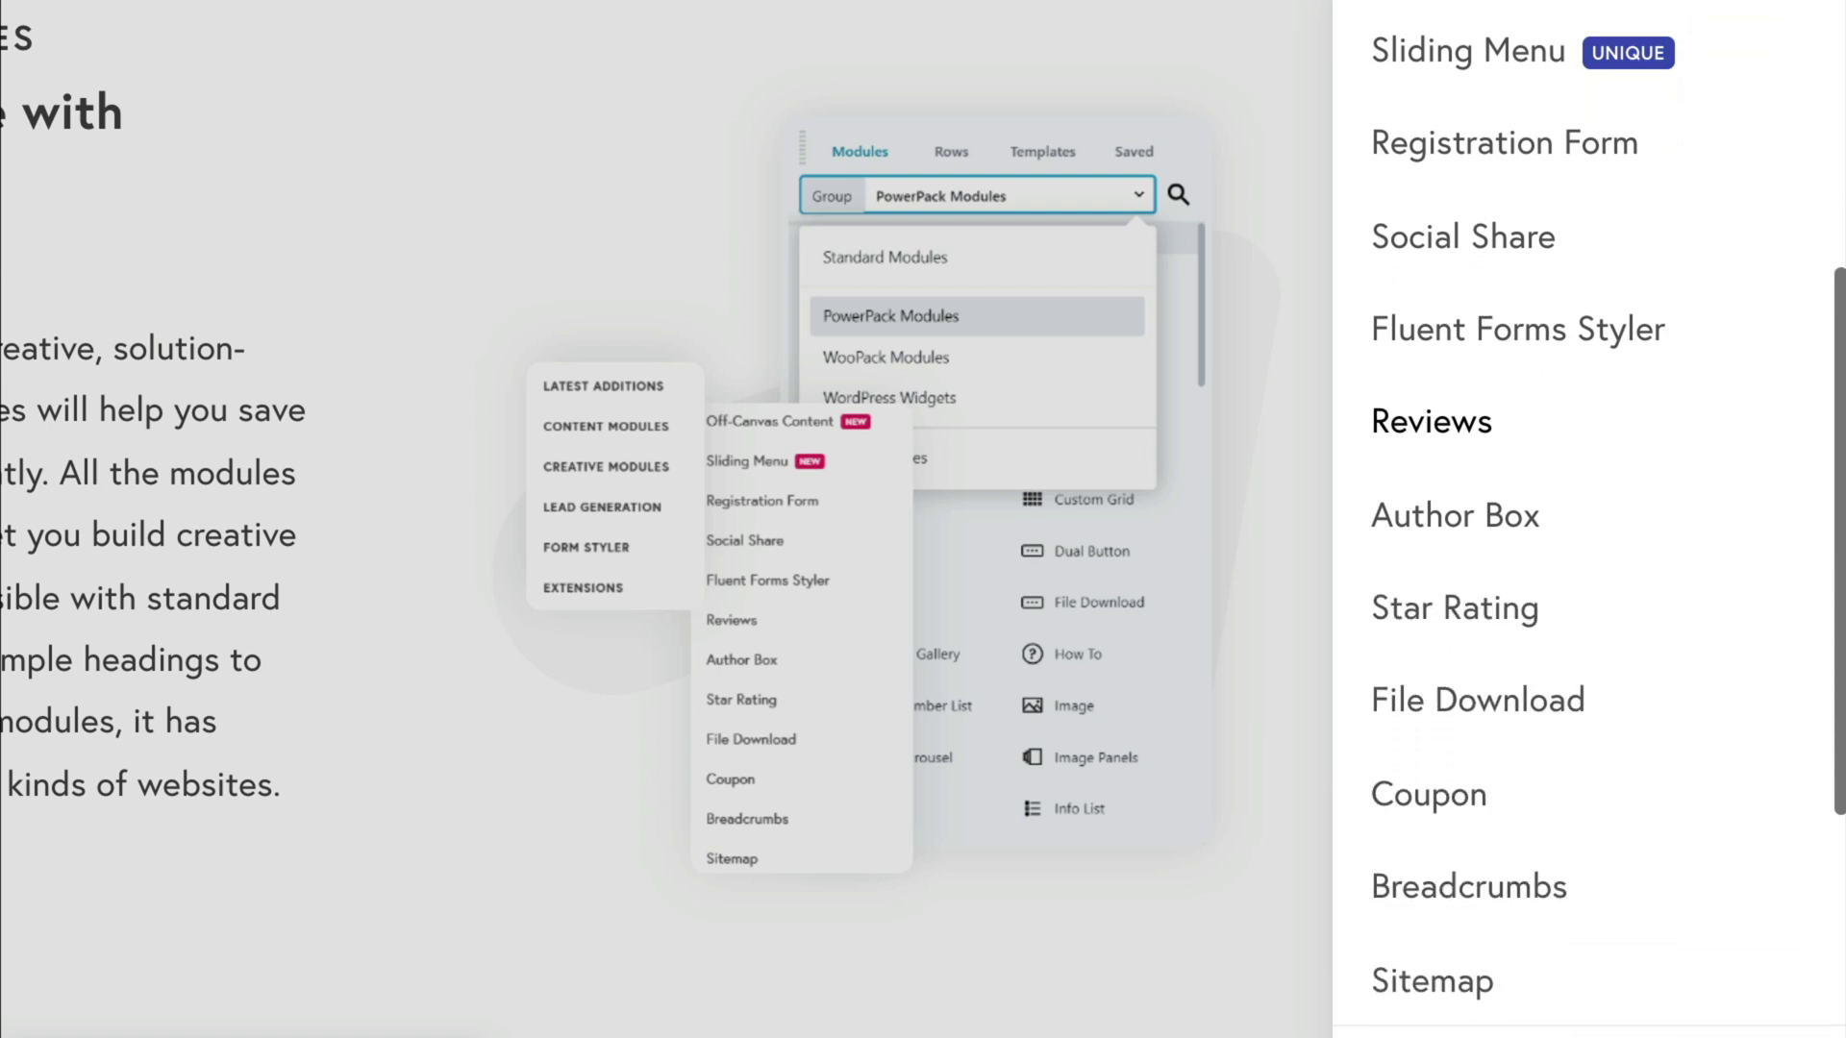
pyautogui.scroll(-2, 1586, 519)
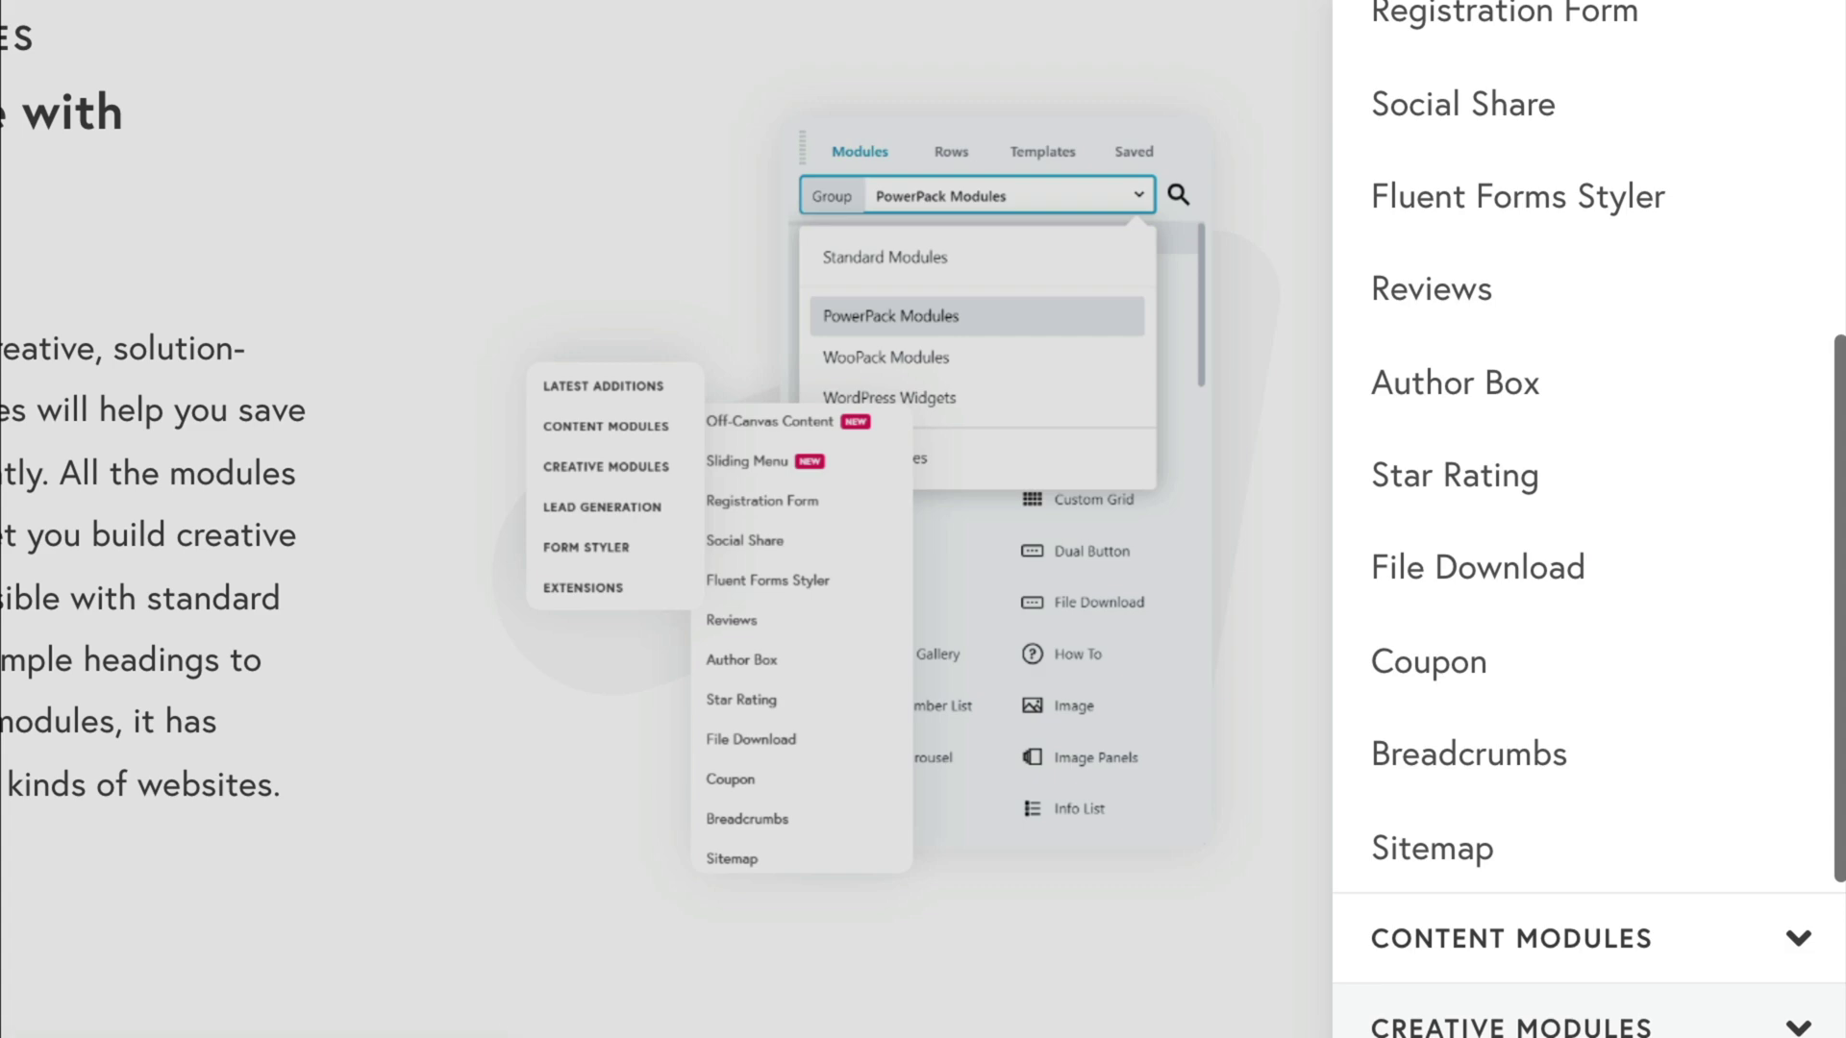
pyautogui.scroll(-3, 1743, 581)
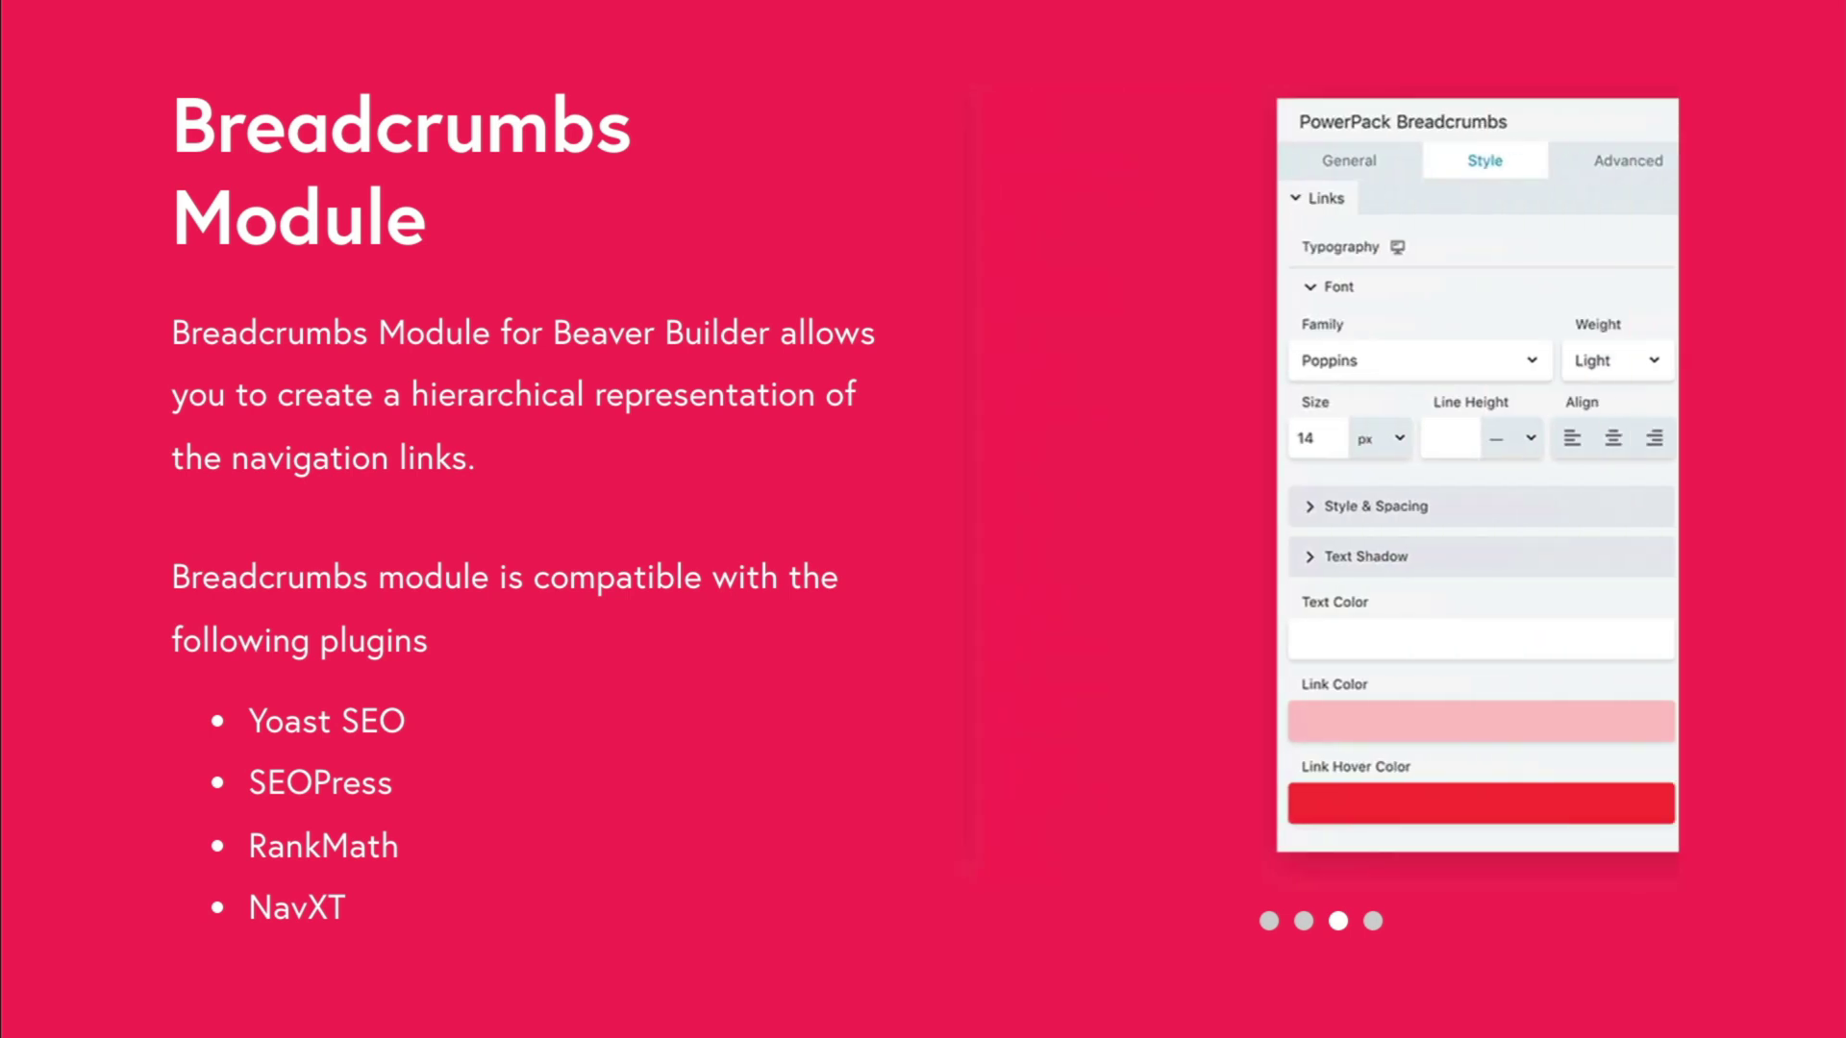
pyautogui.scroll(-5, 1798, 1018)
pyautogui.scroll(-8, 1797, 1017)
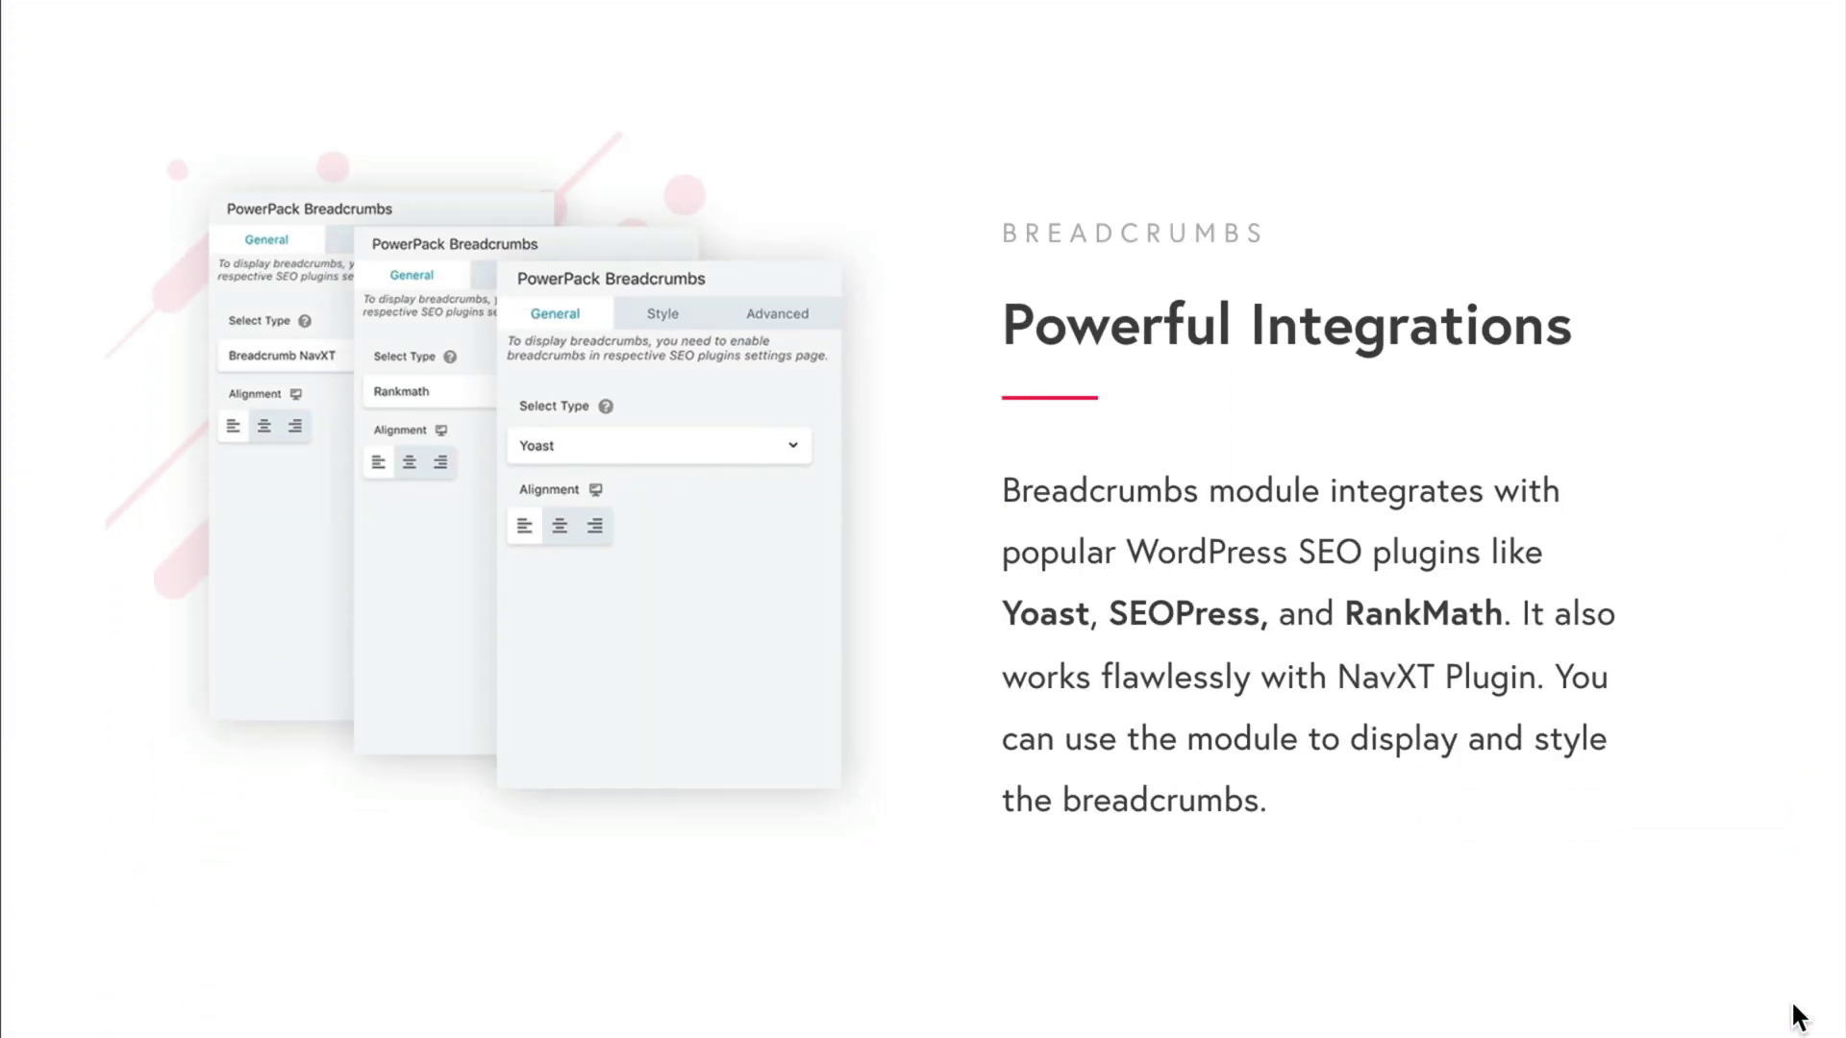
pyautogui.scroll(-9, 1798, 1017)
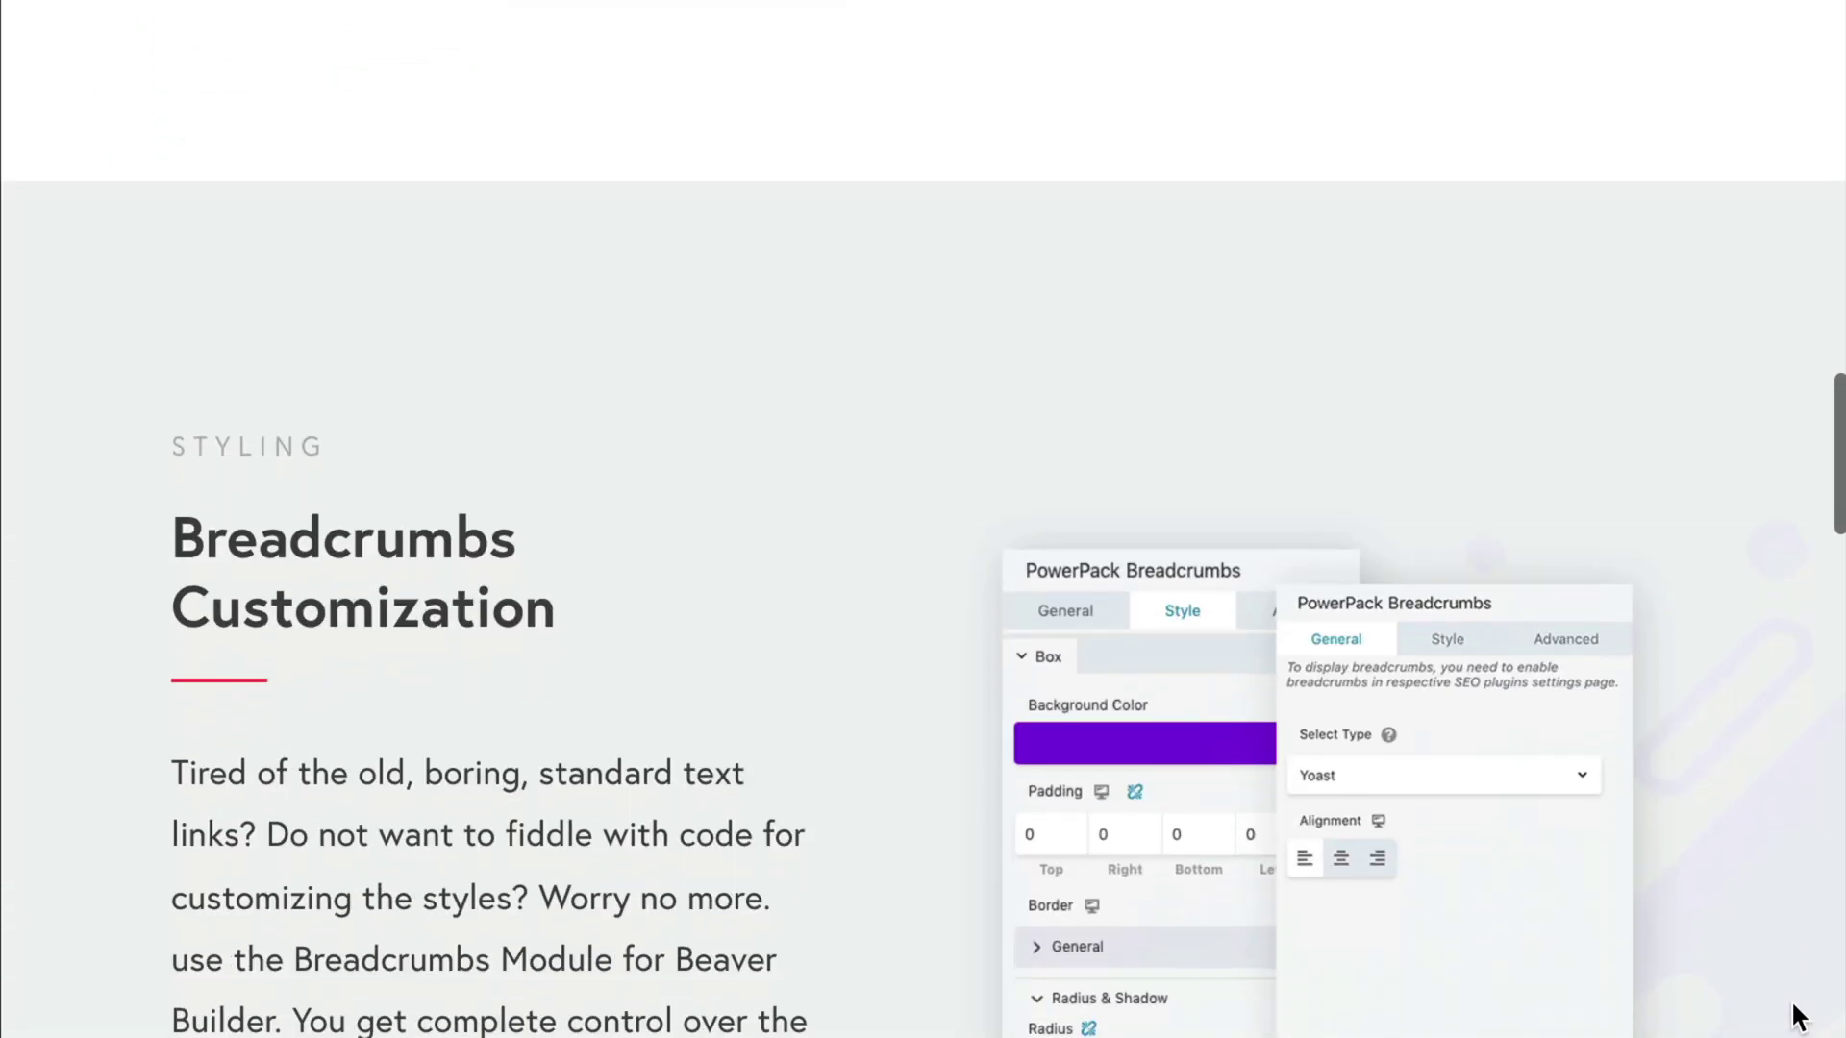
pyautogui.scroll(-4, 1793, 1010)
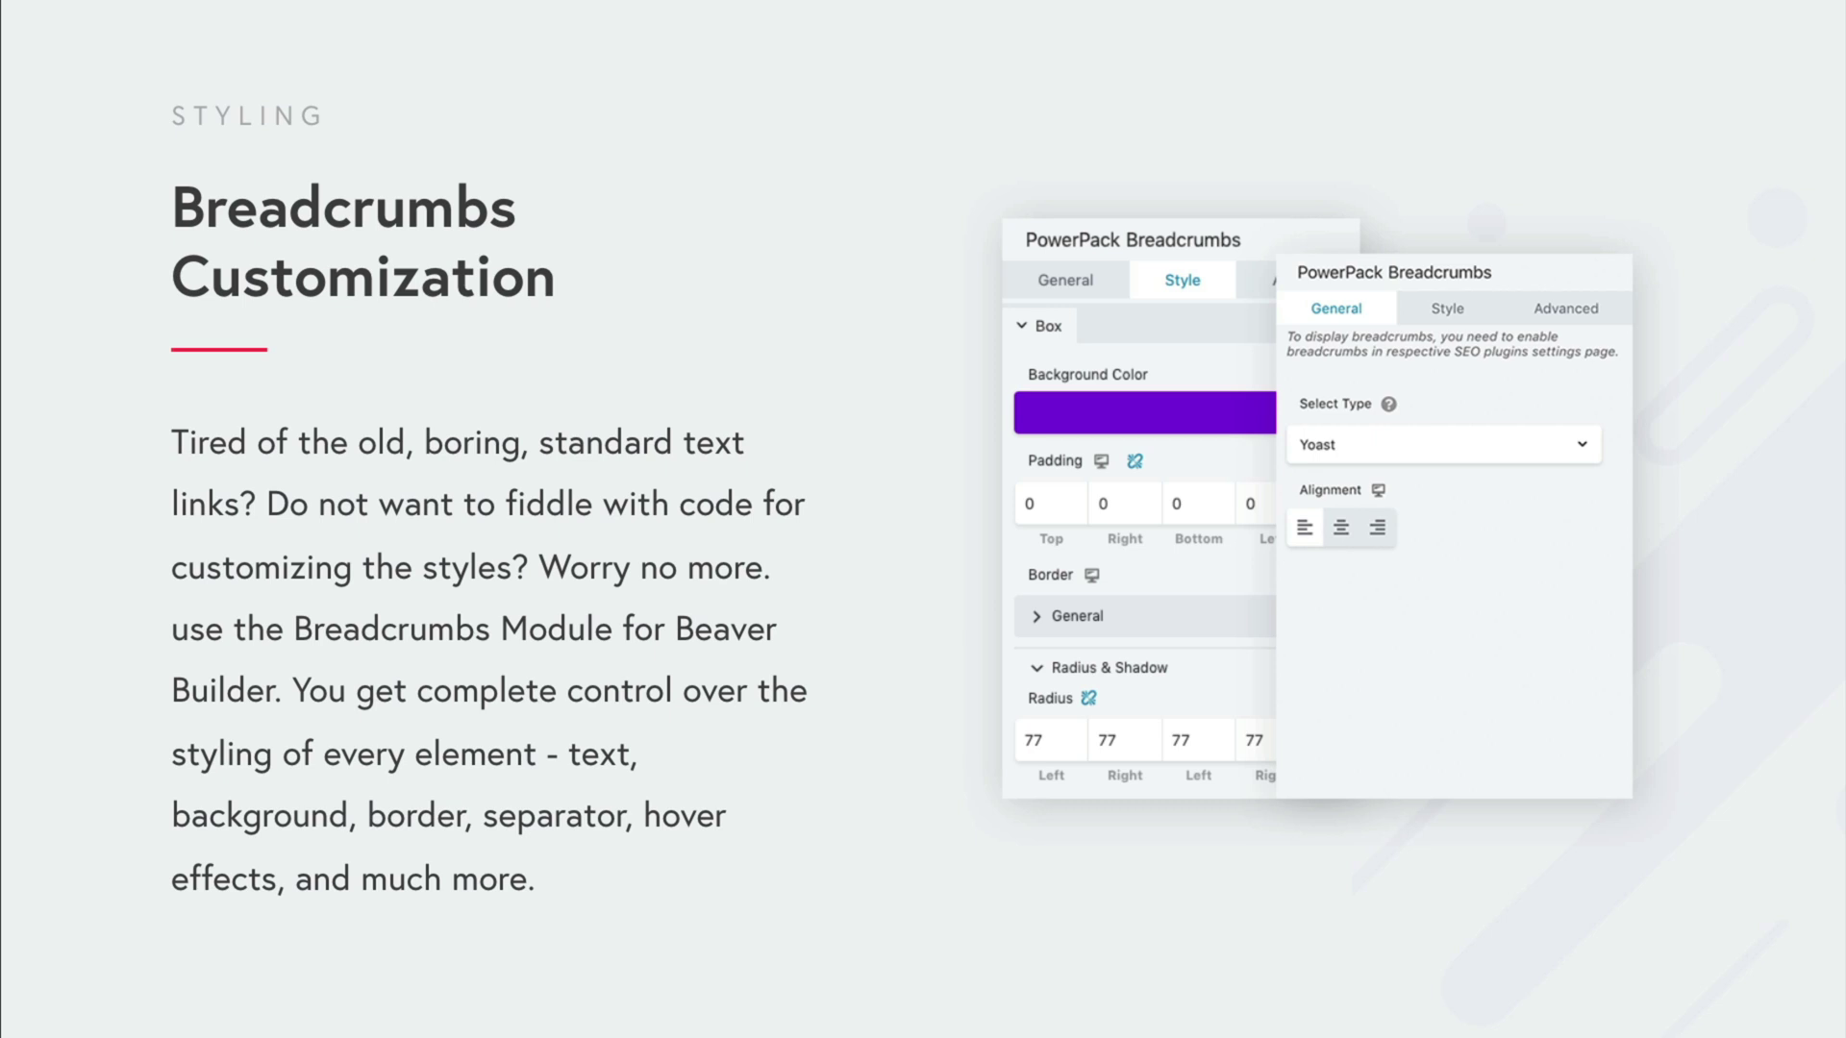
# From the Pages list, open the Functional Medicine page in Beaver Builder.
pyautogui.scroll(-5, 1077, 548)
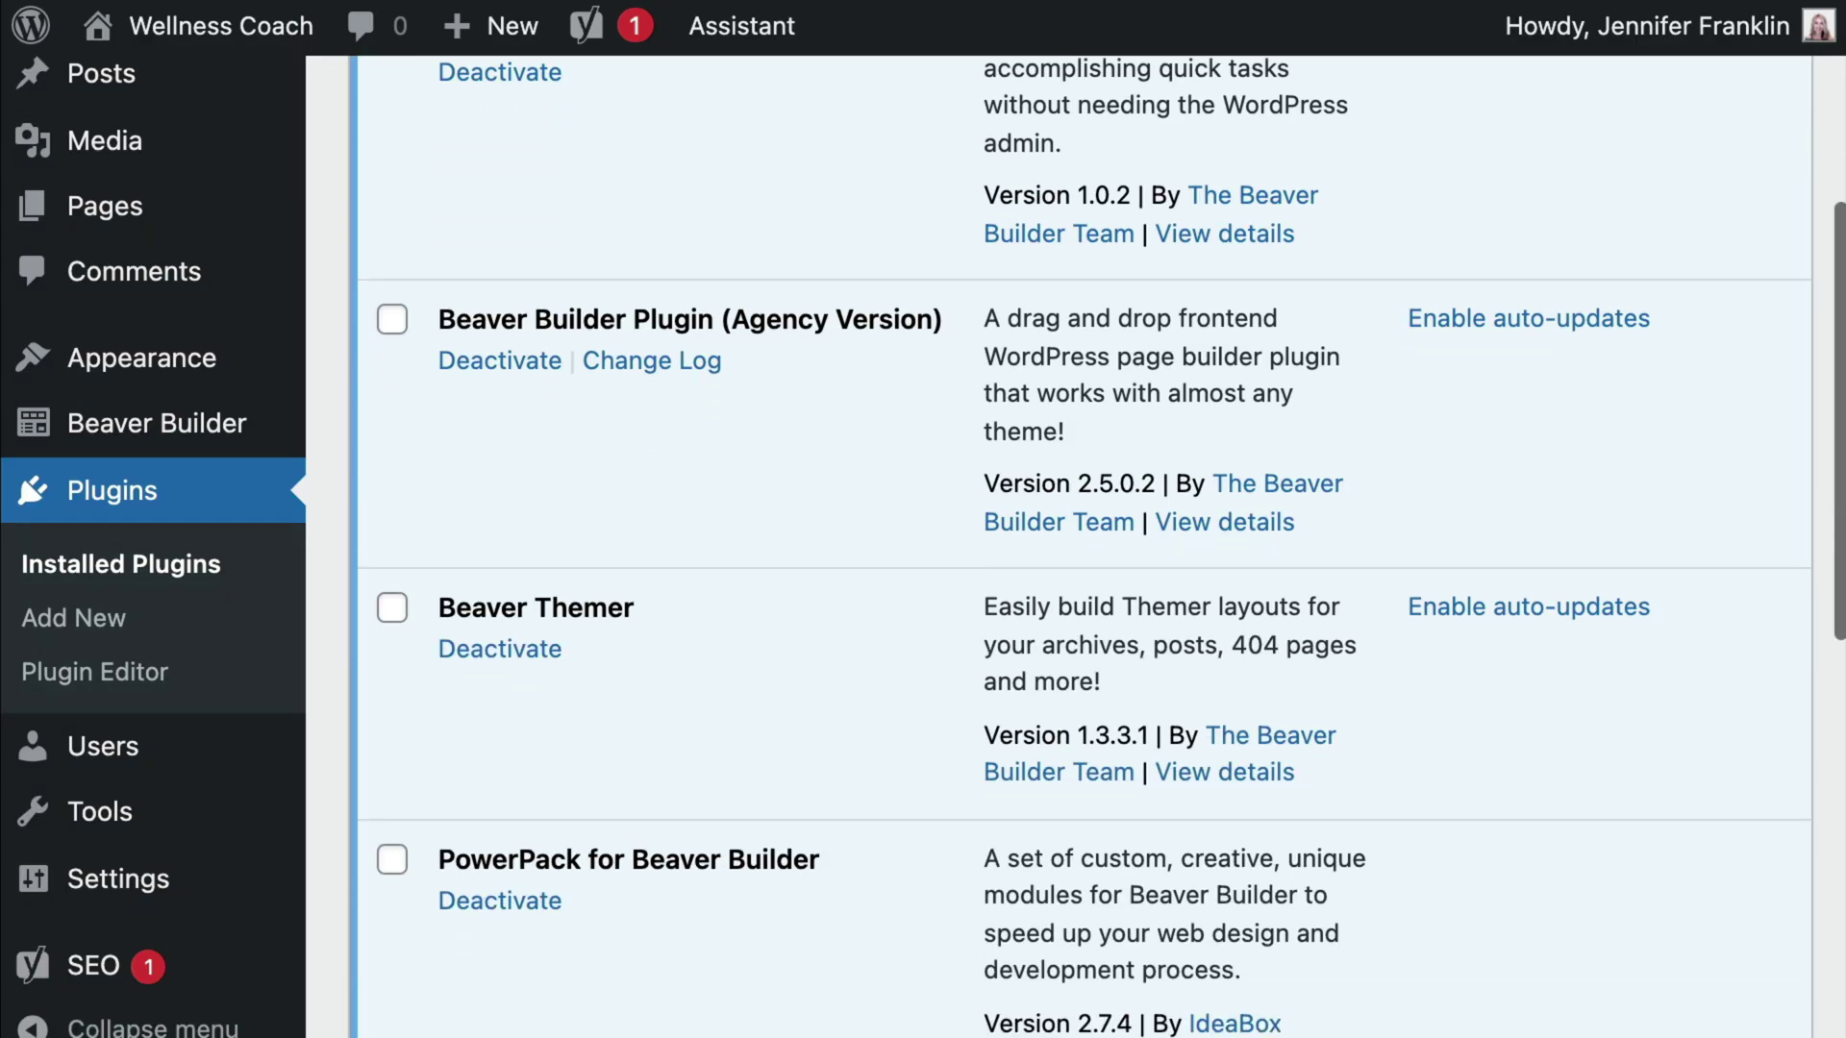
pyautogui.scroll(-1, 1077, 548)
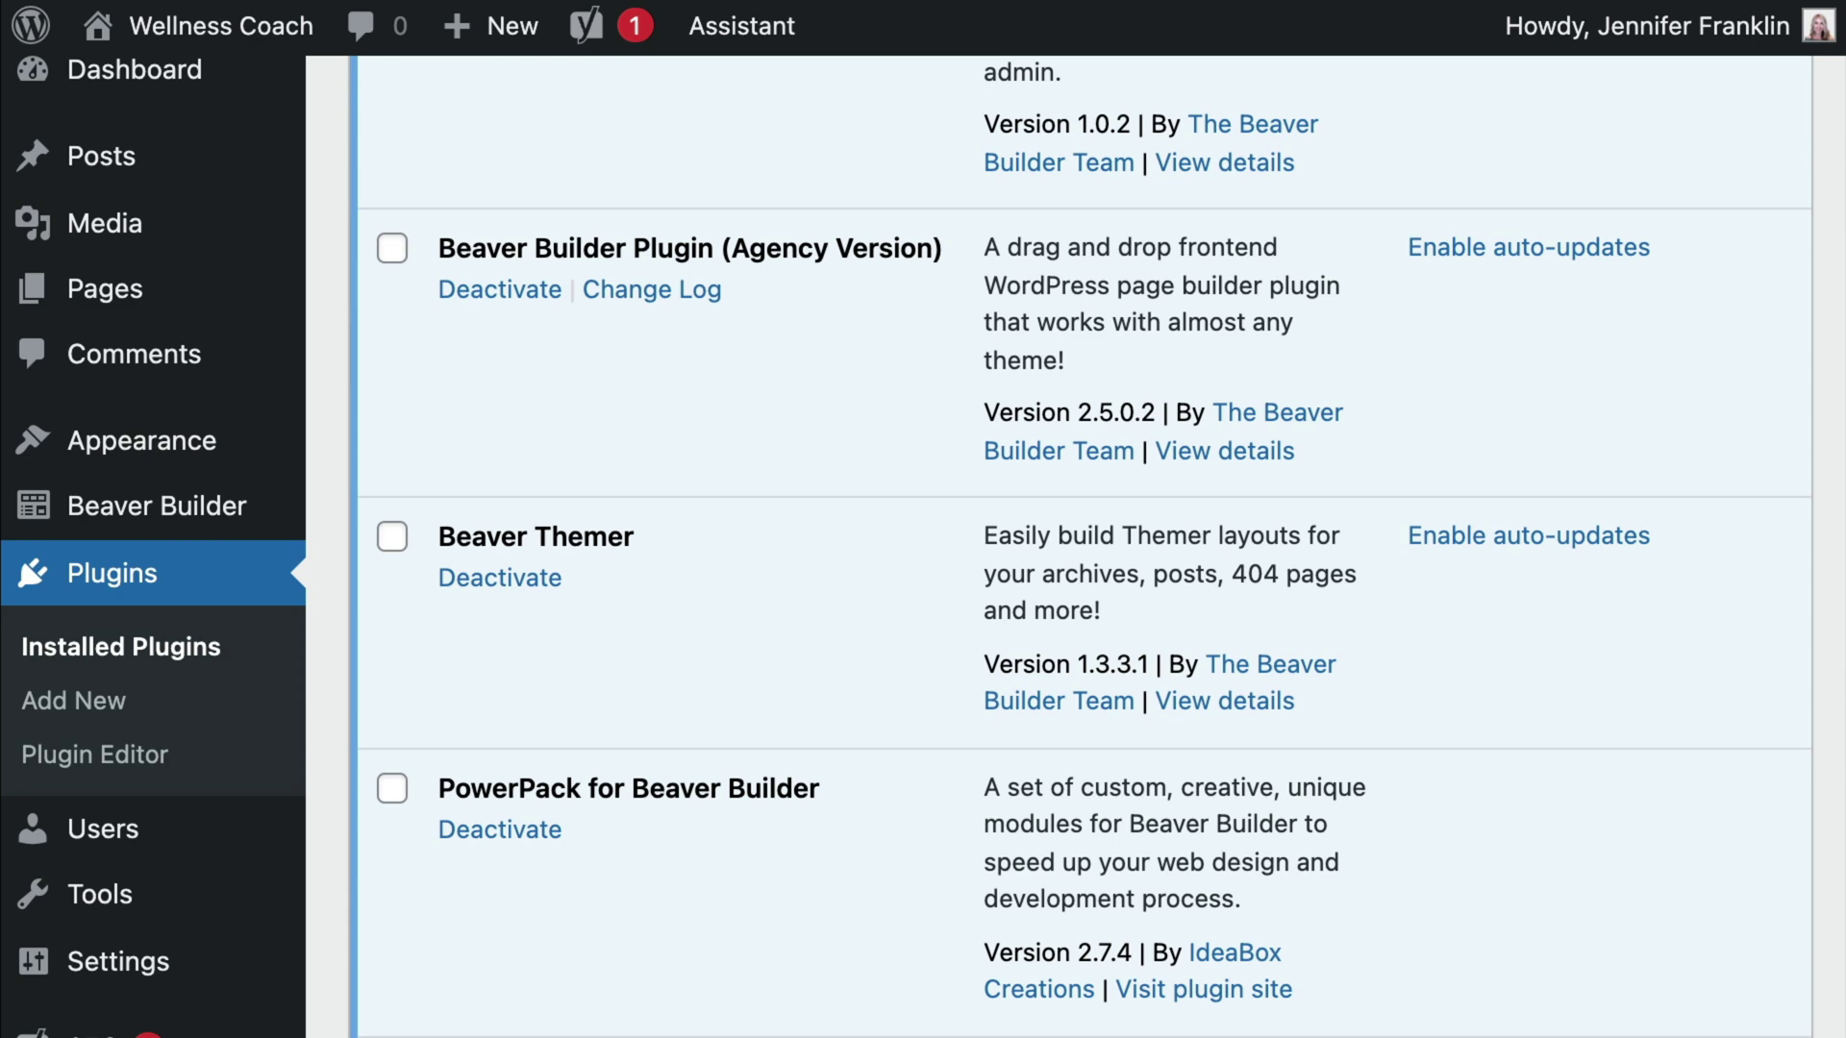
pyautogui.scroll(-2, 280, 516)
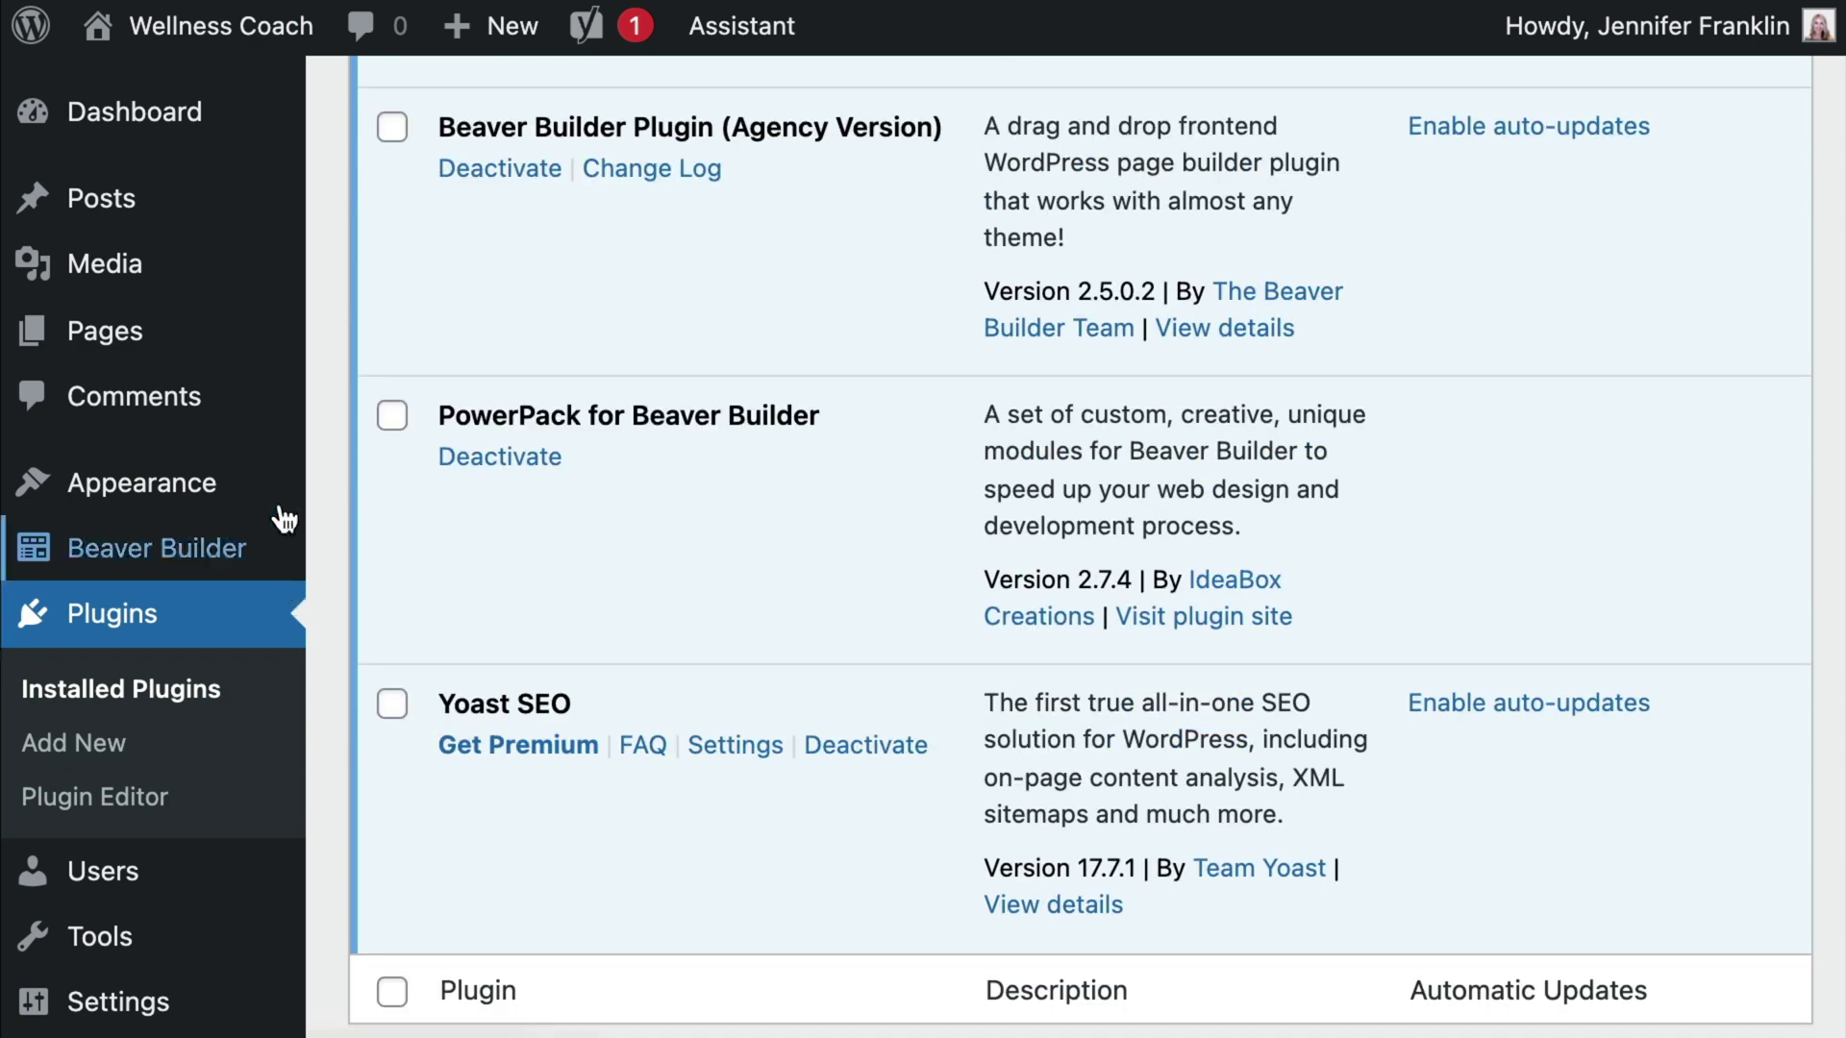
pyautogui.click(262, 331)
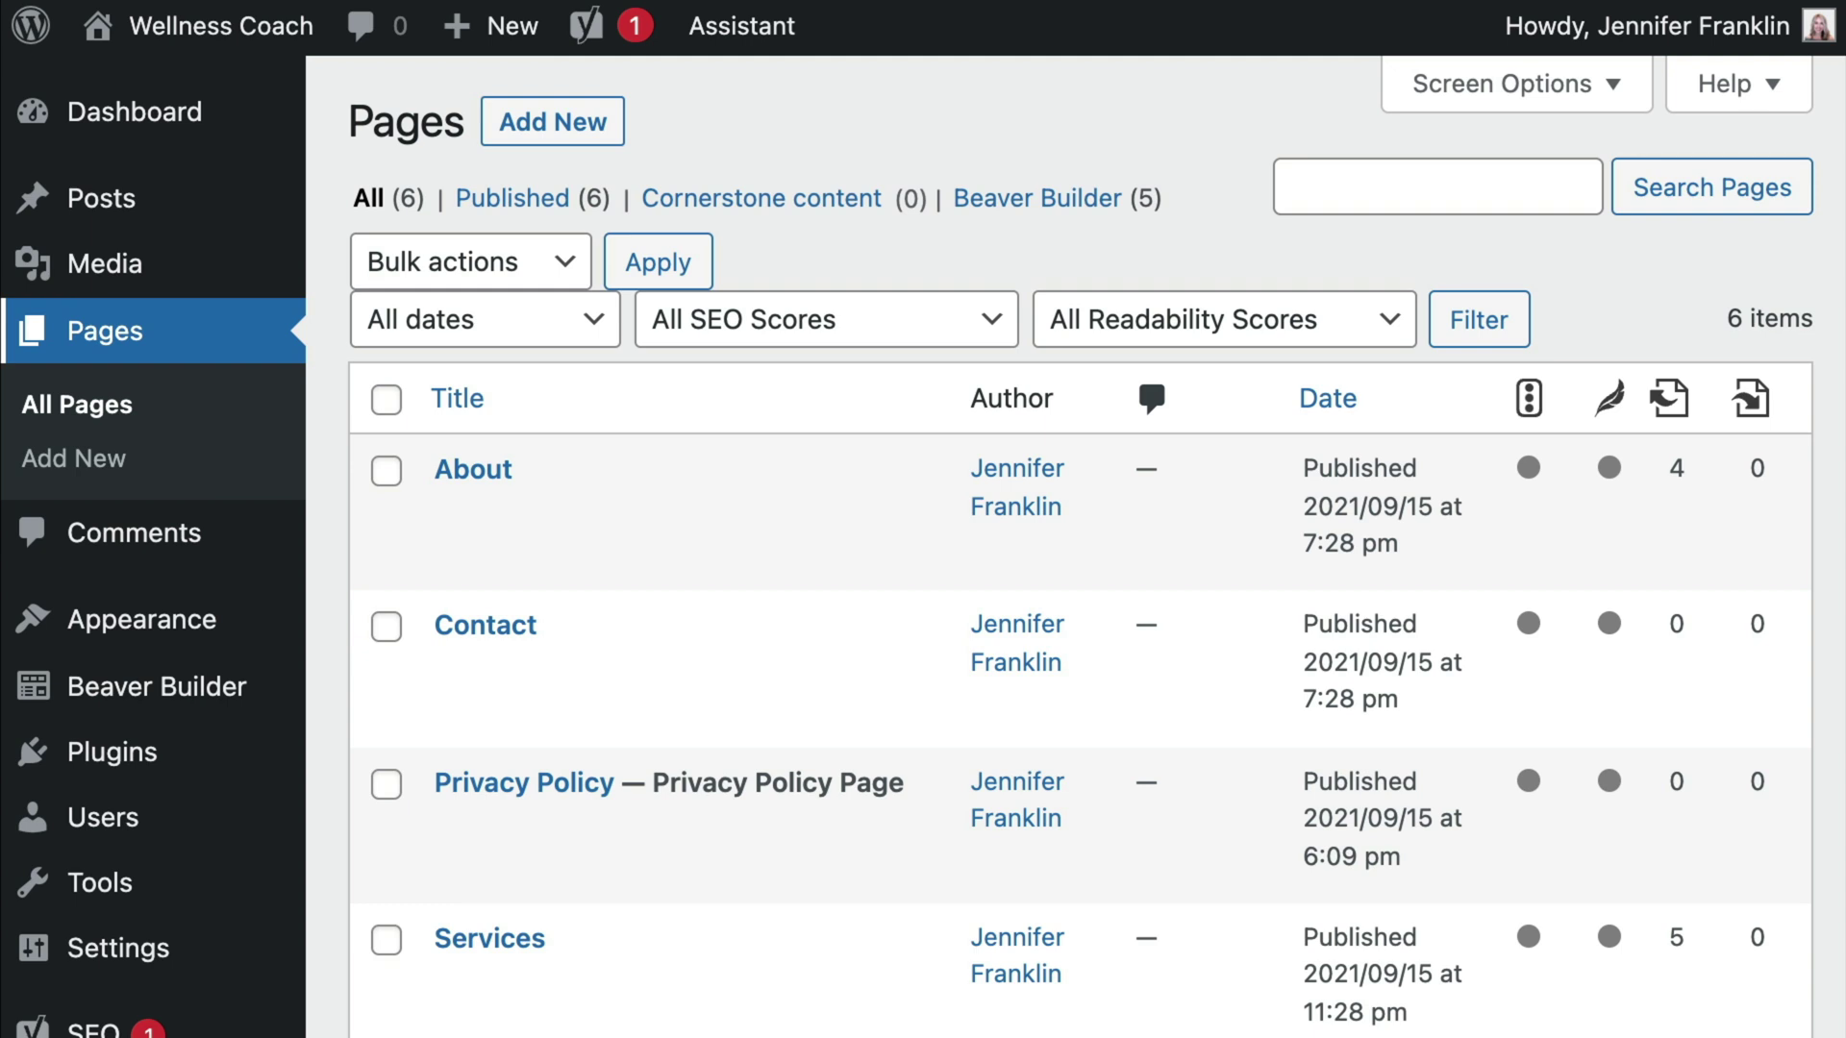
pyautogui.scroll(-5, 1077, 548)
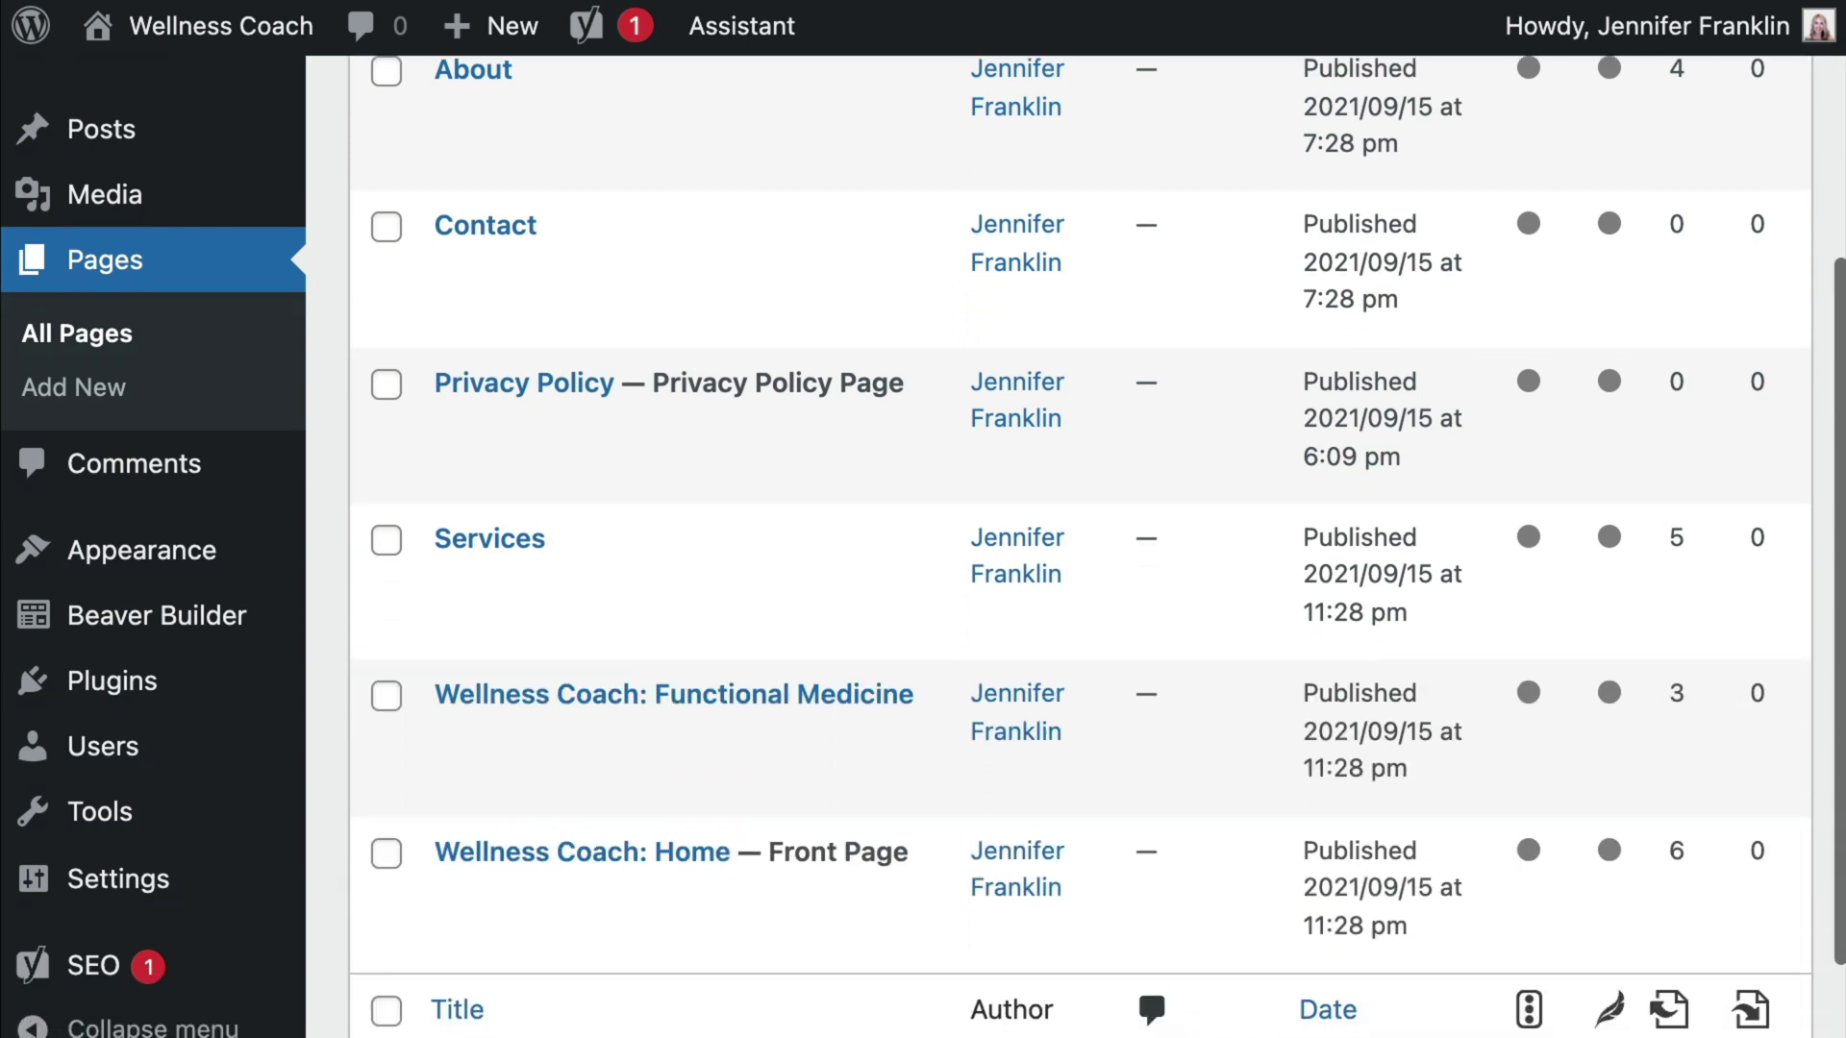
pyautogui.scroll(-1, 1077, 548)
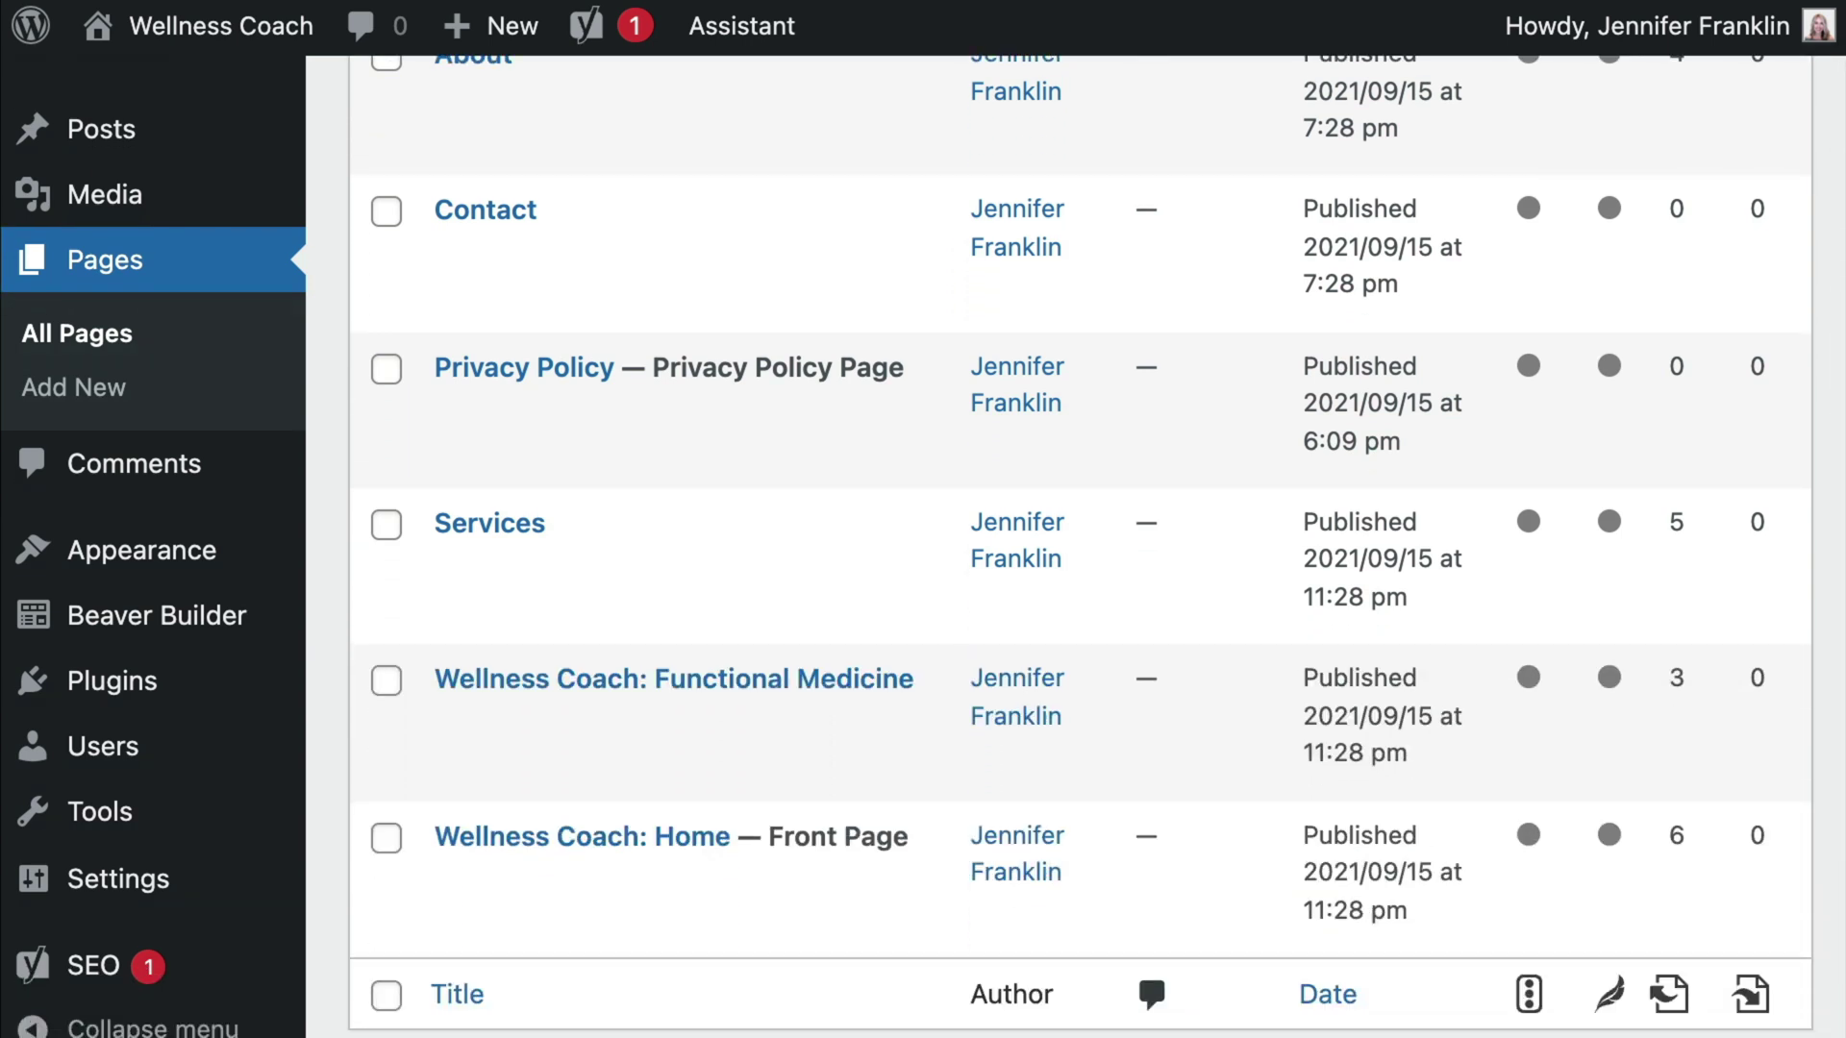
pyautogui.moveTo(474, 779)
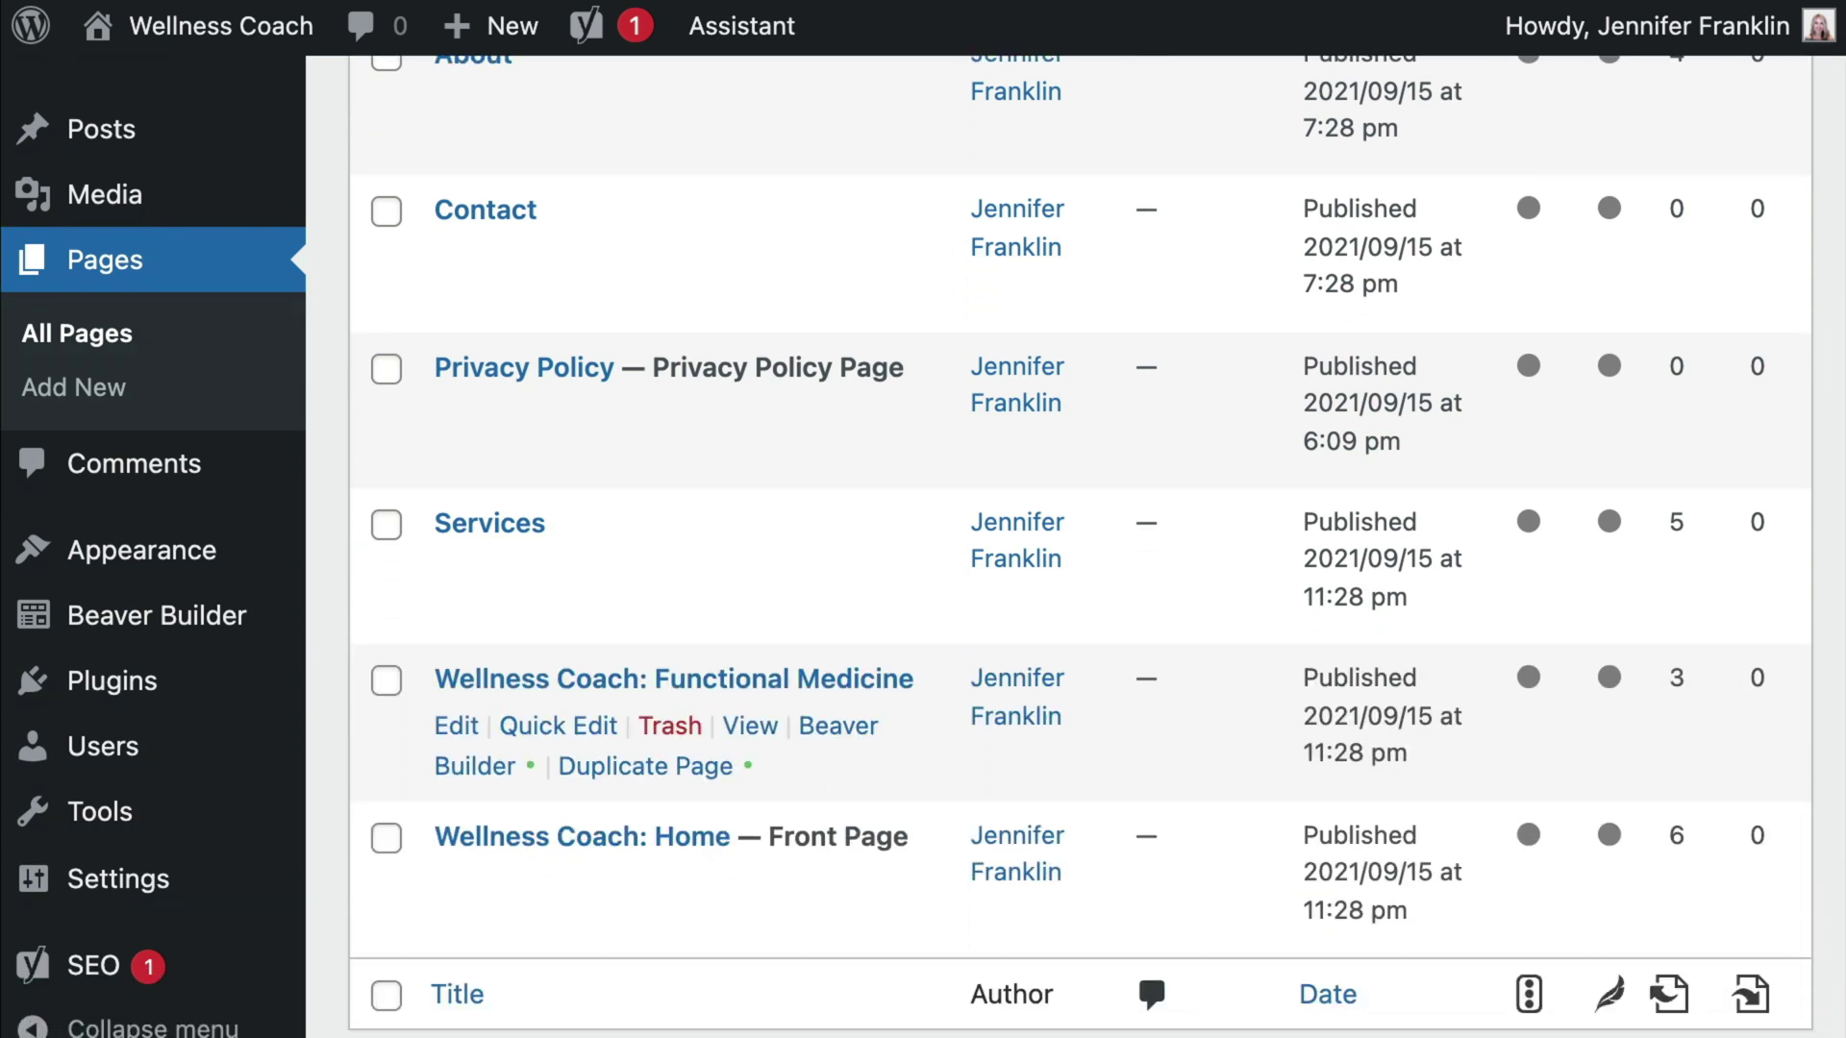
pyautogui.click(474, 779)
# Drag a Breadcrumbs module from the PowerPack Modules group to just below the header.
pyautogui.click(1677, 46)
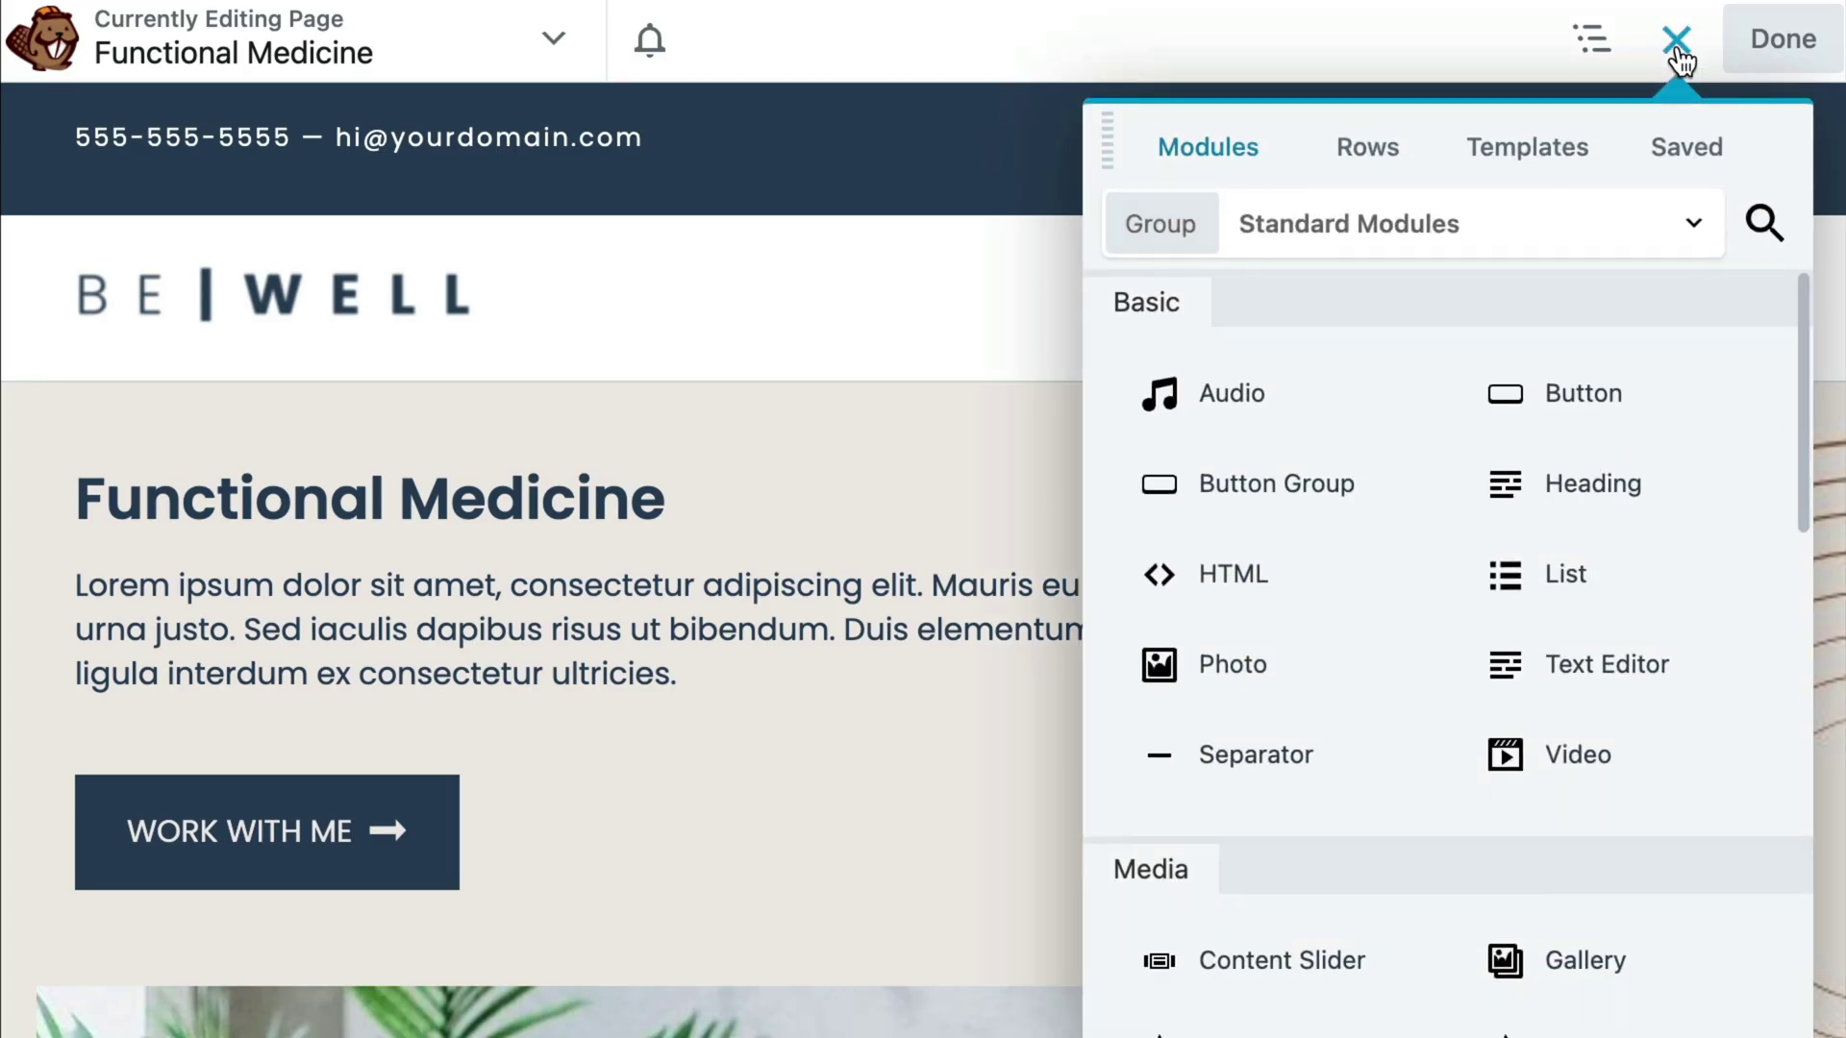
pyautogui.click(1687, 235)
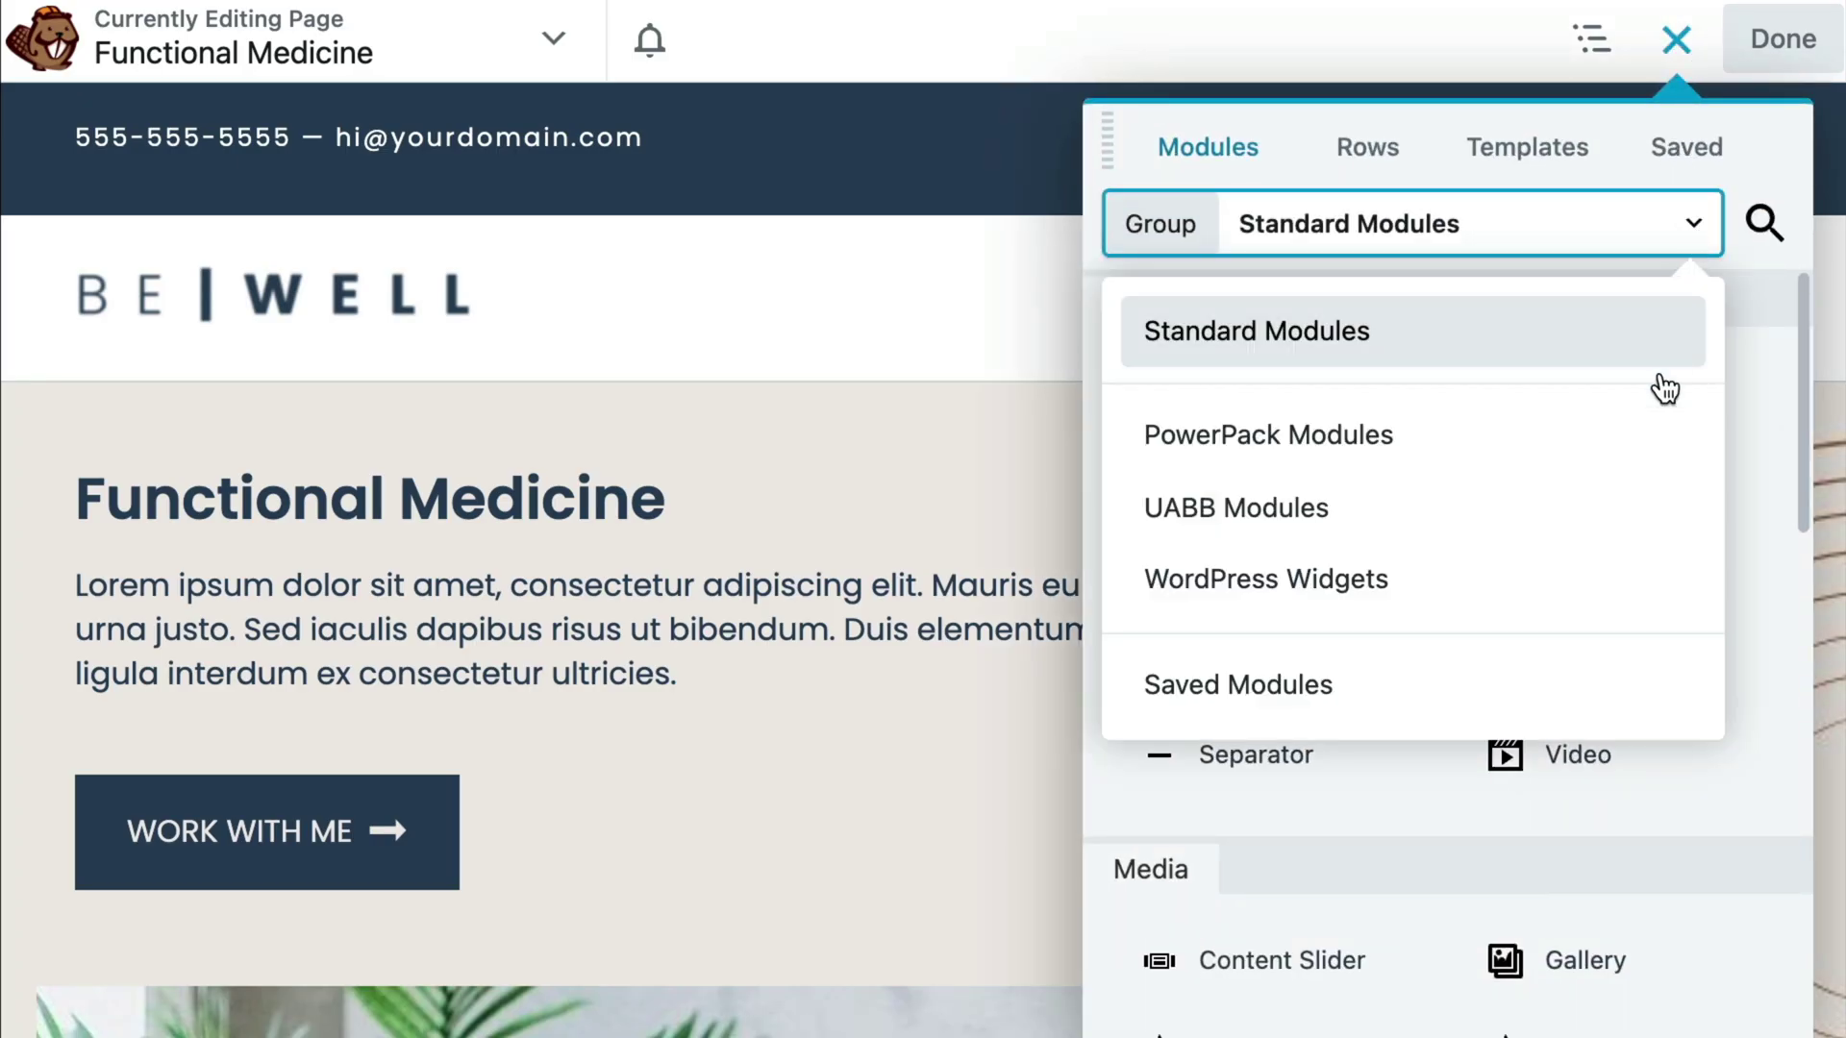
pyautogui.click(1650, 432)
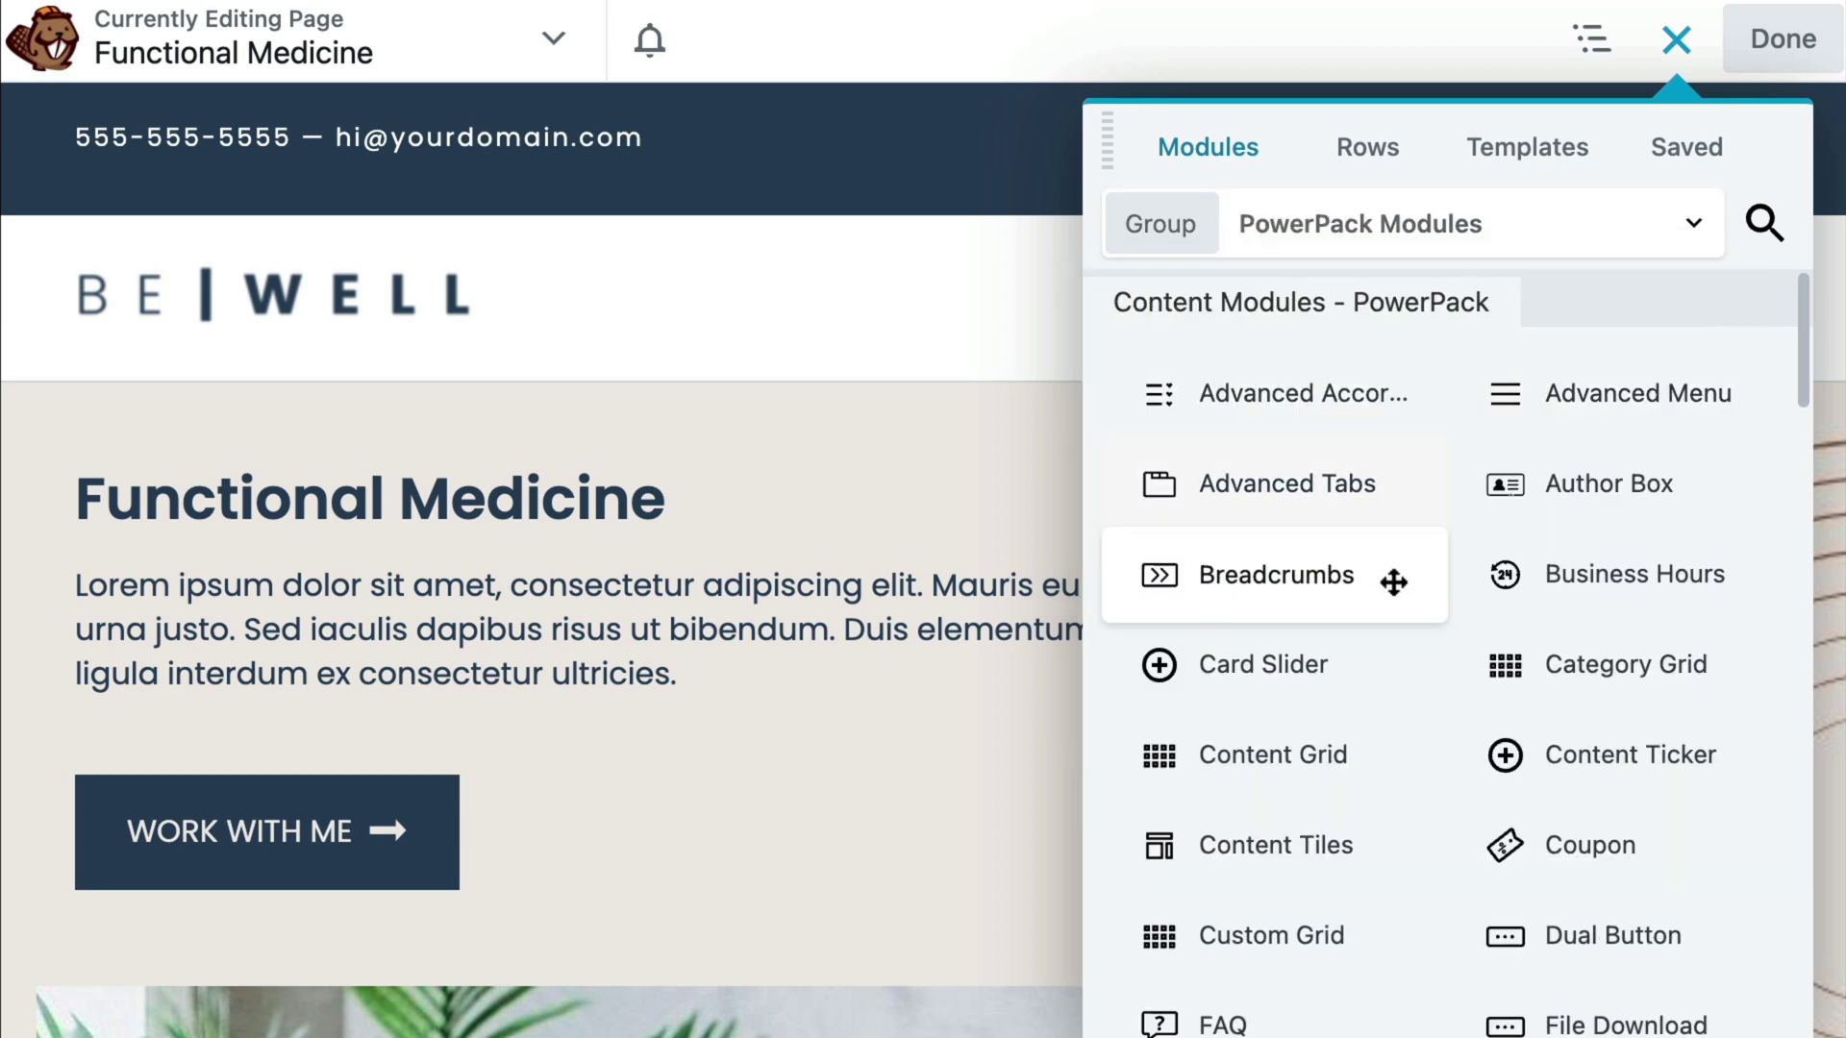
pyautogui.moveTo(1278, 581); pyautogui.dragTo(1096, 427)
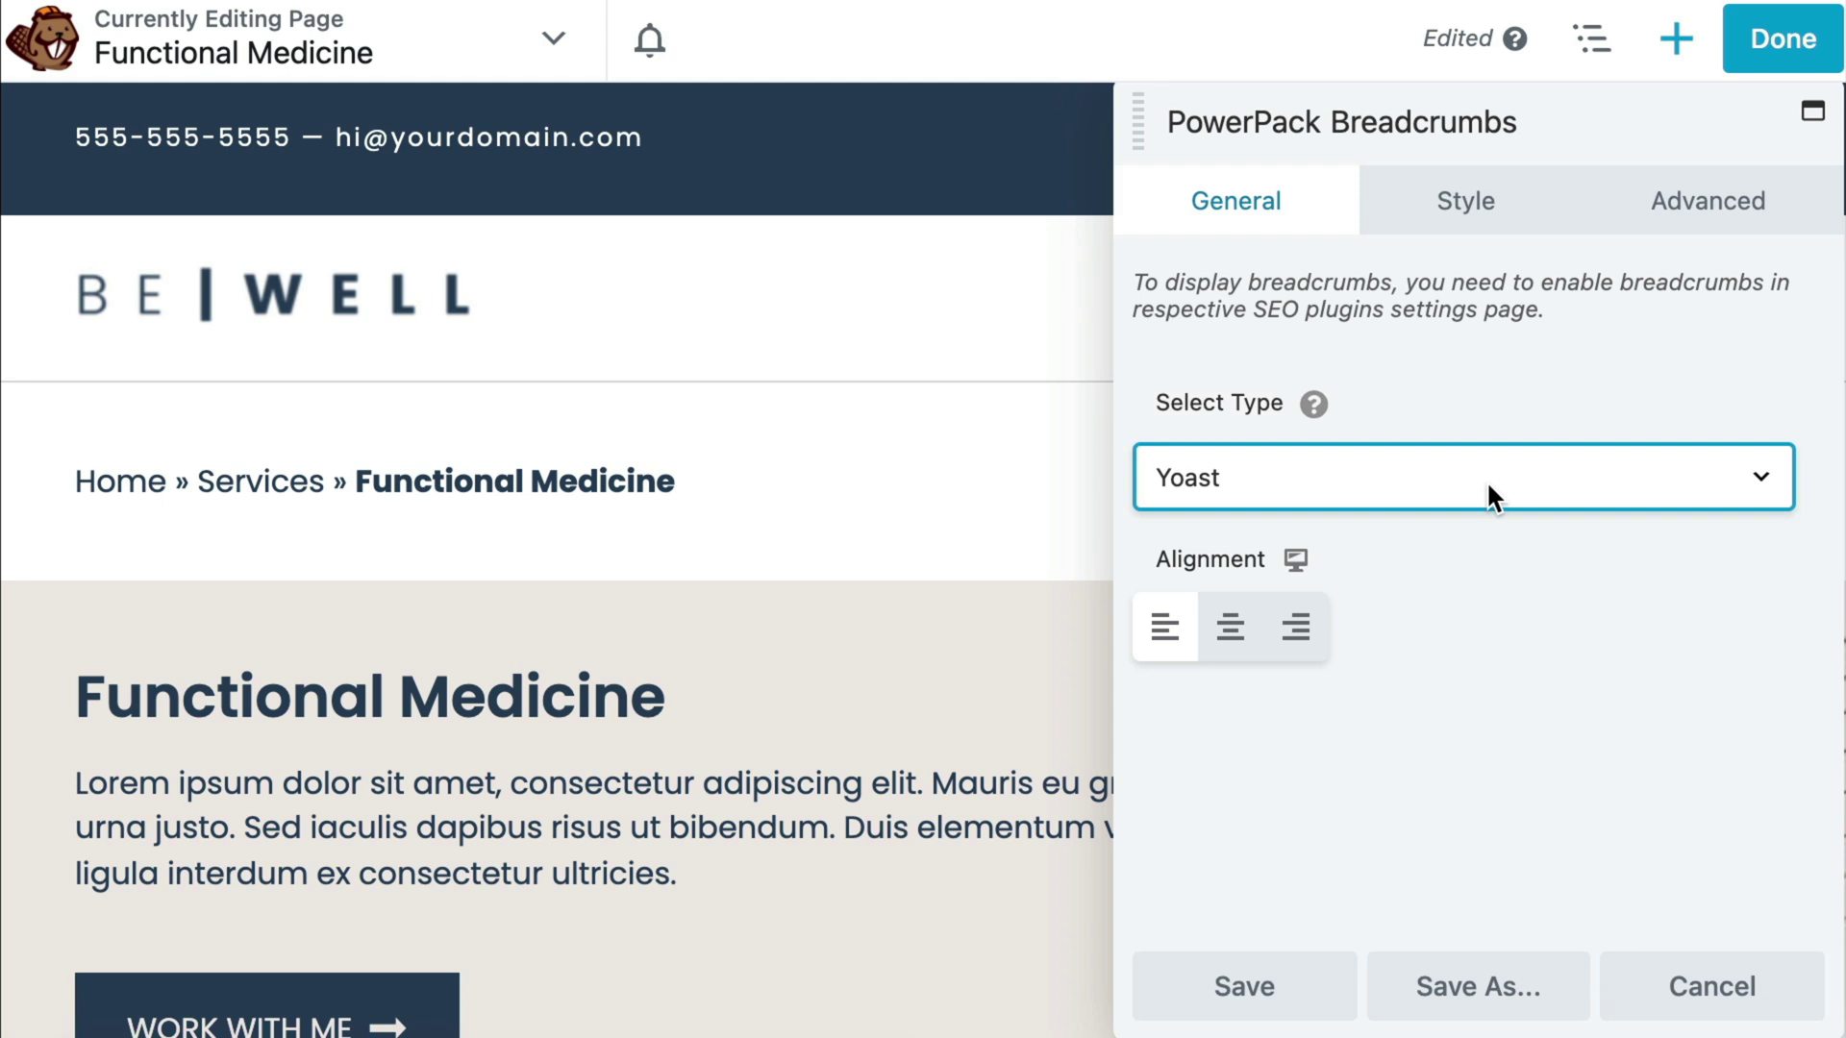
# Keep Yoast as the breadcrumb type and set the module's alignment to left.
pyautogui.click(1486, 498)
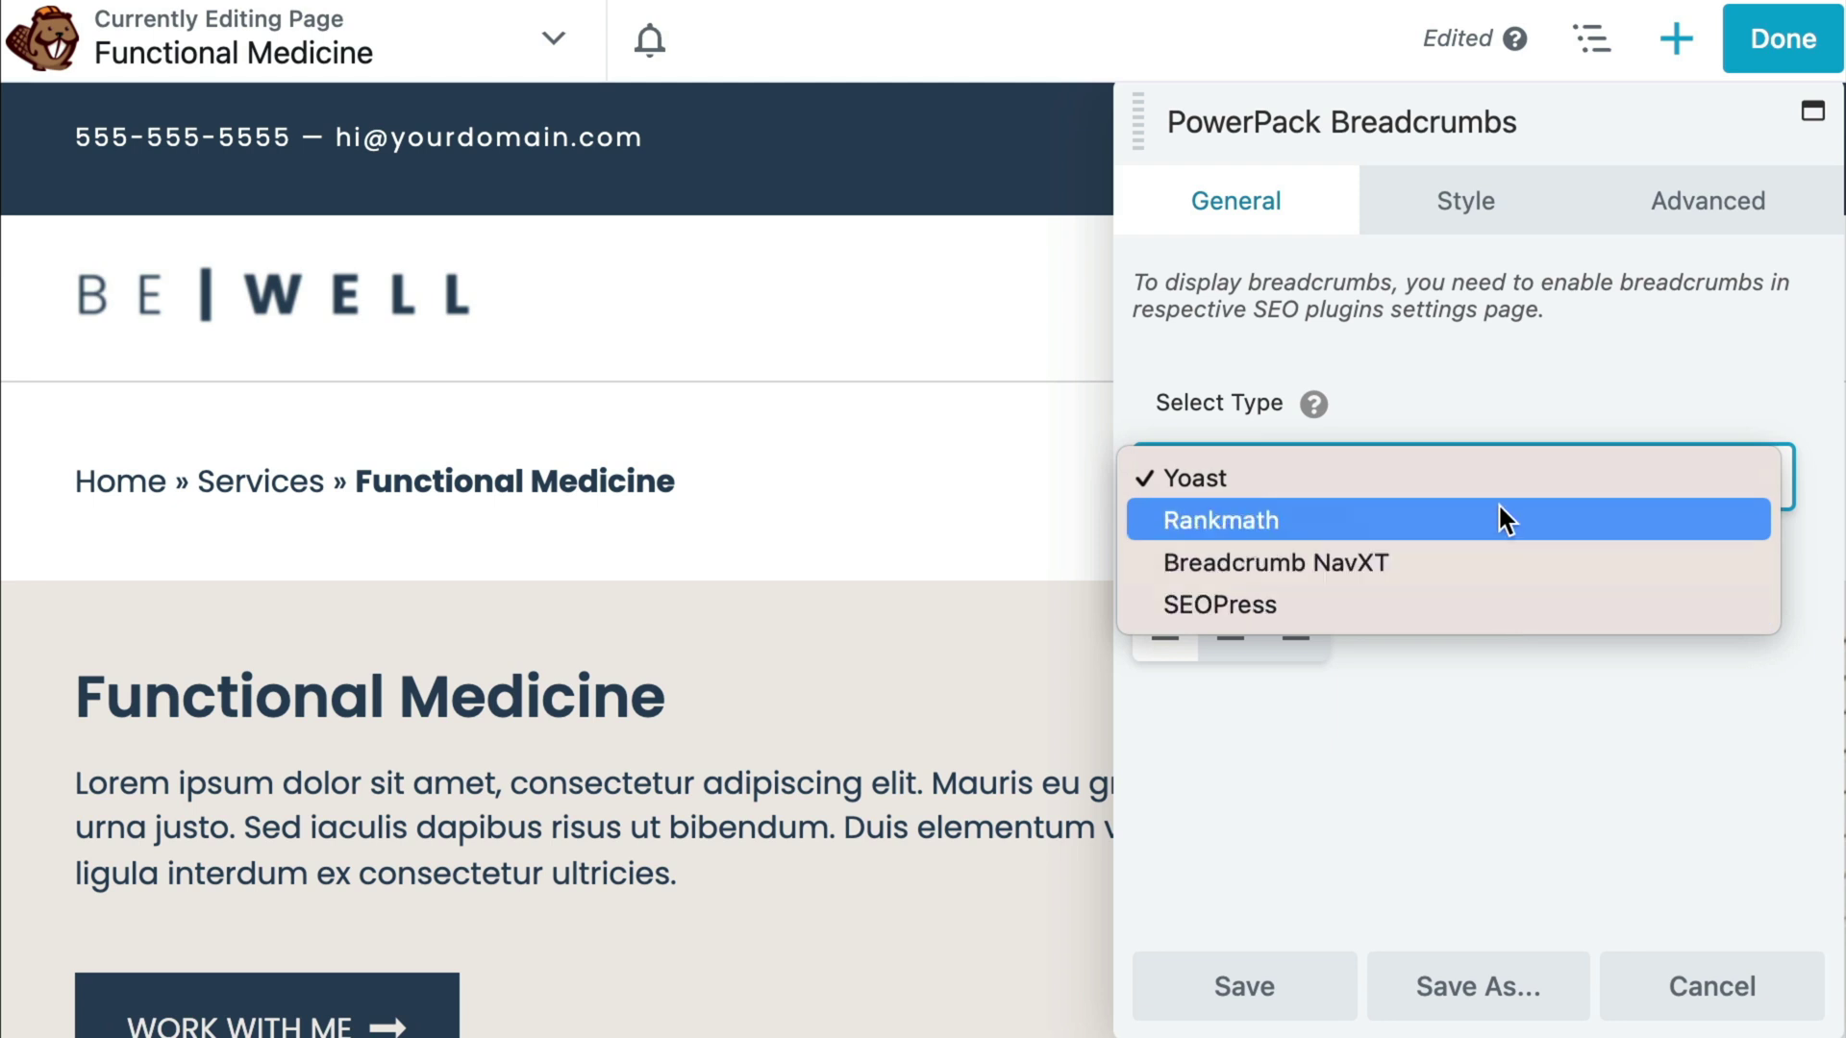
pyautogui.click(1497, 476)
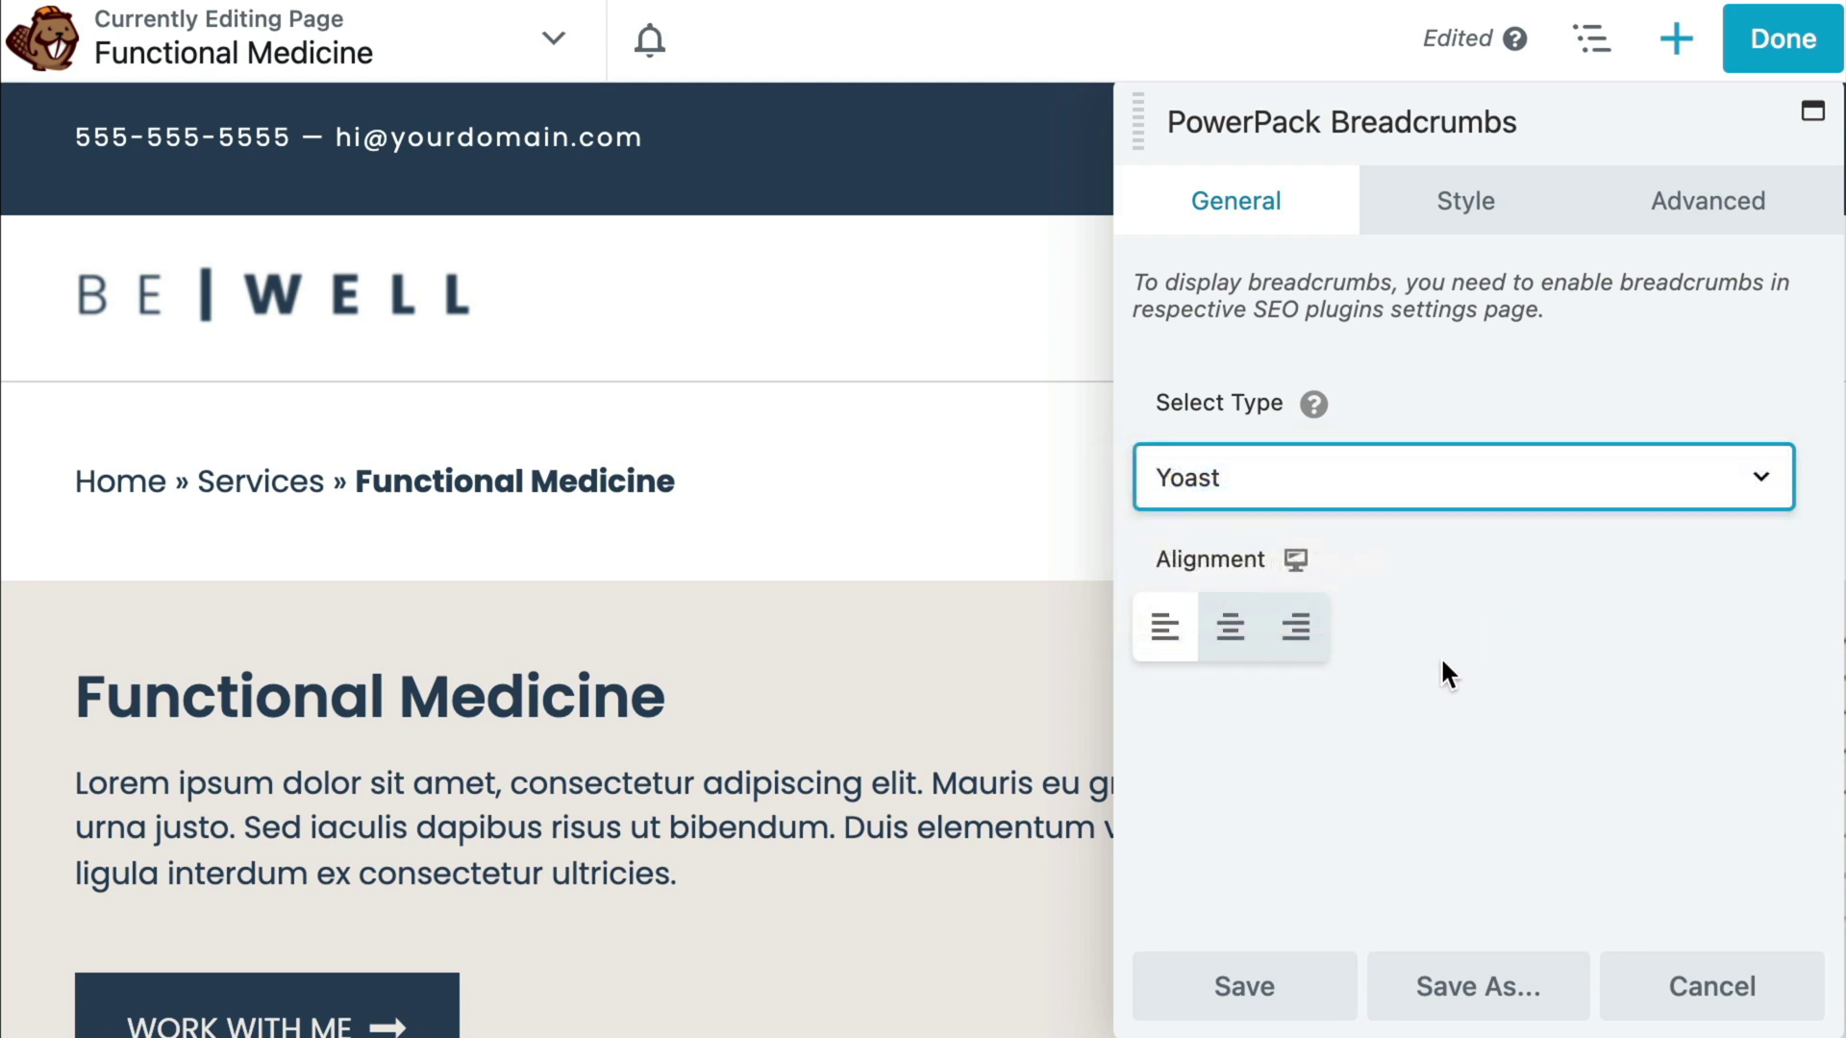
pyautogui.click(1227, 636)
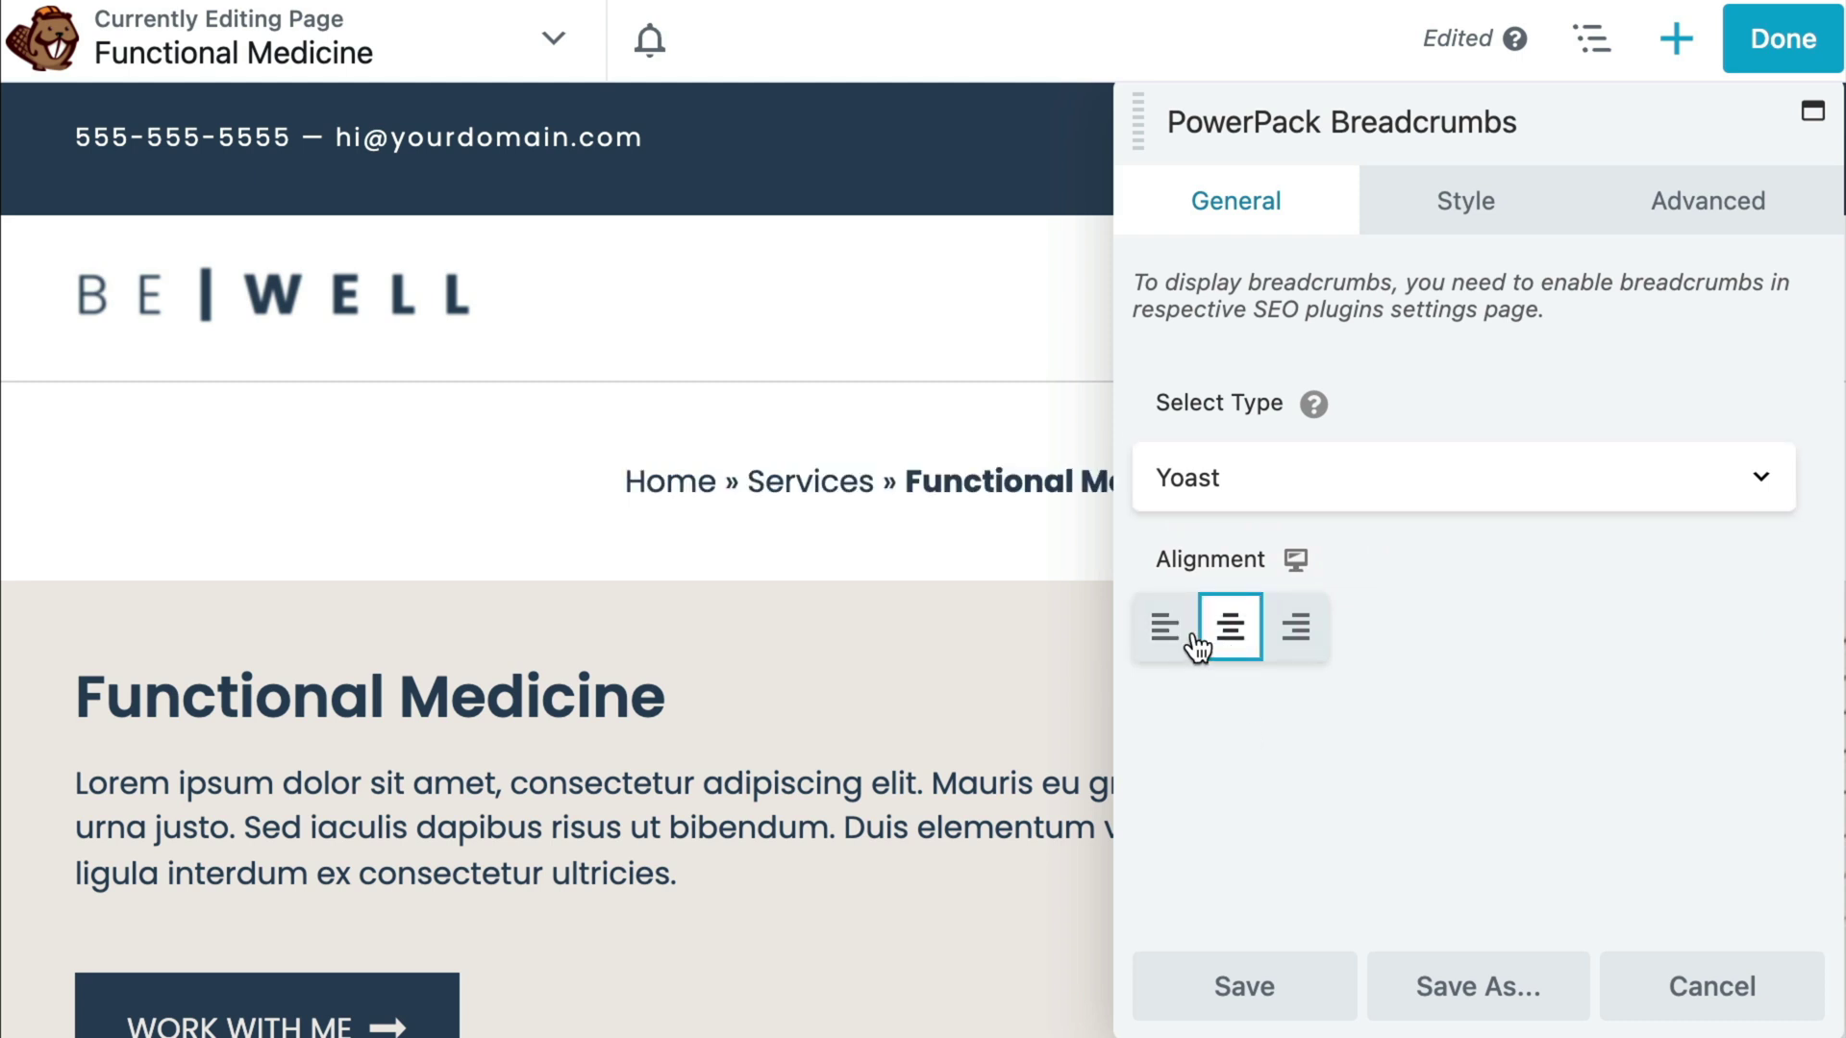
pyautogui.click(1173, 634)
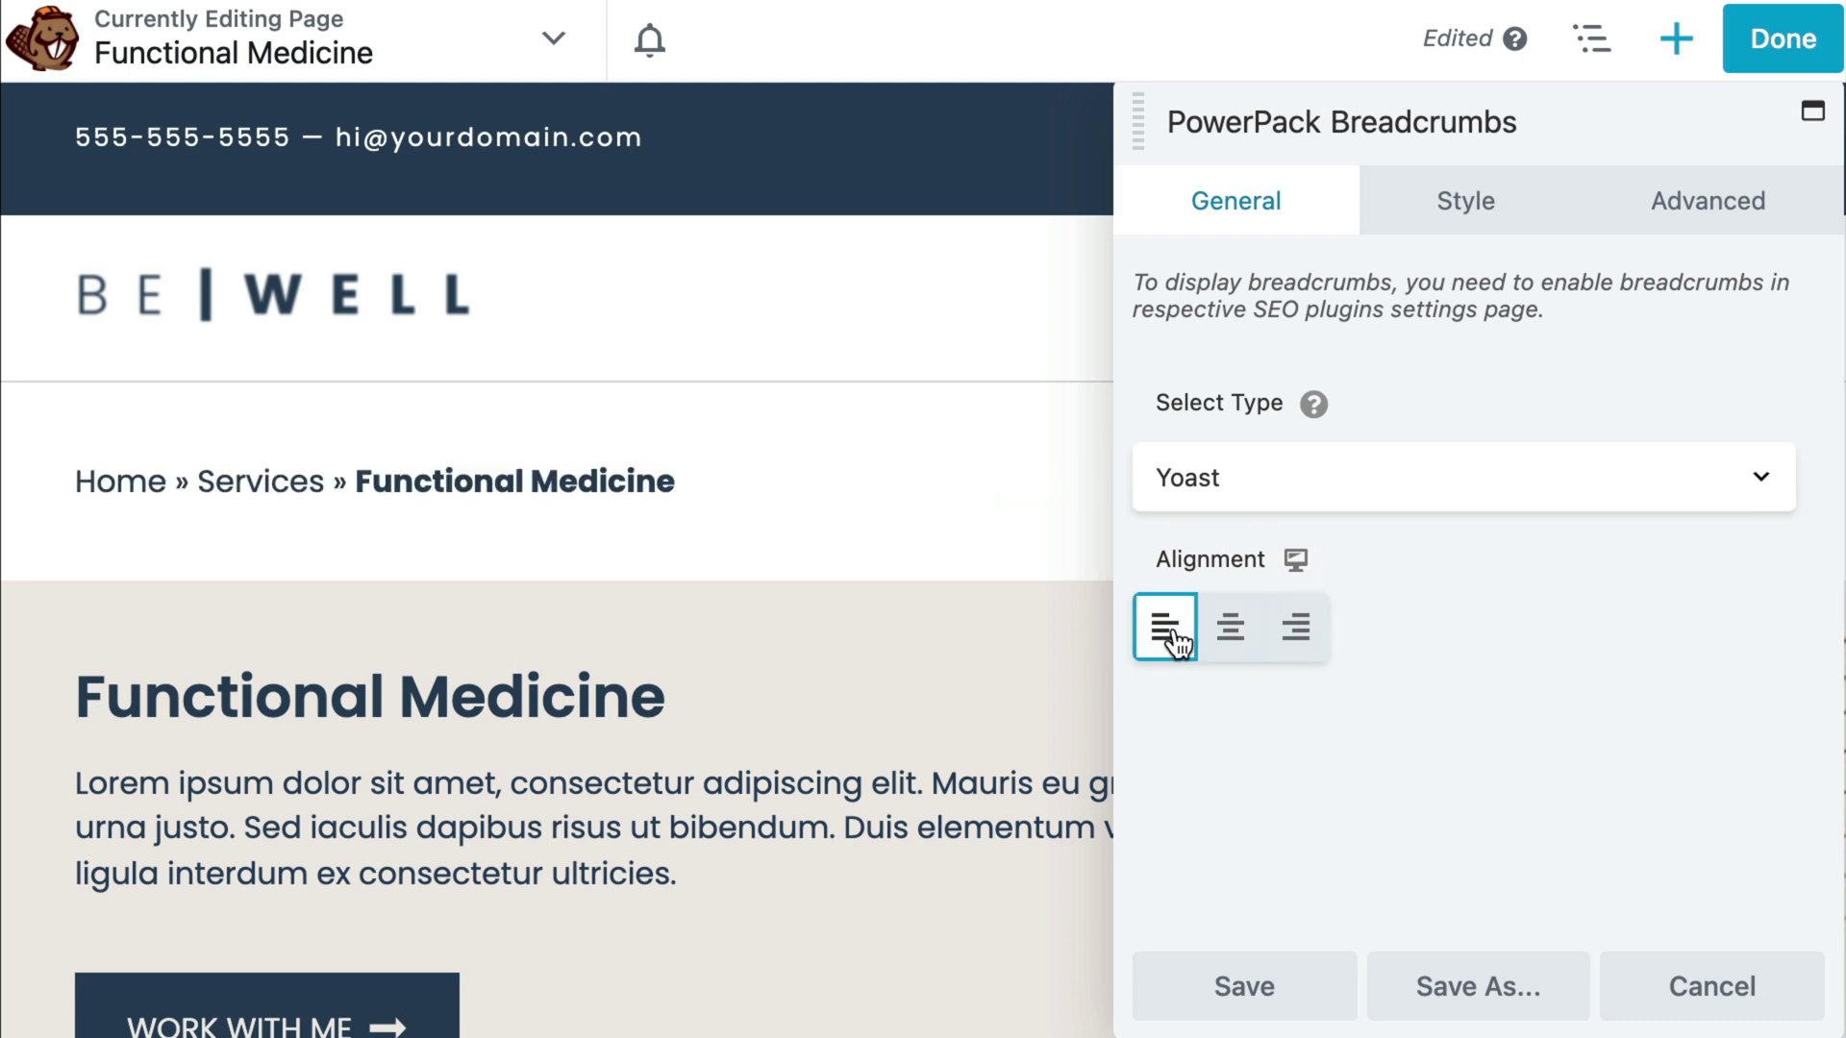
# Set the breadcrumb module's Advanced top and bottom margins to 0 and click Done.
pyautogui.click(1507, 218)
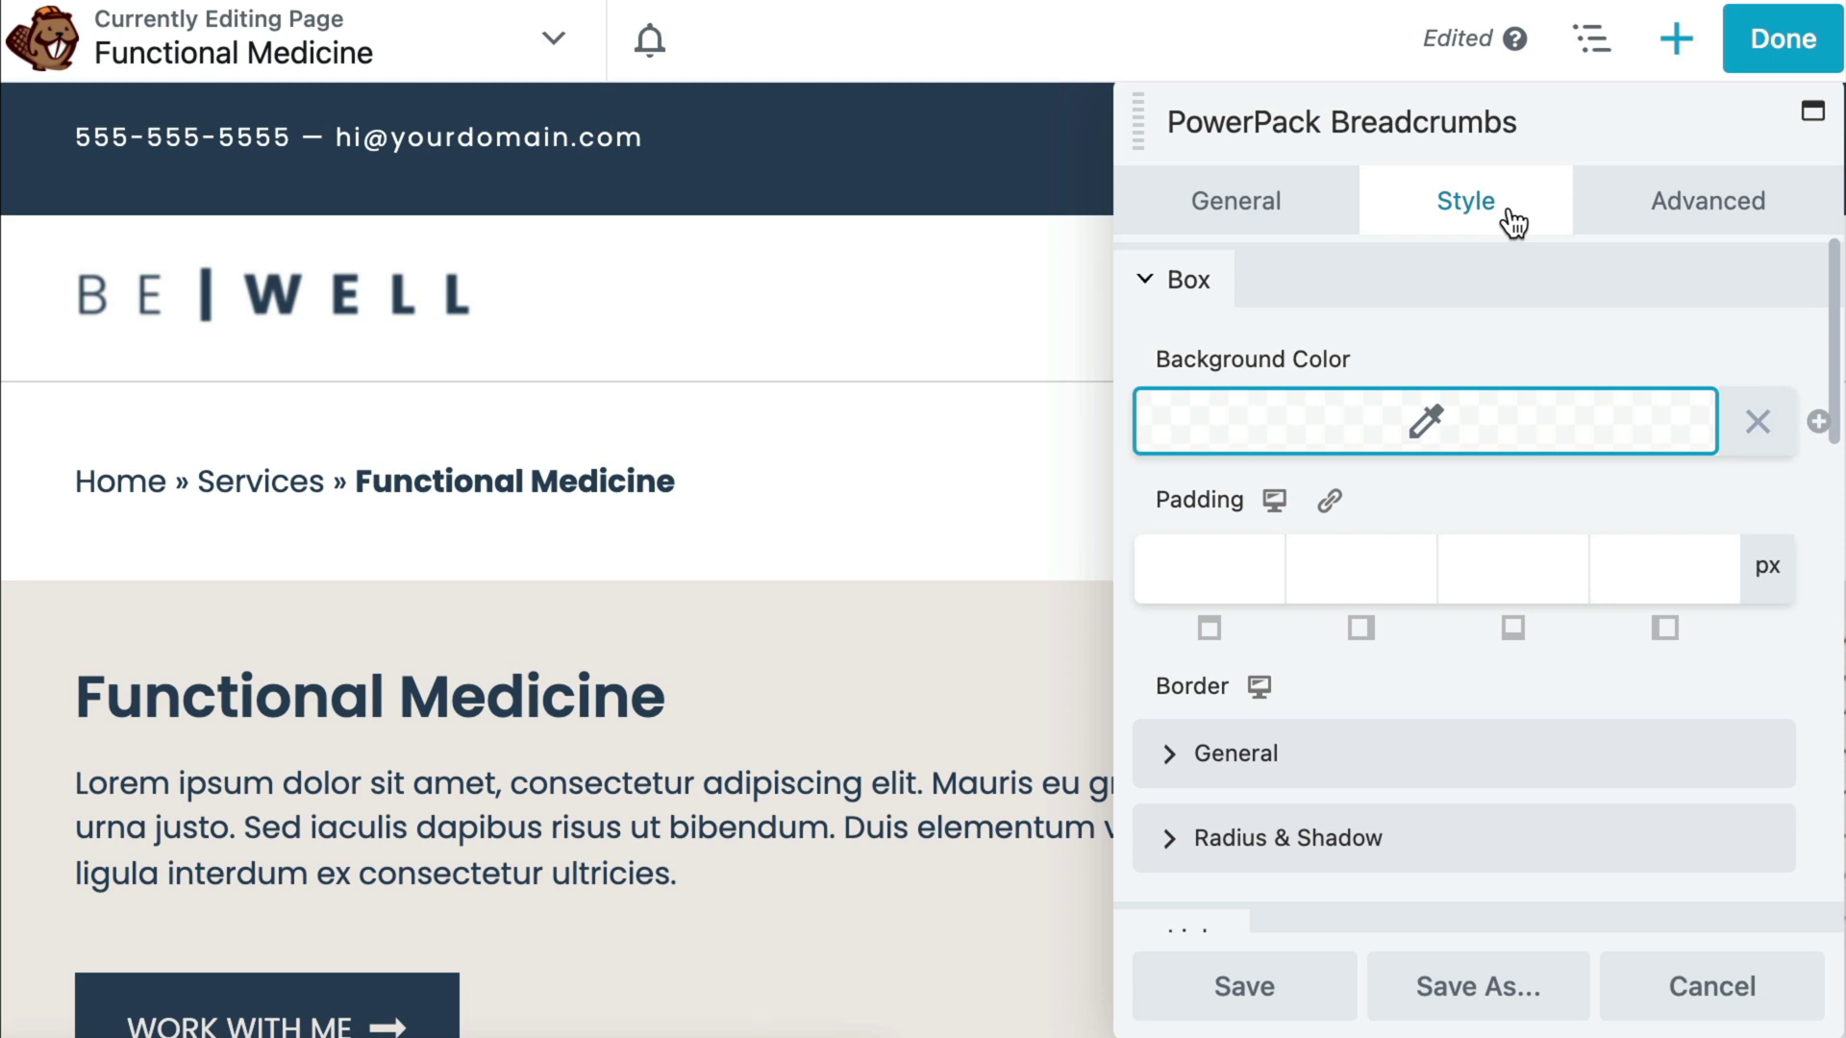
pyautogui.scroll(-2, 1596, 225)
pyautogui.click(1694, 215)
pyautogui.click(1202, 431)
pyautogui.write('0')
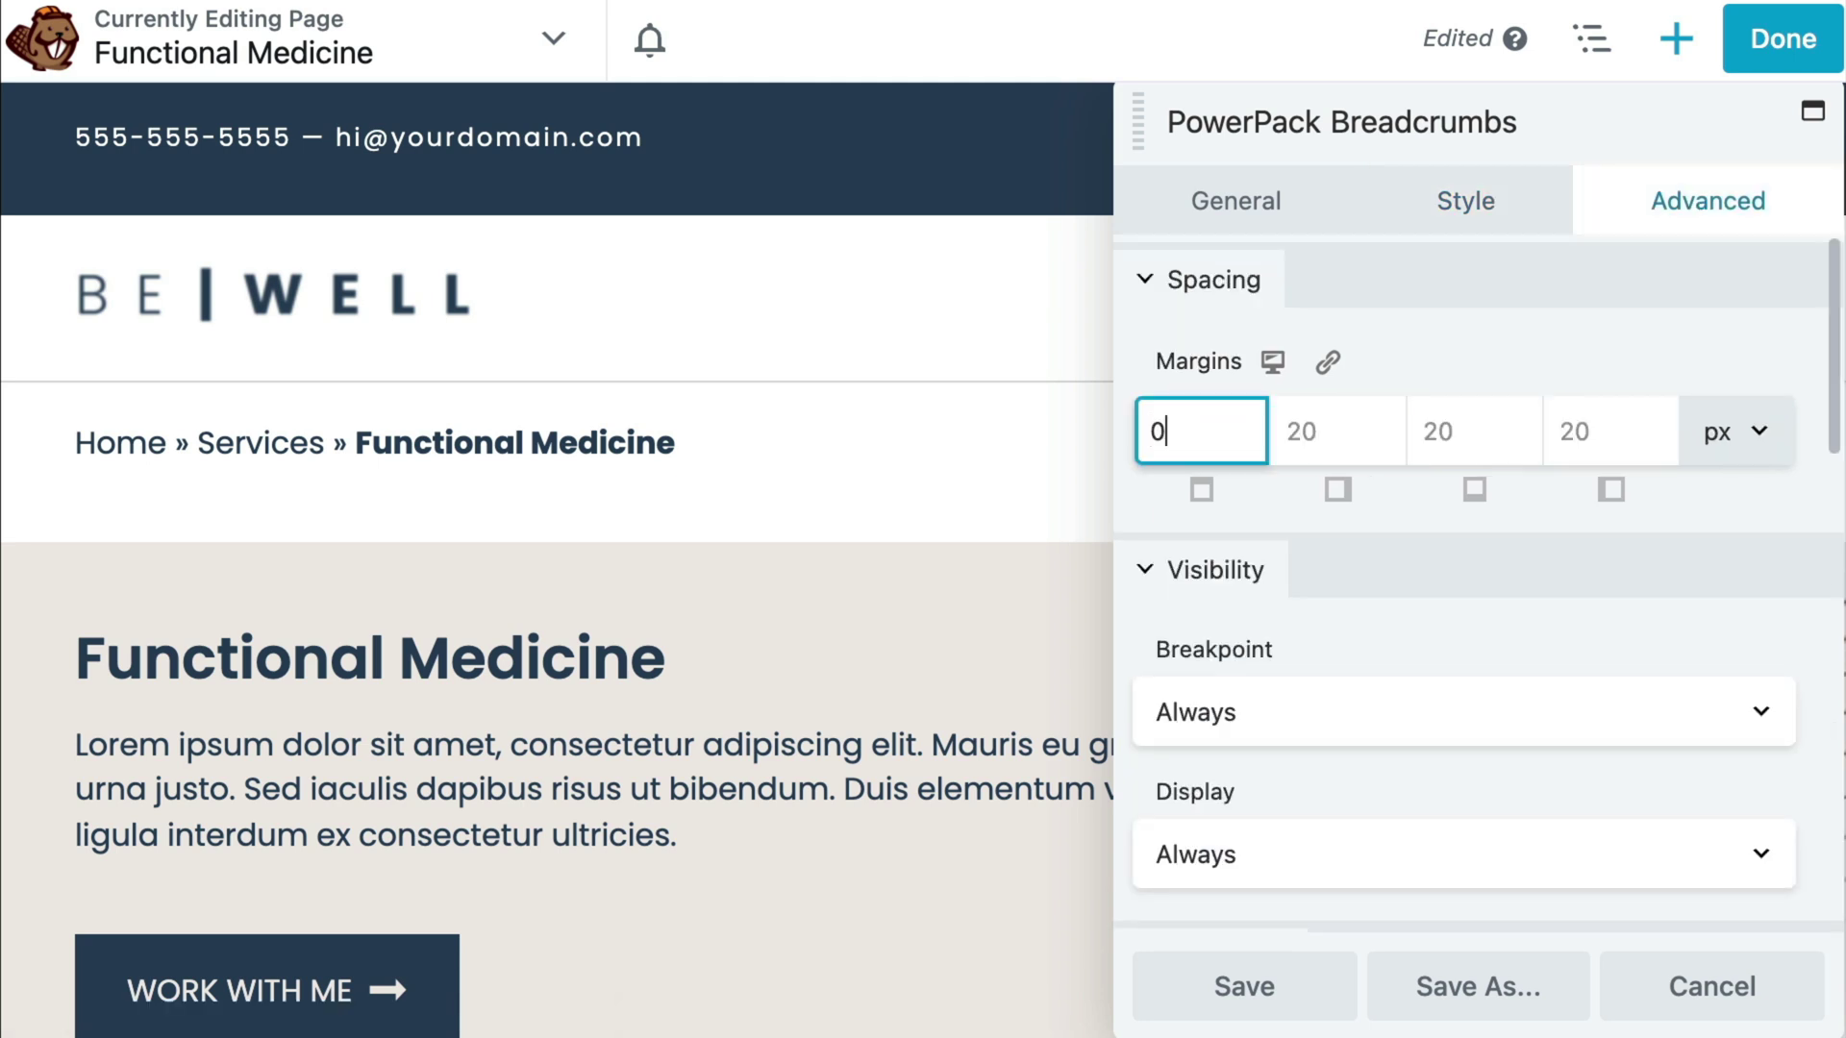
pyautogui.press('Tab')
pyautogui.press('Tab')
pyautogui.write('0')
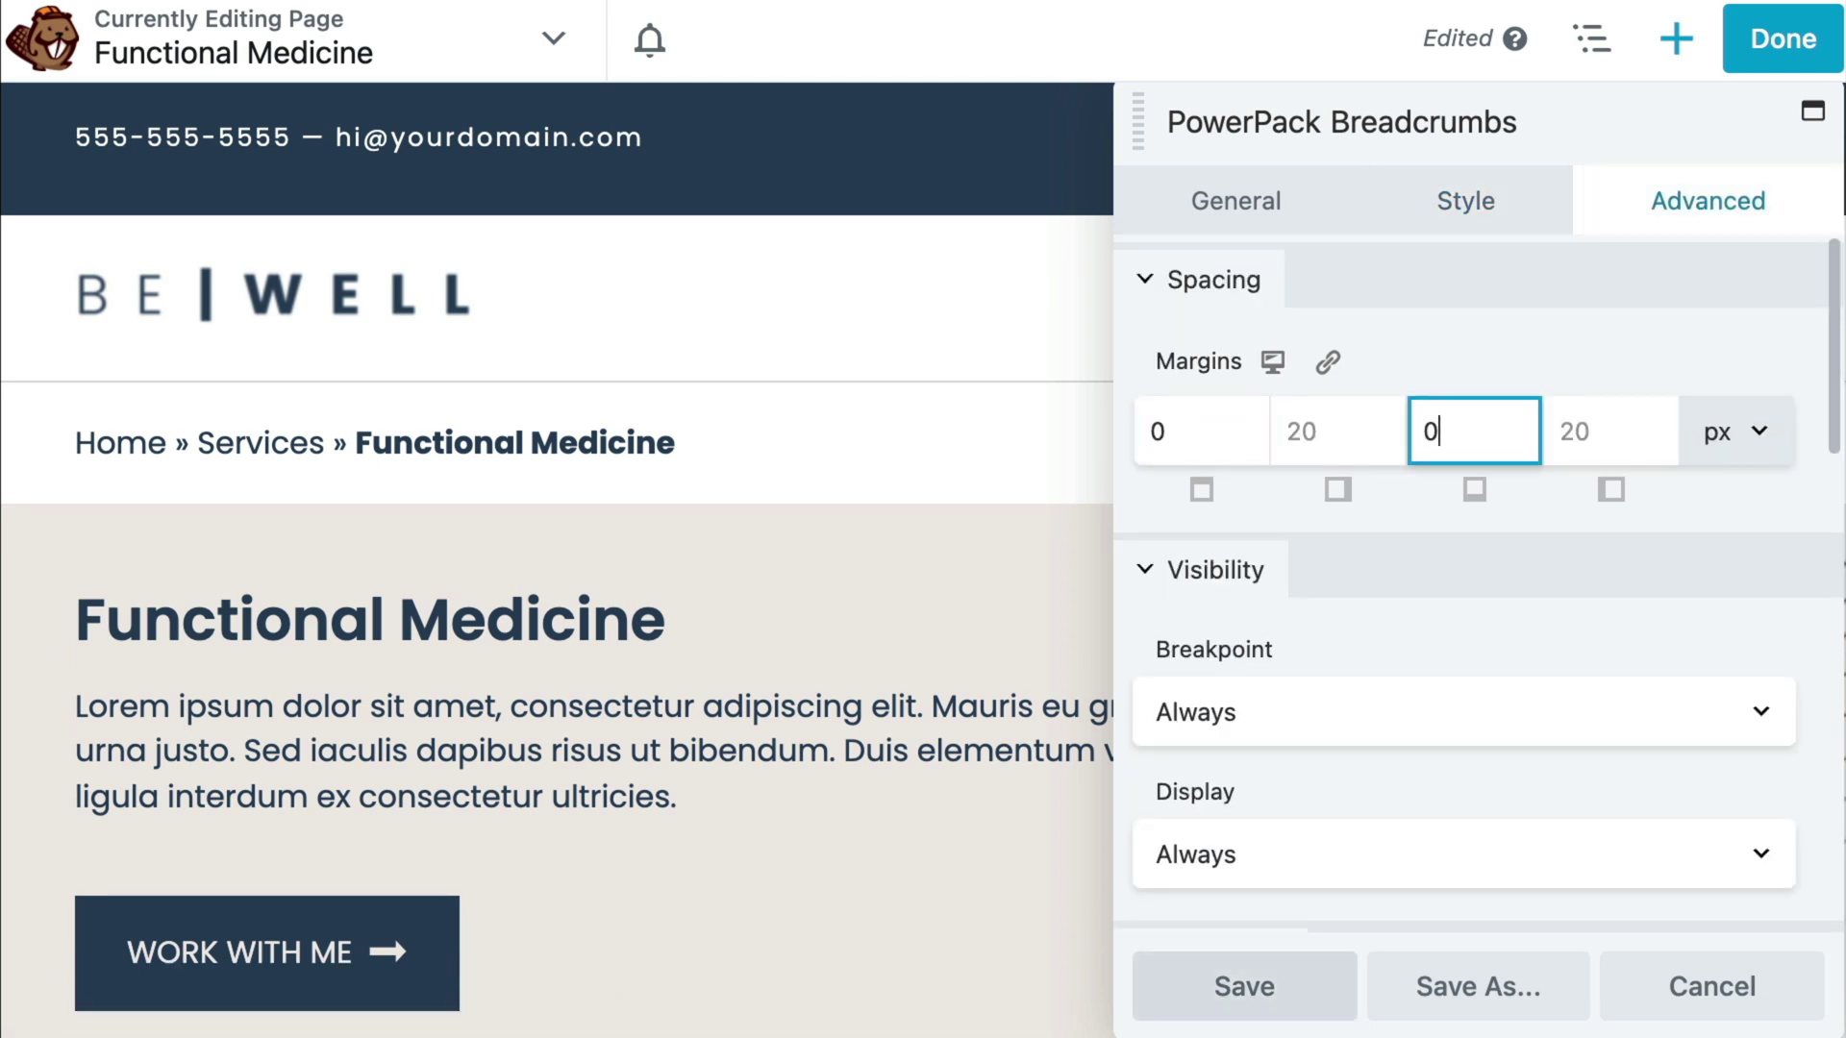
pyautogui.click(1786, 41)
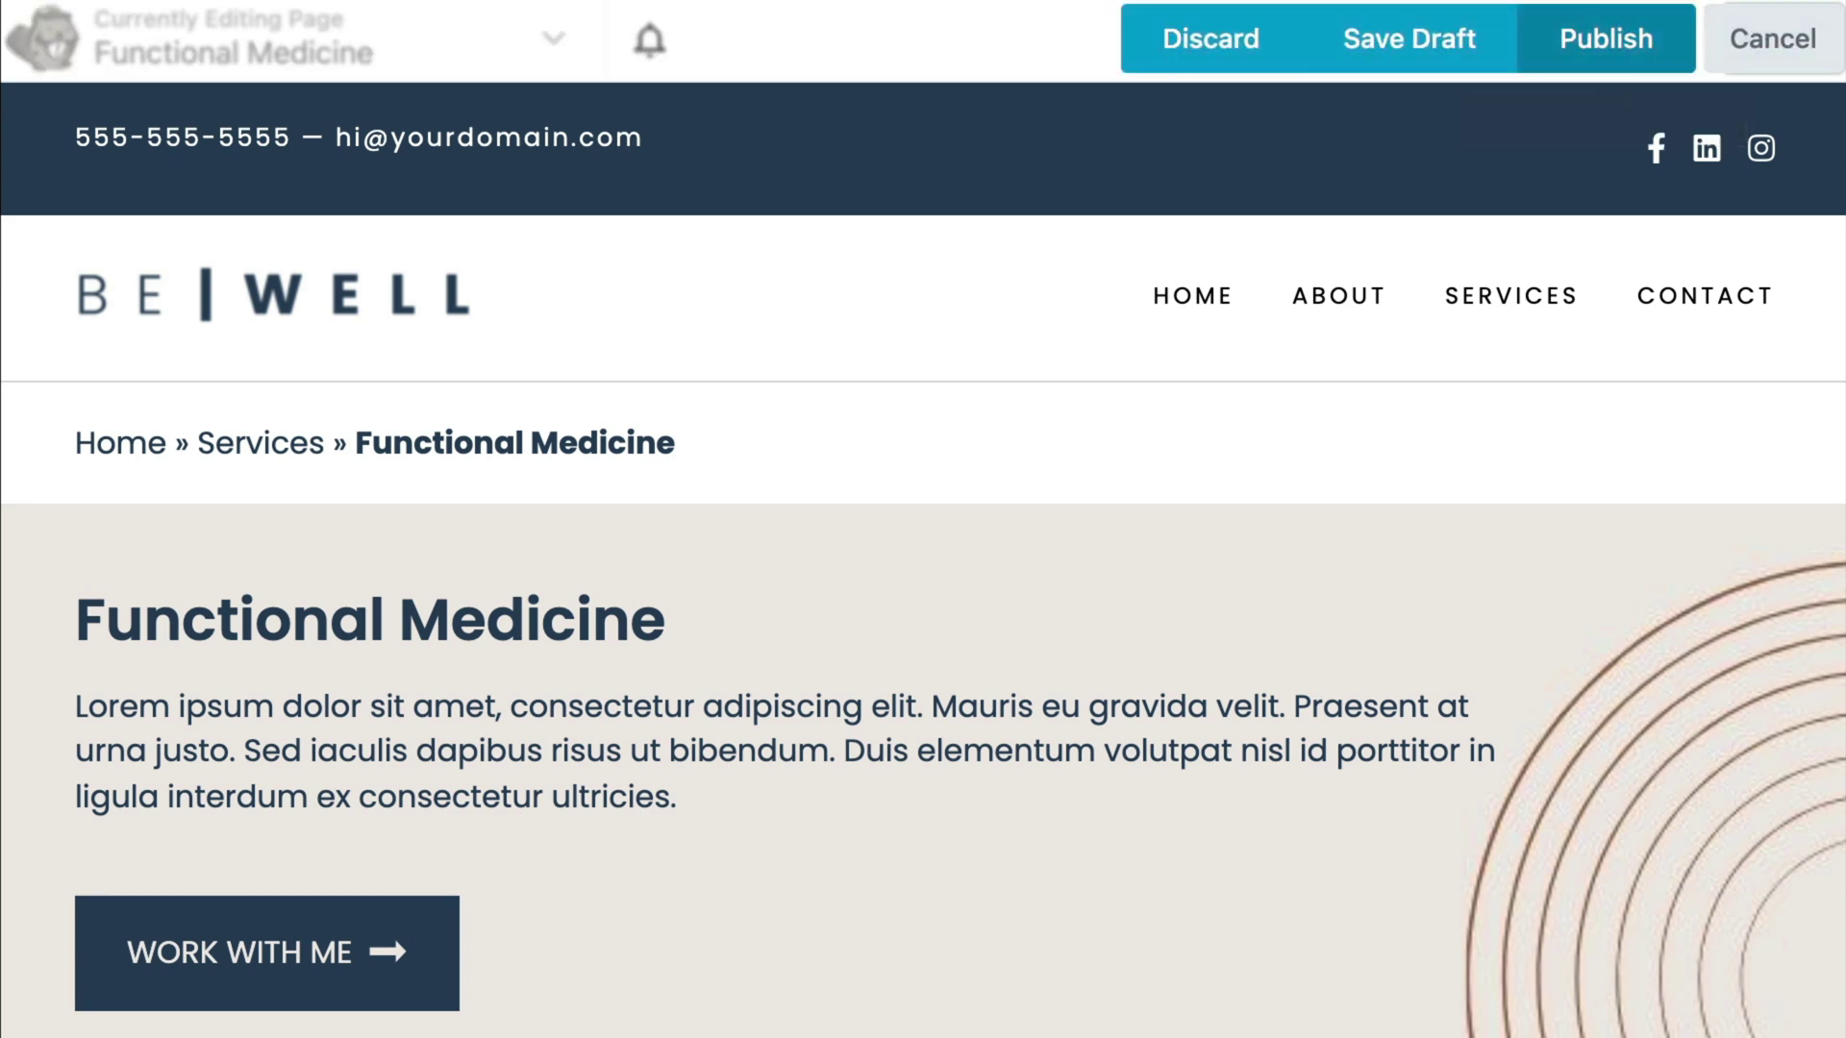
# Publish the Functional Medicine page with its new breadcrumb trail.
pyautogui.click(1606, 38)
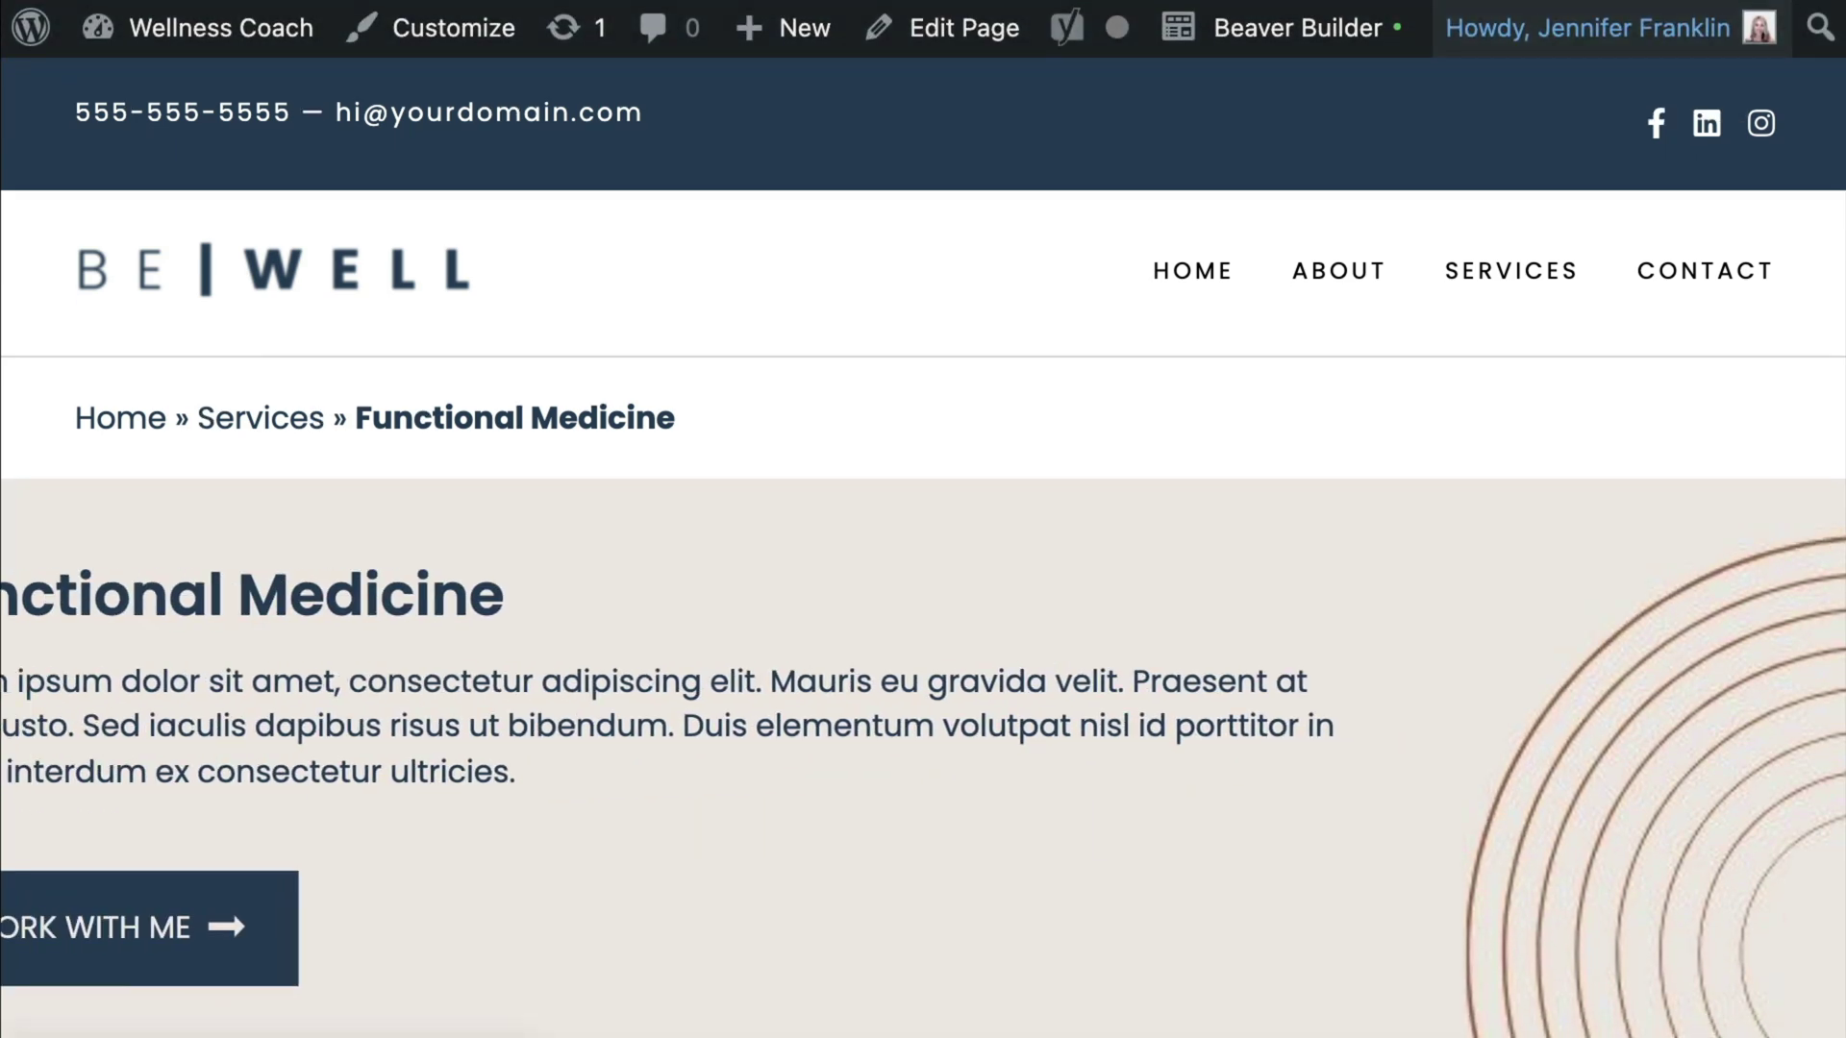